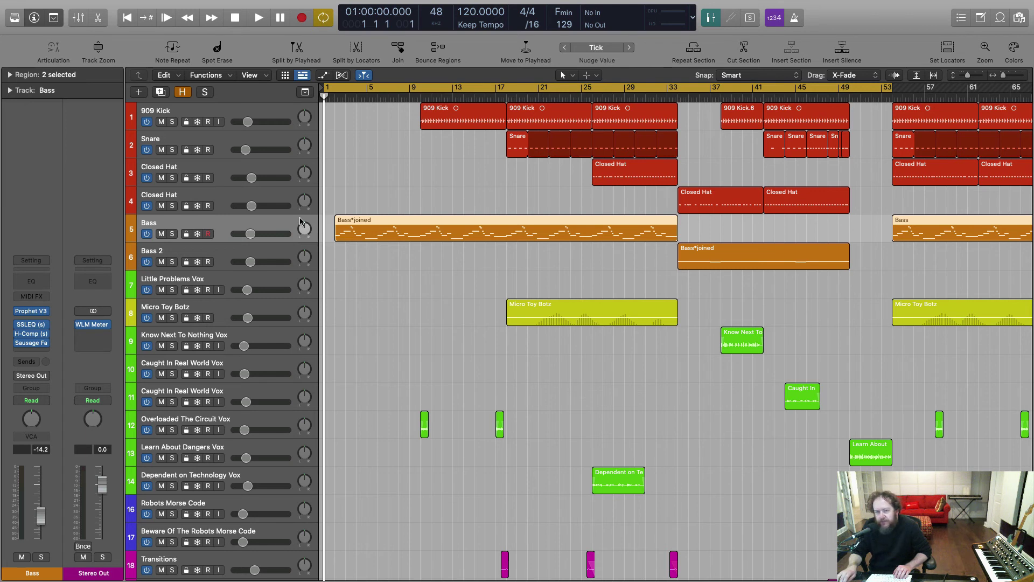
# Play the song, disarm recording on the Bass track, and show the mixer below the tracks.
pyautogui.press('space')
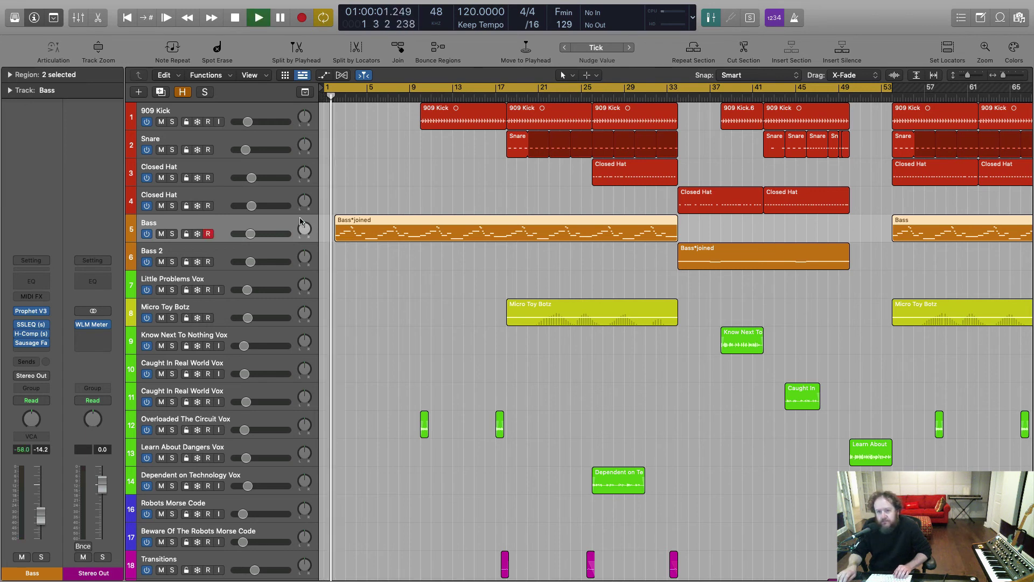
pyautogui.click(209, 234)
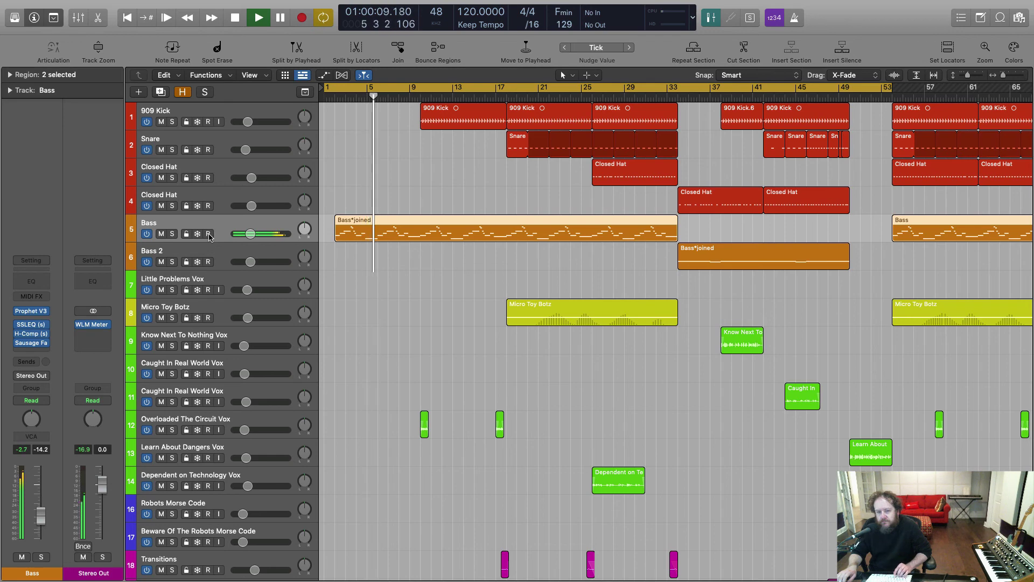
pyautogui.press('x')
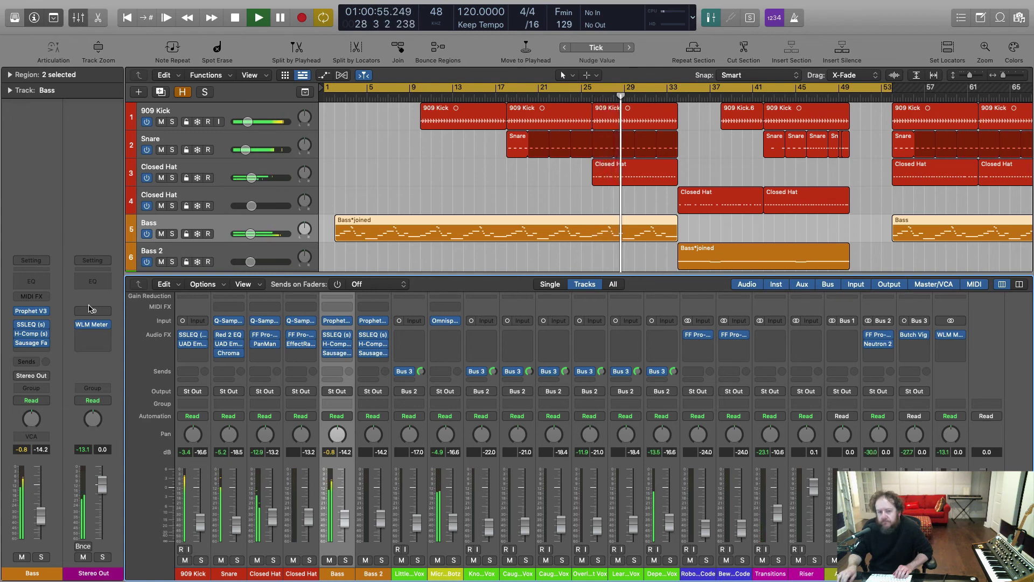
# Check Stereo Out loudness in the WLM Meter, browse the track list, then stop playback at bar 1.
pyautogui.click(94, 328)
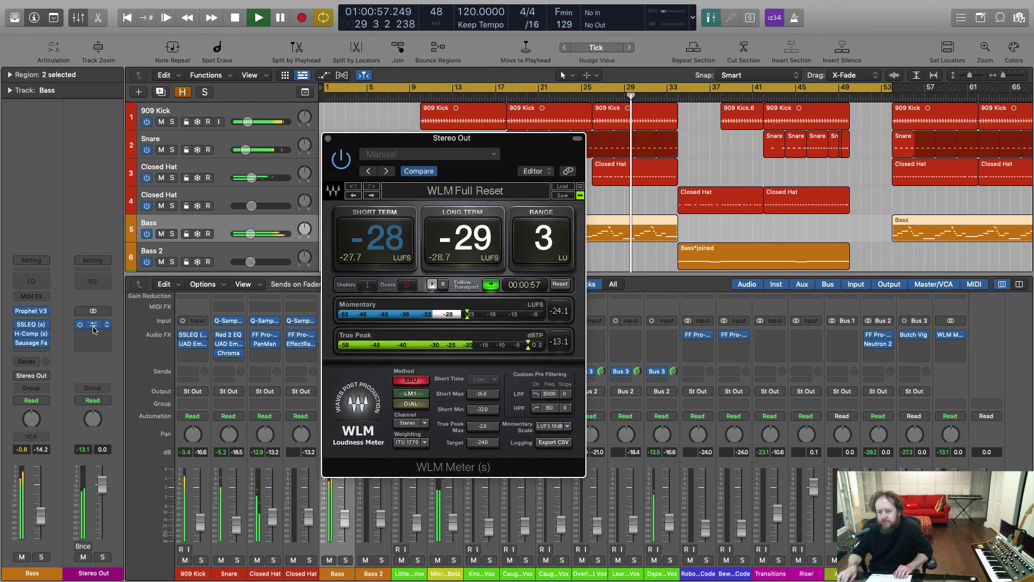
pyautogui.click(328, 138)
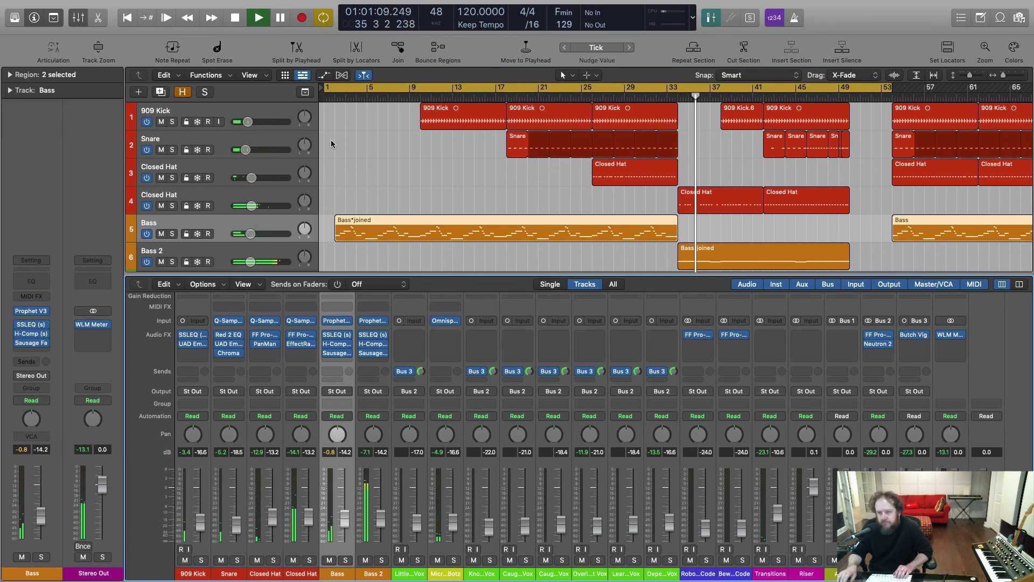
pyautogui.scroll(-5, 376, 177)
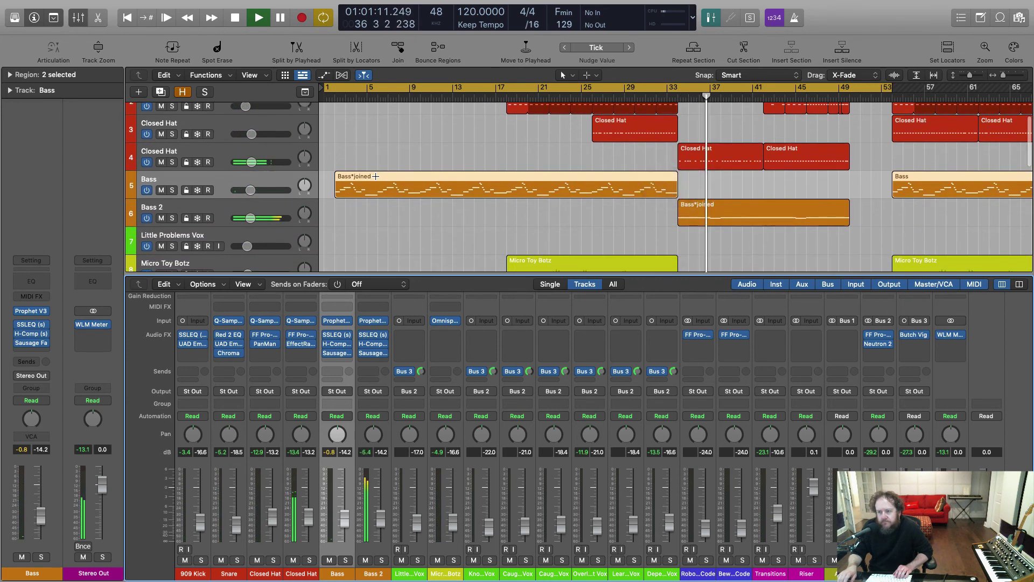
pyautogui.scroll(-4, 375, 176)
pyautogui.scroll(3, 375, 176)
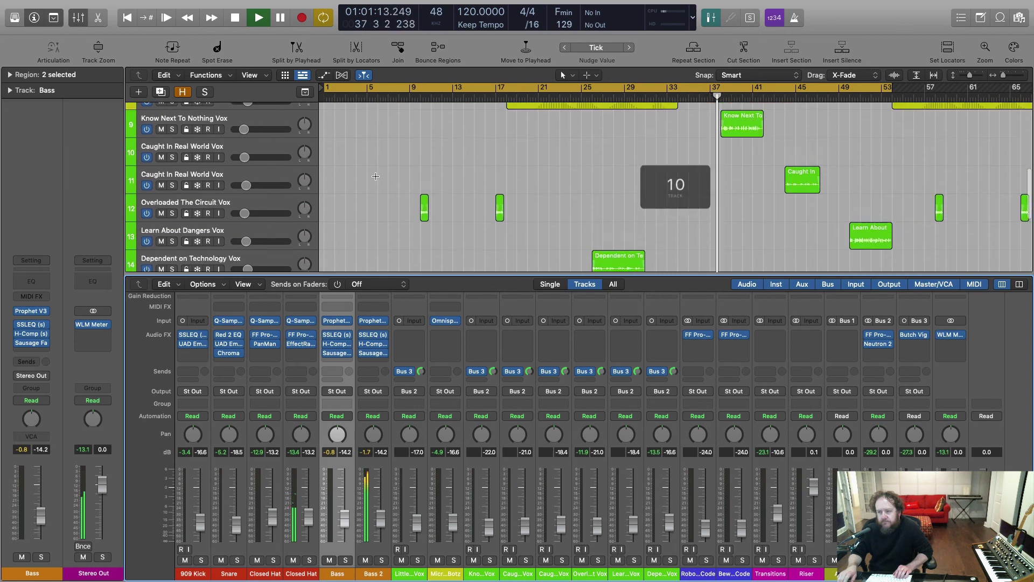
pyautogui.scroll(1, 375, 176)
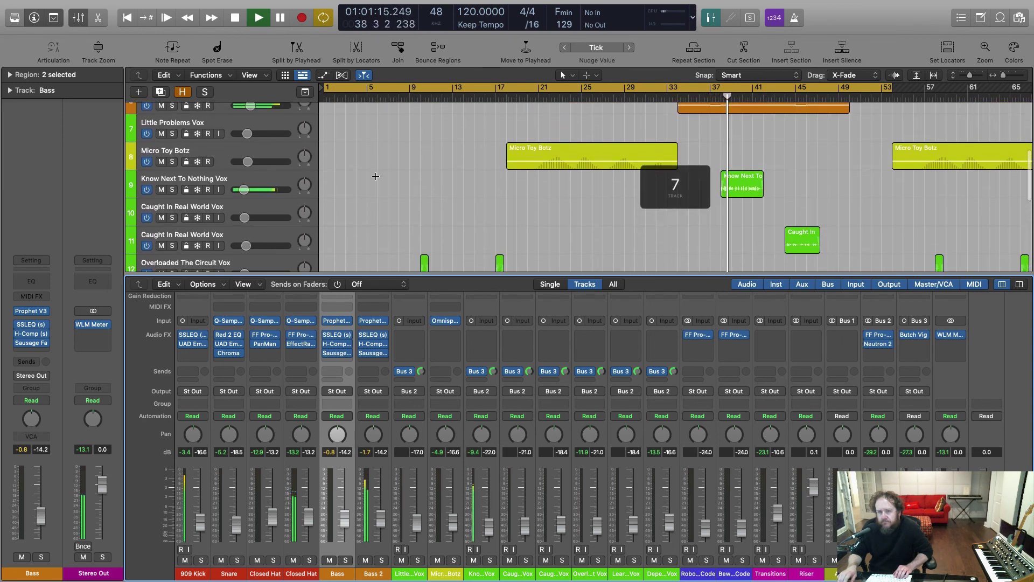
pyautogui.scroll(4, 375, 177)
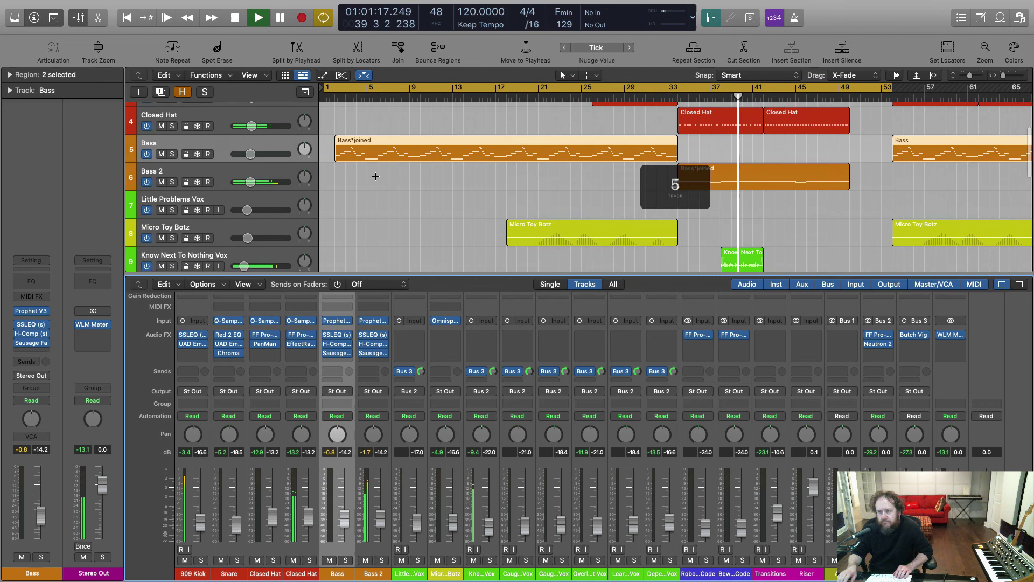
pyautogui.scroll(2, 376, 176)
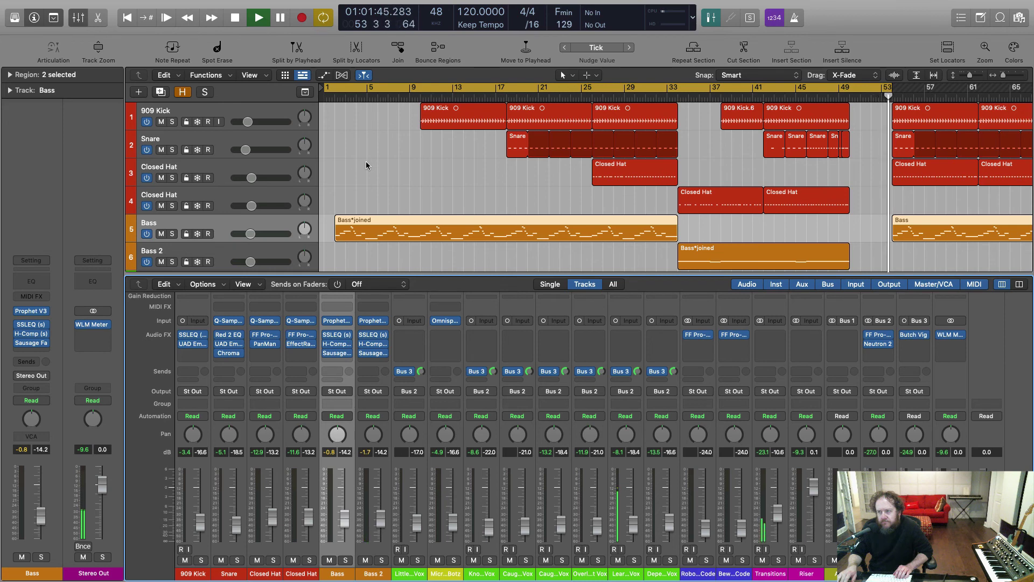
pyautogui.press('space')
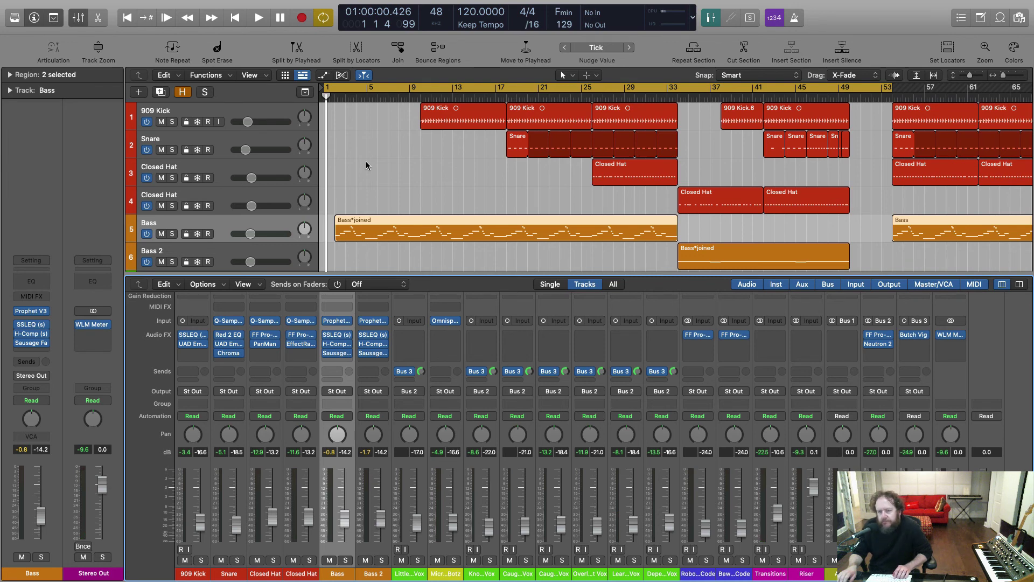
pyautogui.scroll(-2, 366, 161)
# Hide the mixer, solo the Bass track, and bring up its Prophet V synth.
pyautogui.press('x')
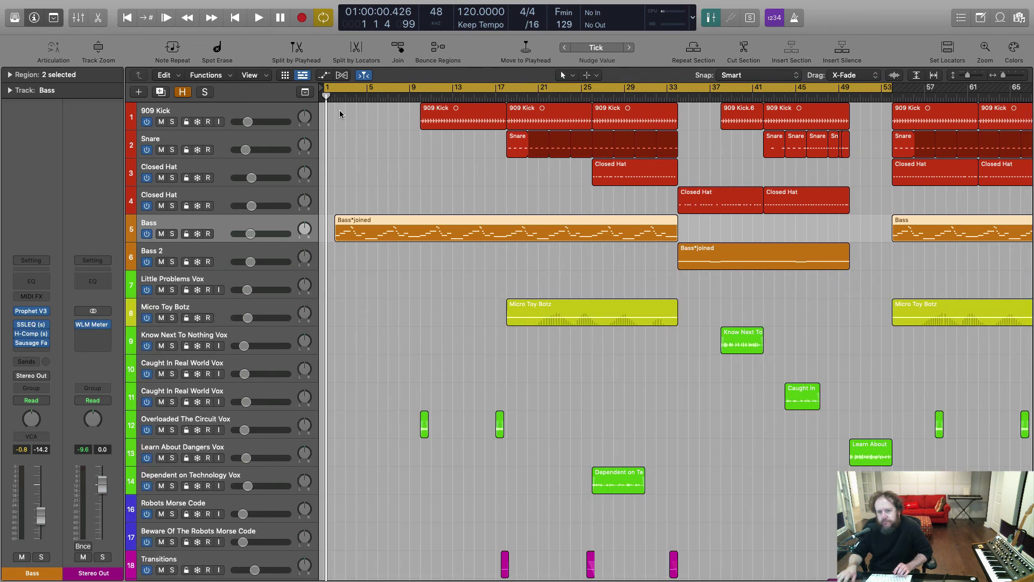
pyautogui.scroll(2, 302, 226)
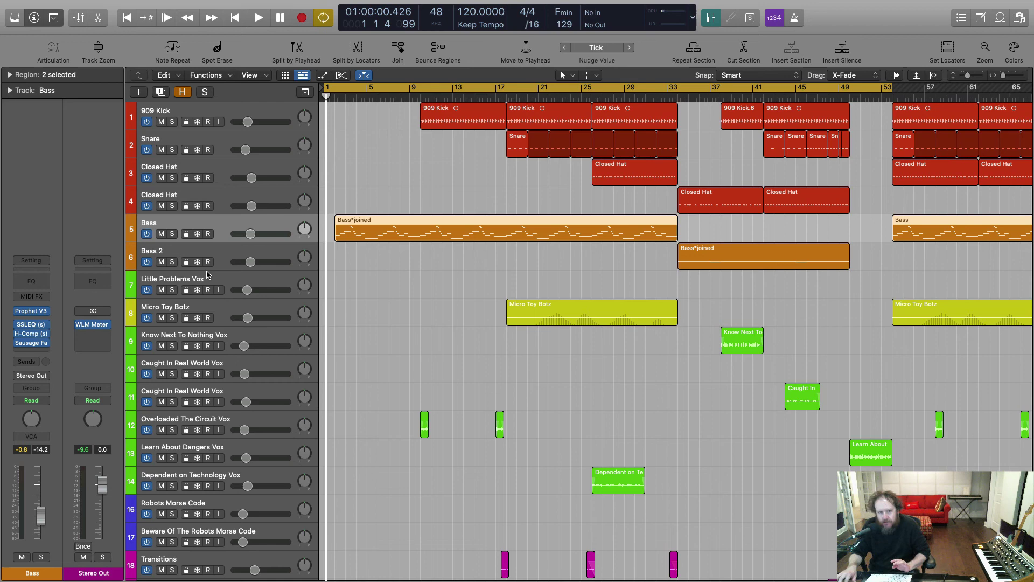
pyautogui.click(173, 234)
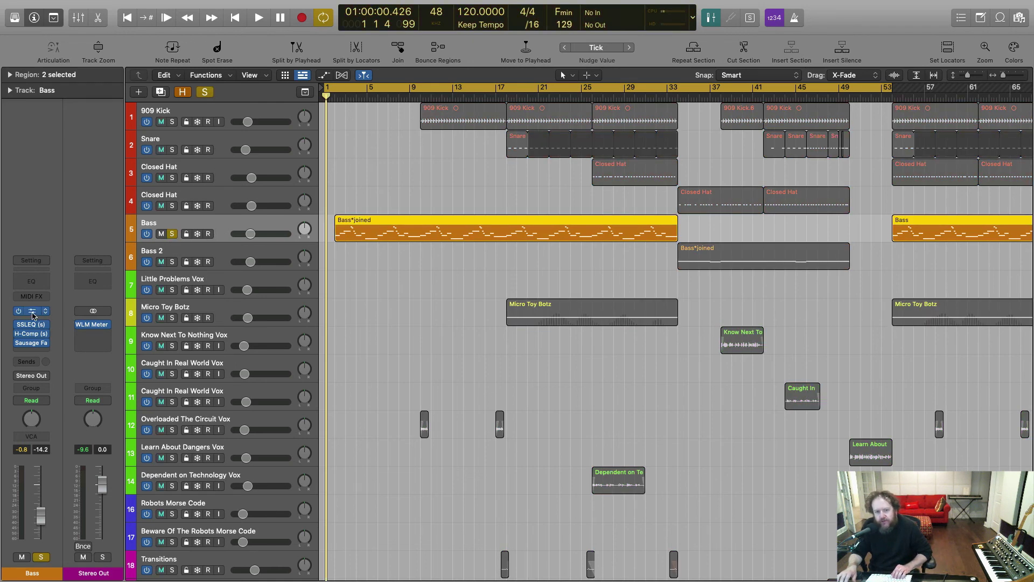
pyautogui.click(32, 312)
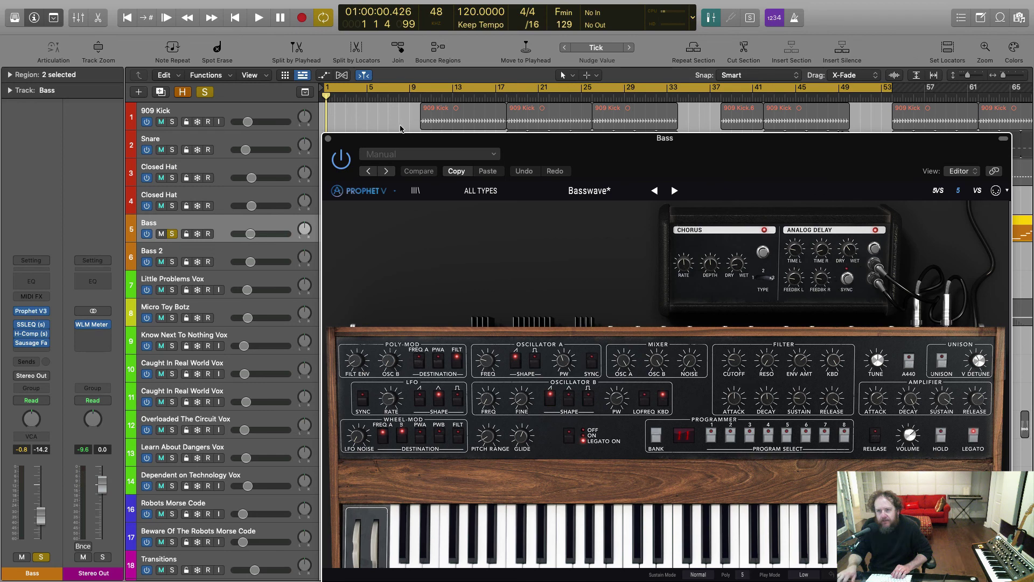
# Move the Prophet V window off the Bass regions and set the cycle range to bars 2–34.
pyautogui.moveTo(414, 141); pyautogui.dragTo(340, 74)
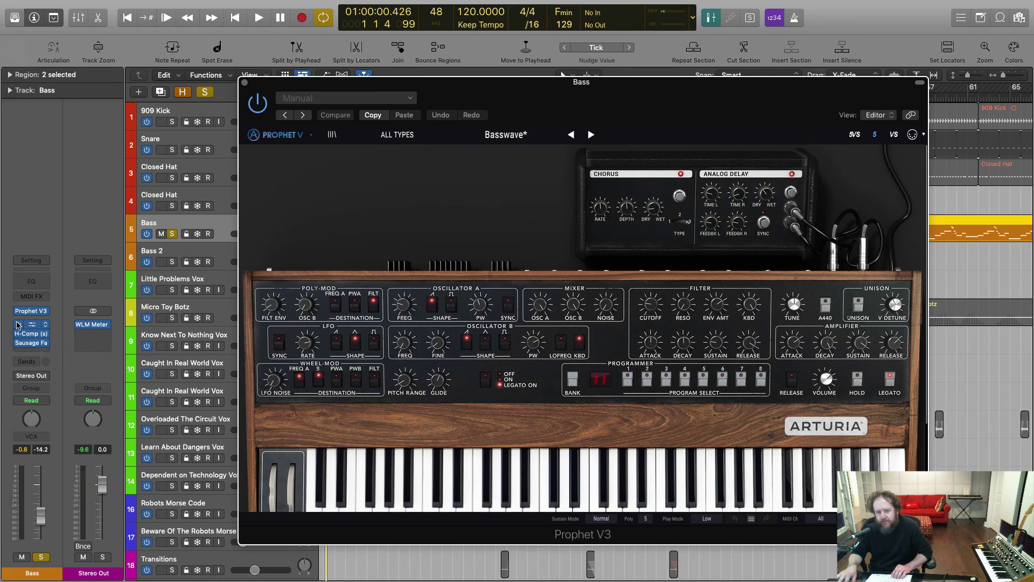
pyautogui.click(18, 324)
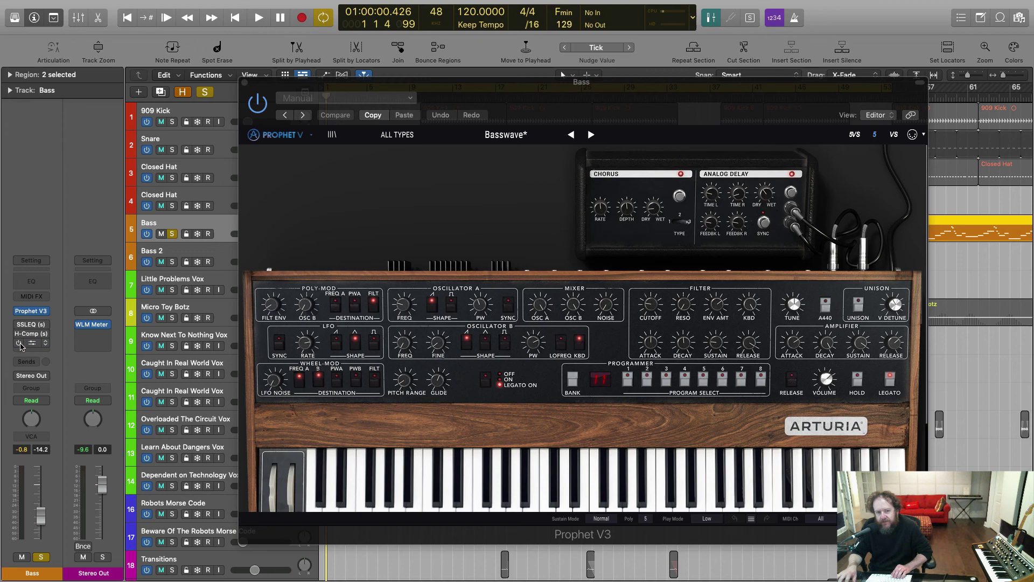
pyautogui.click(422, 92)
pyautogui.moveTo(423, 91); pyautogui.dragTo(445, 291)
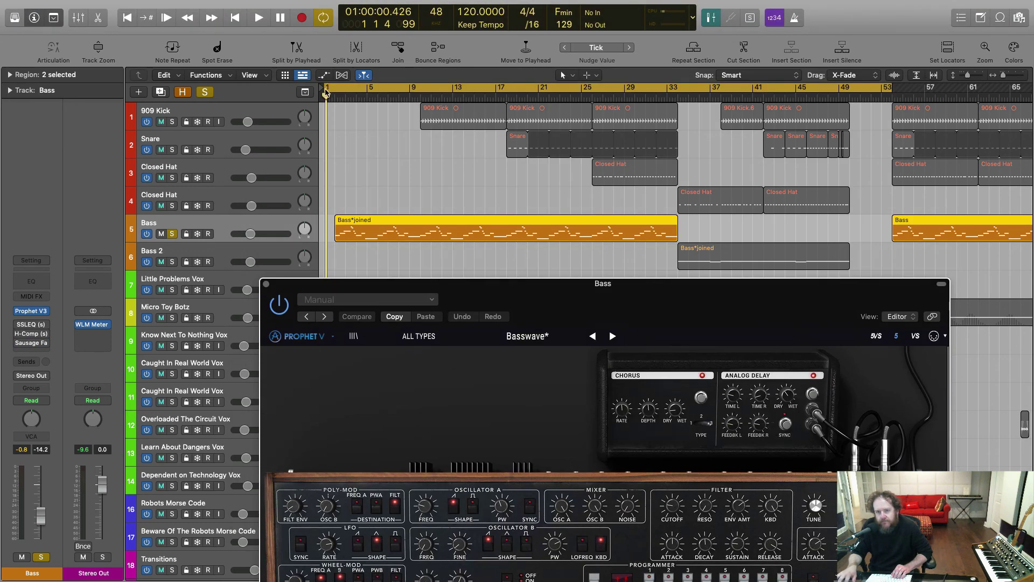
pyautogui.moveTo(327, 89); pyautogui.dragTo(335, 90)
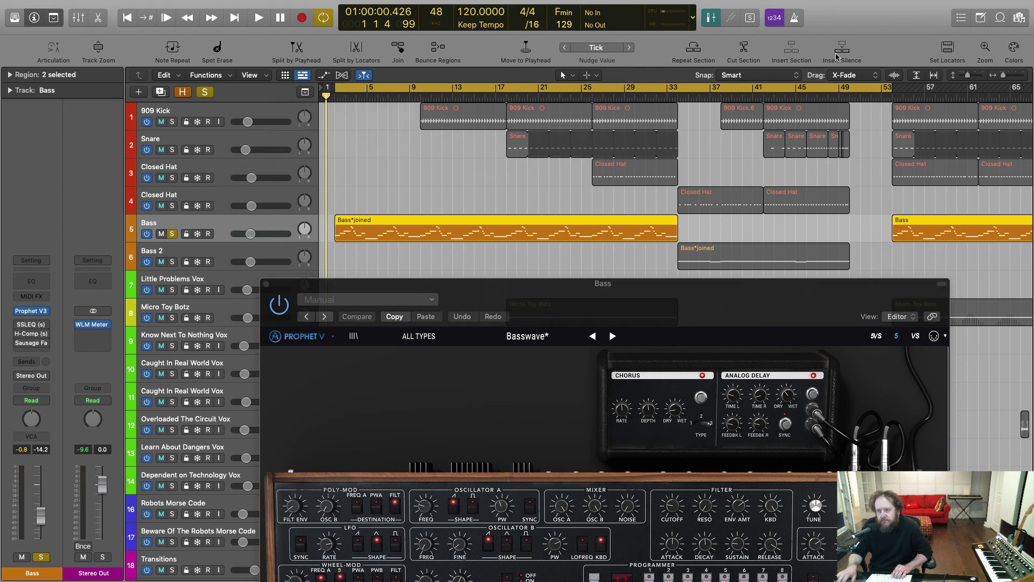
pyautogui.moveTo(892, 91); pyautogui.dragTo(678, 115)
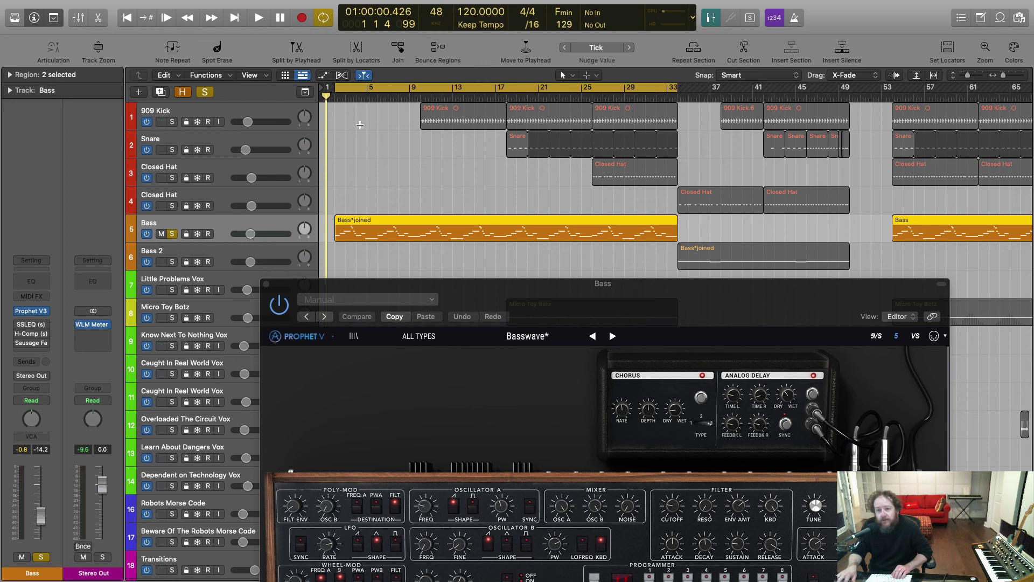
# Play the soloed bass from bar 2 and stop near bar 9.
pyautogui.click(334, 98)
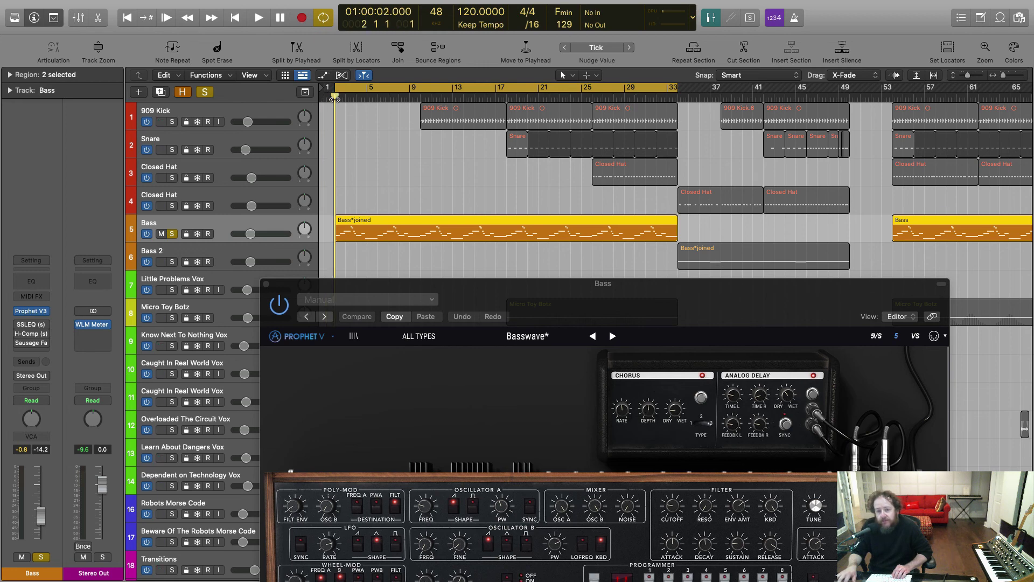
pyautogui.press('space')
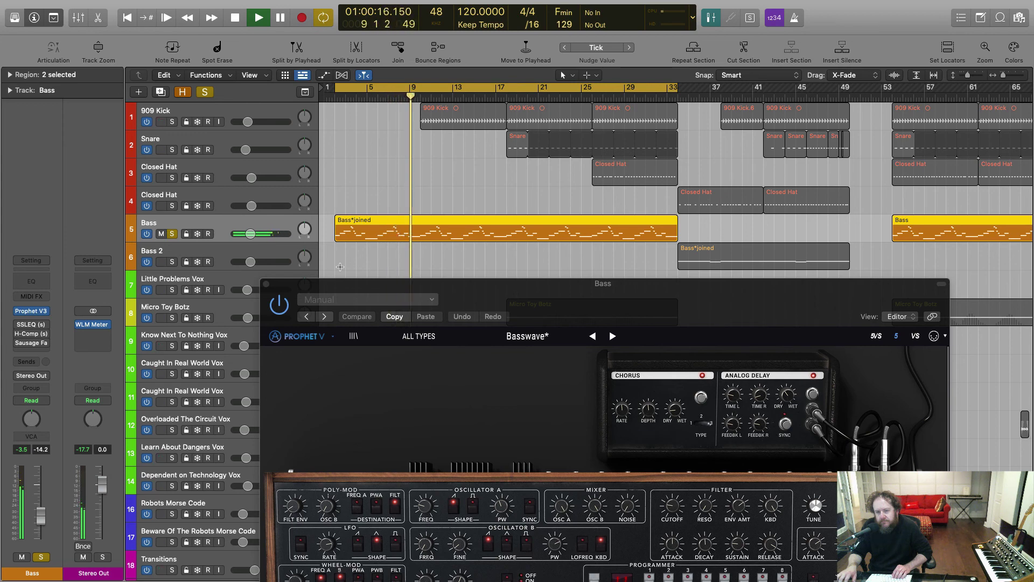
pyautogui.press('space')
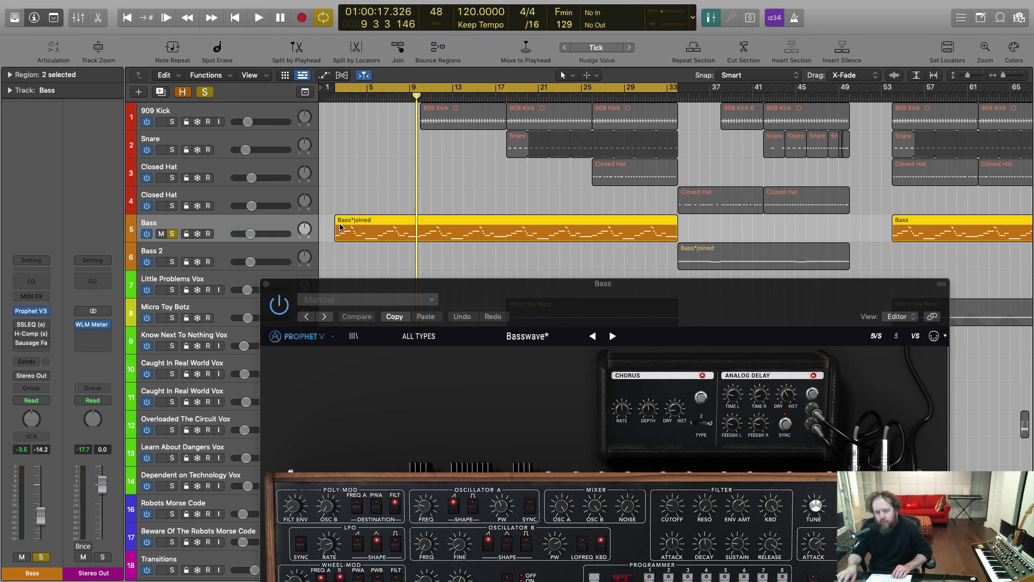
# In the Bass SSLEQ, lower the high-pass slightly and raise the LF frequency to 257.
pyautogui.click(31, 325)
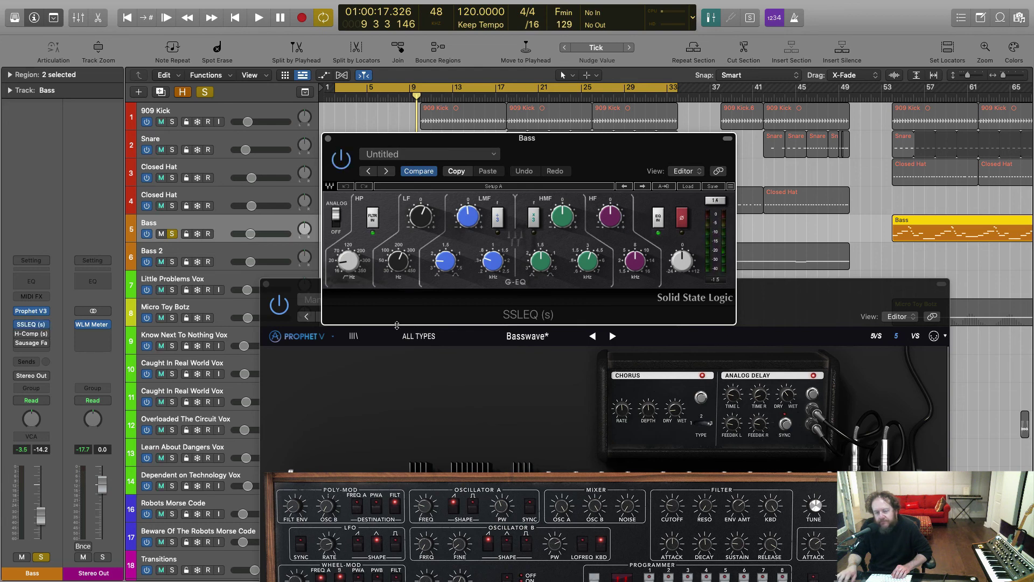
pyautogui.moveTo(339, 269); pyautogui.dragTo(342, 269)
pyautogui.moveTo(403, 264); pyautogui.dragTo(423, 216)
# Replay the bass from bar 2 to hear the EQ change, then close the SSLEQ window.
pyautogui.click(334, 97)
pyautogui.press('space')
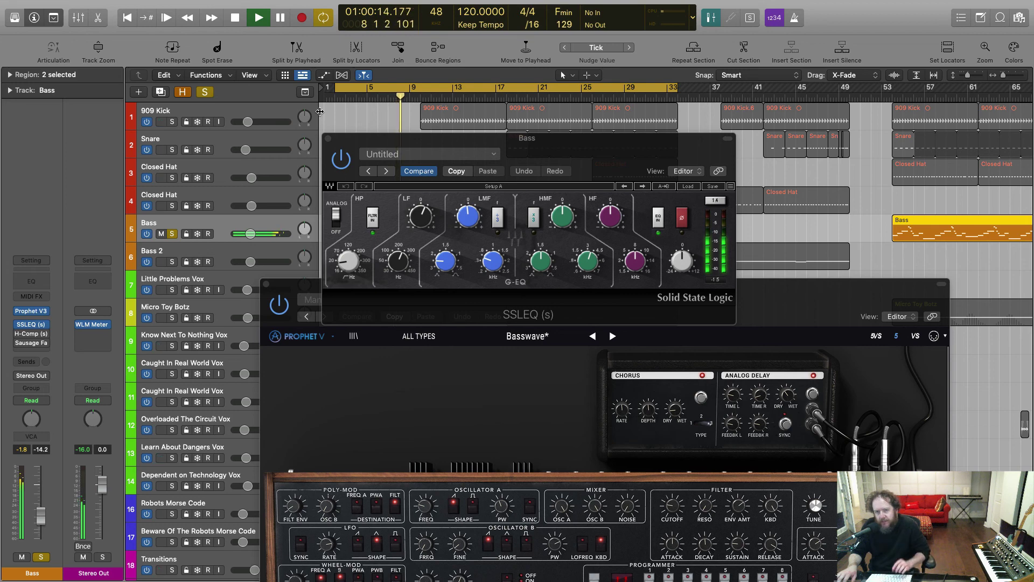
pyautogui.moveTo(24, 335)
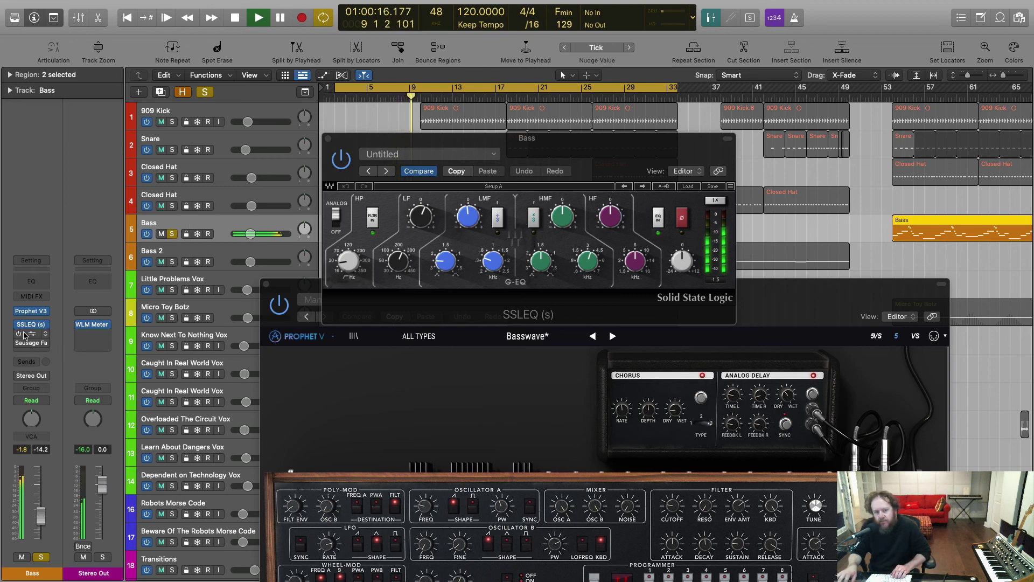
pyautogui.click(328, 138)
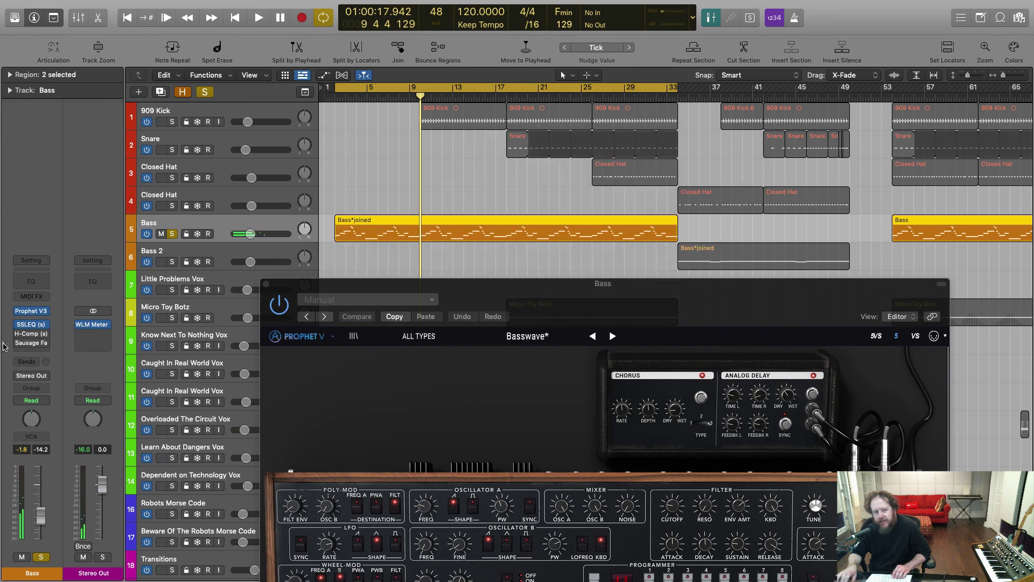
pyautogui.moveTo(19, 335)
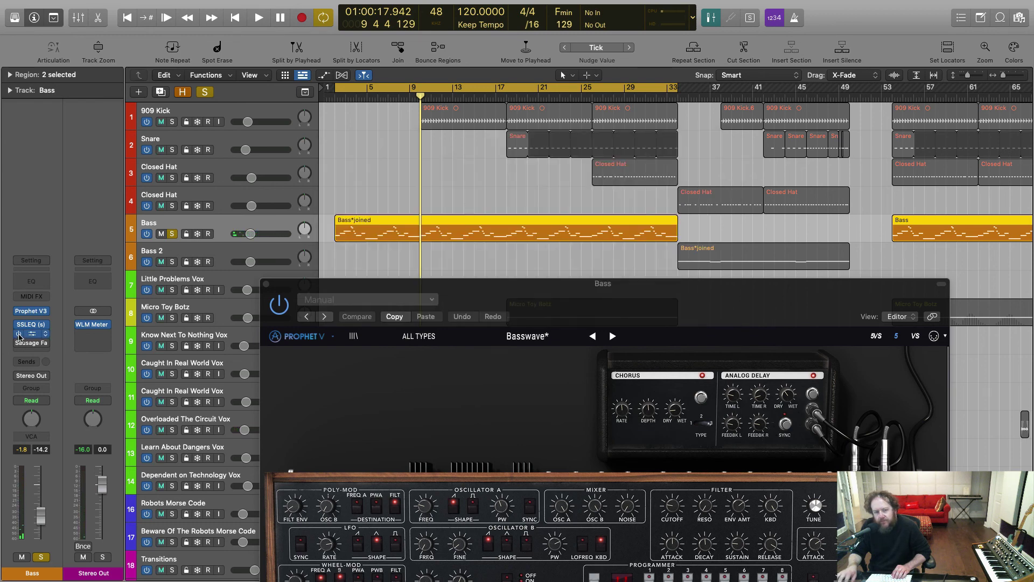
# Open the Bass channel's H-Comp compressor and solo the 909 Kick alongside the bass.
pyautogui.click(30, 334)
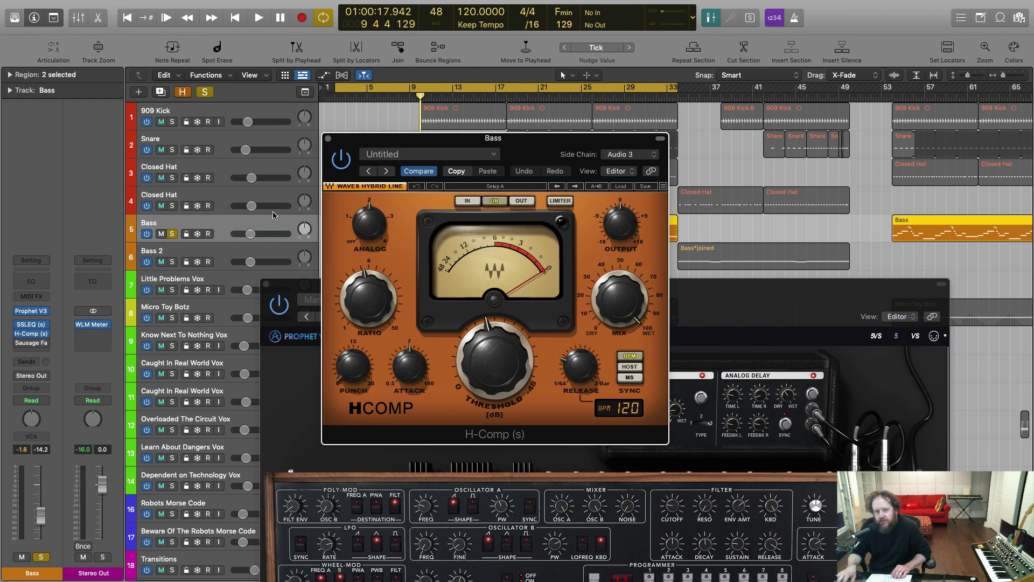
pyautogui.click(225, 112)
pyautogui.click(172, 122)
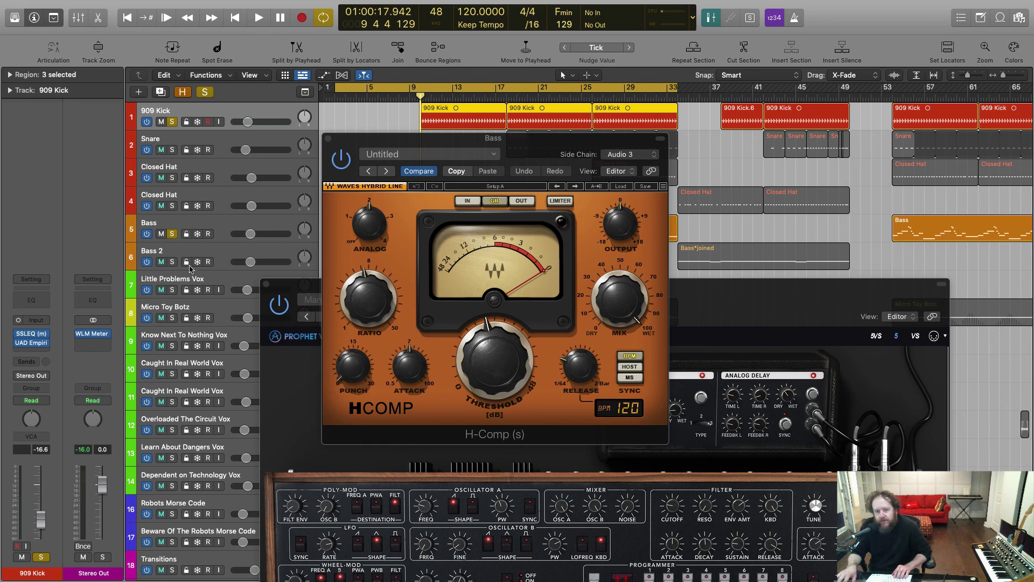
# Play the Bass track through H-Comp, stop, and close the compressor window.
pyautogui.click(191, 225)
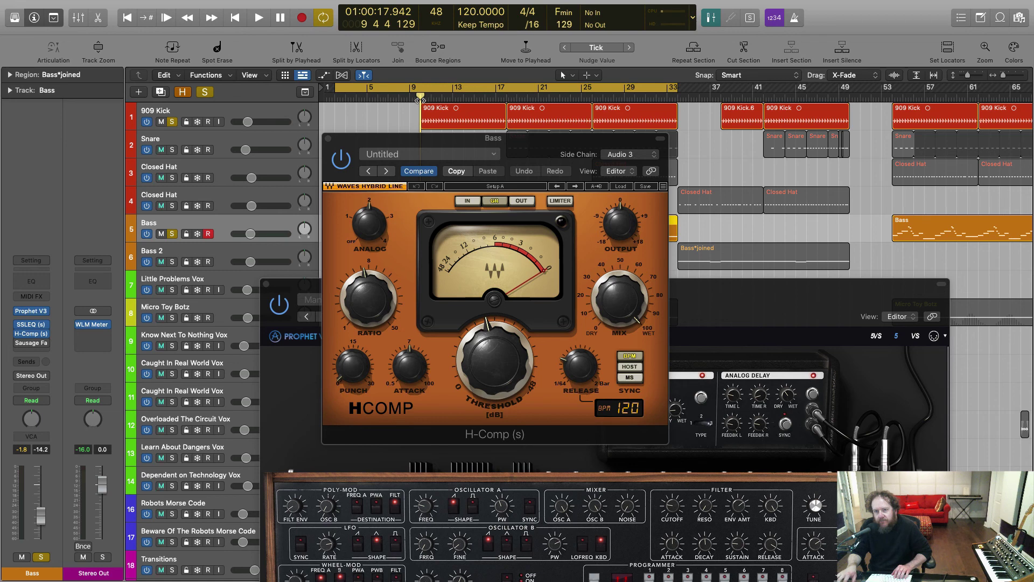
pyautogui.press('space')
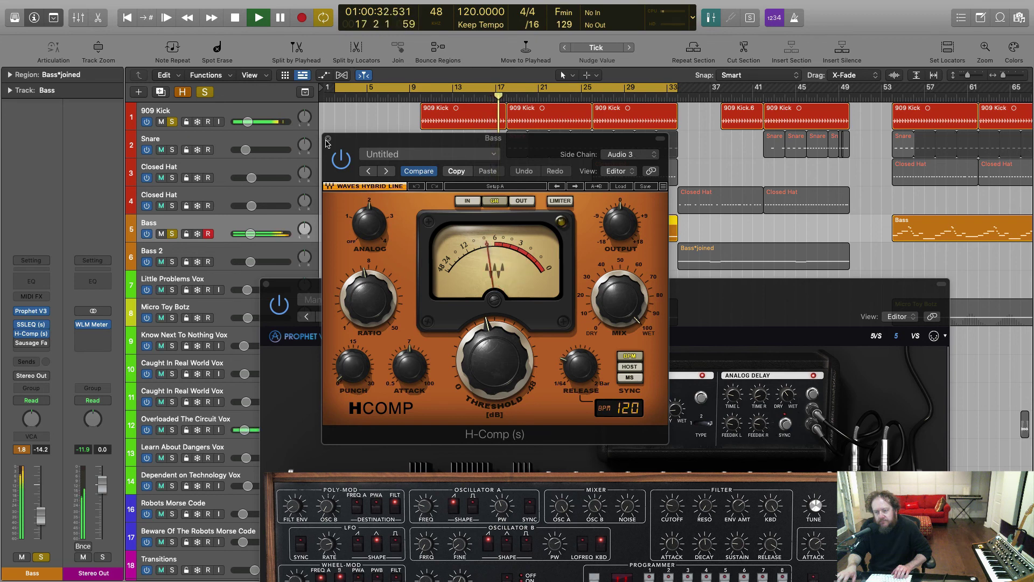
pyautogui.press('space')
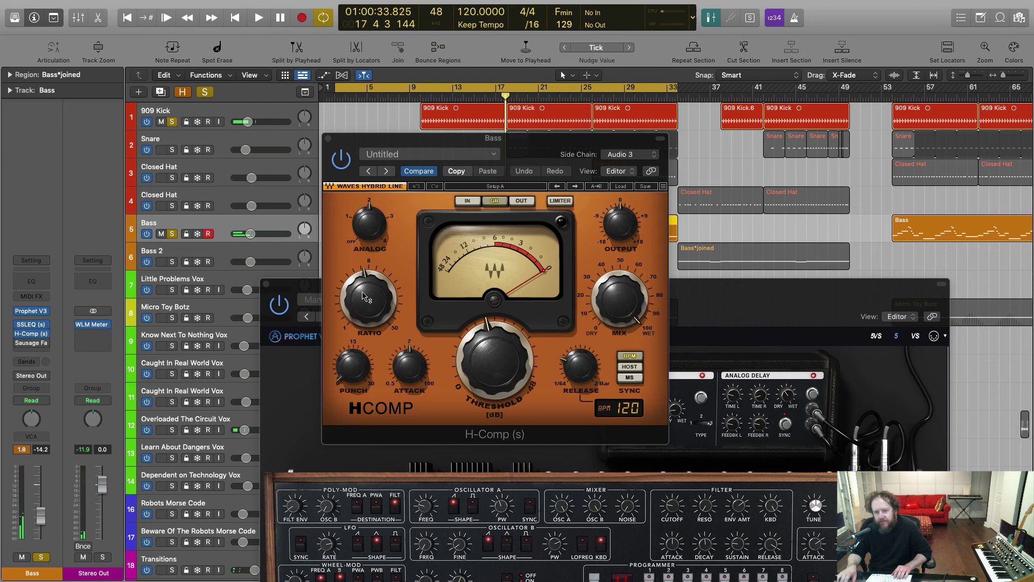
pyautogui.moveTo(364, 296)
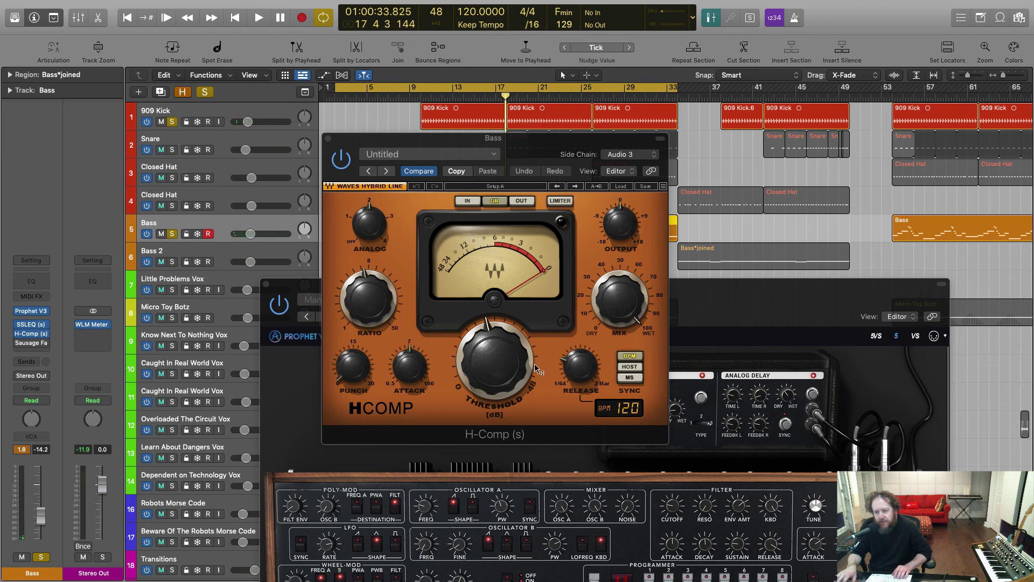
pyautogui.moveTo(631, 295)
pyautogui.click(328, 138)
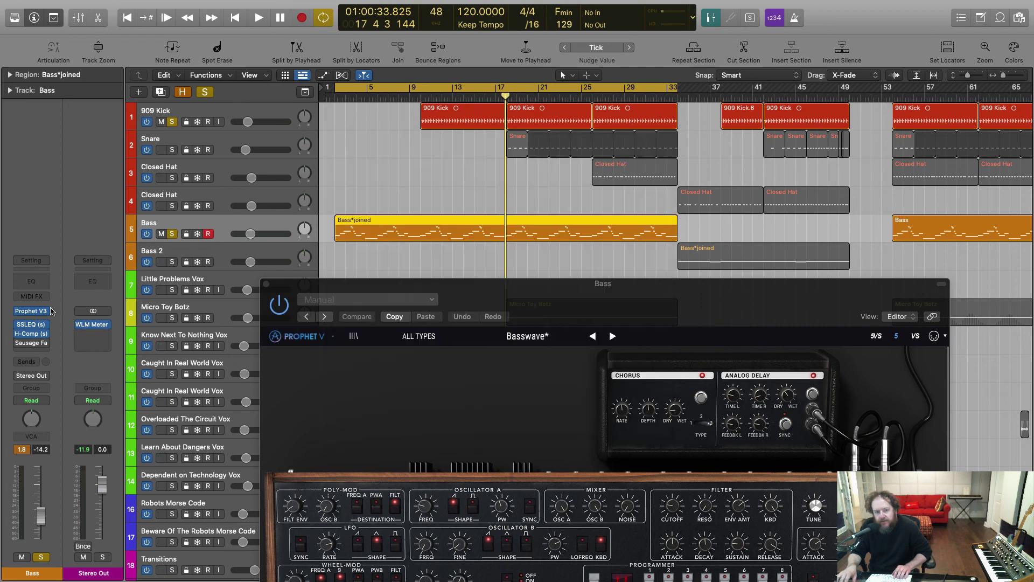
# Re-enable and open Bass's Sausage Fattener, unsolo 909 Kick, and audition the bass with it.
pyautogui.click(19, 343)
pyautogui.click(30, 345)
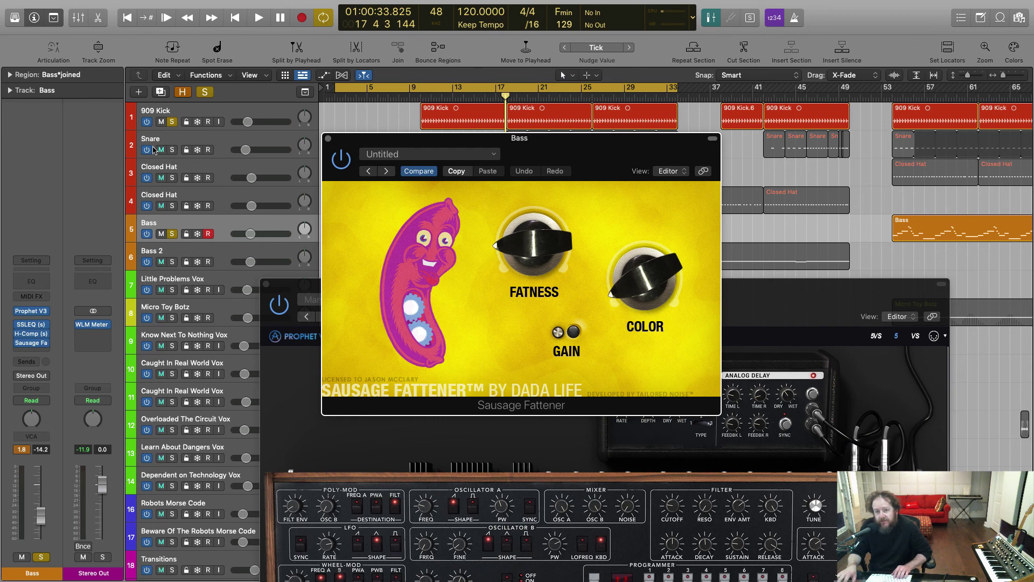
pyautogui.click(169, 122)
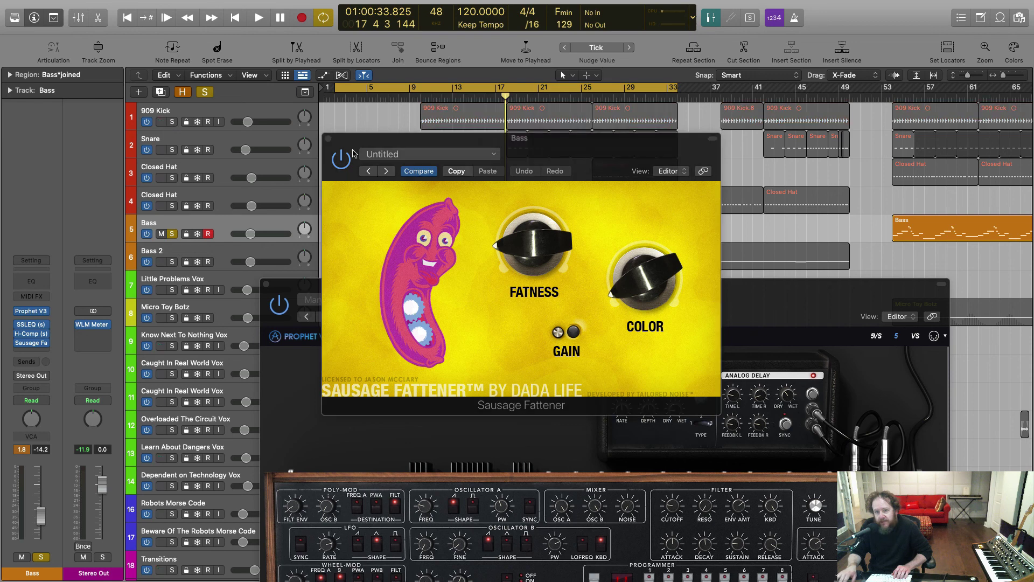
pyautogui.click(345, 162)
pyautogui.press('space')
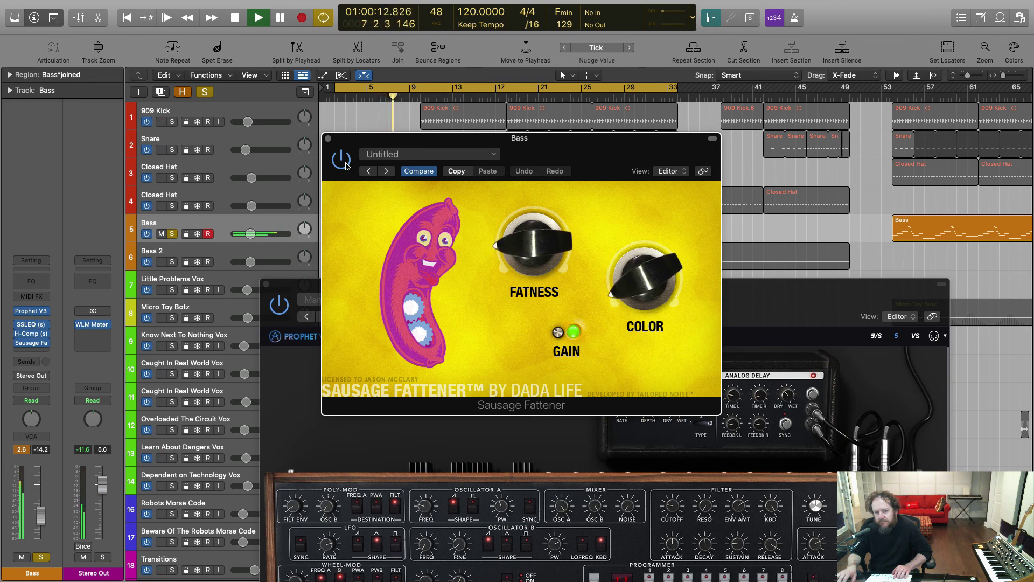
pyautogui.click(22, 449)
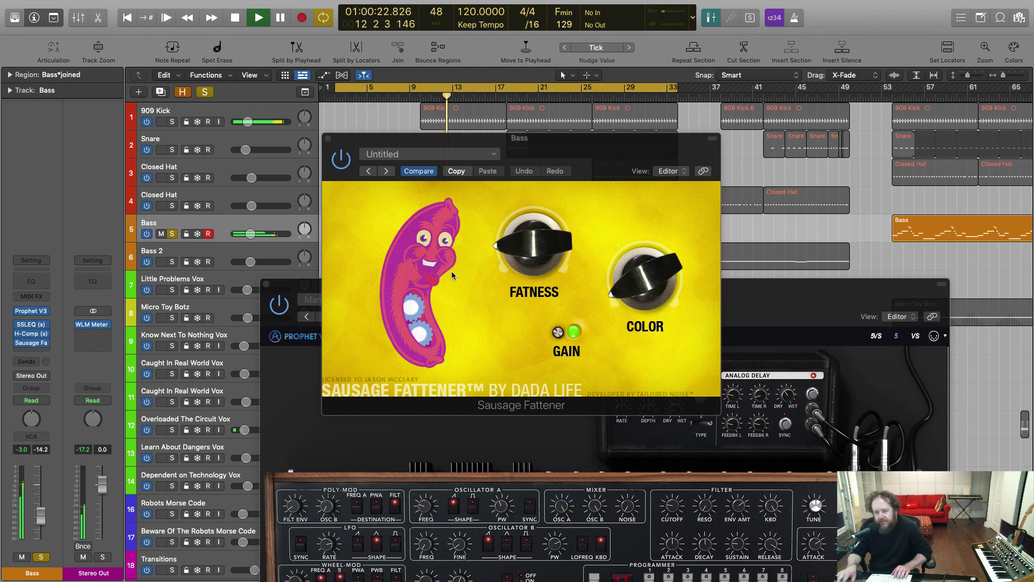
pyautogui.press('space')
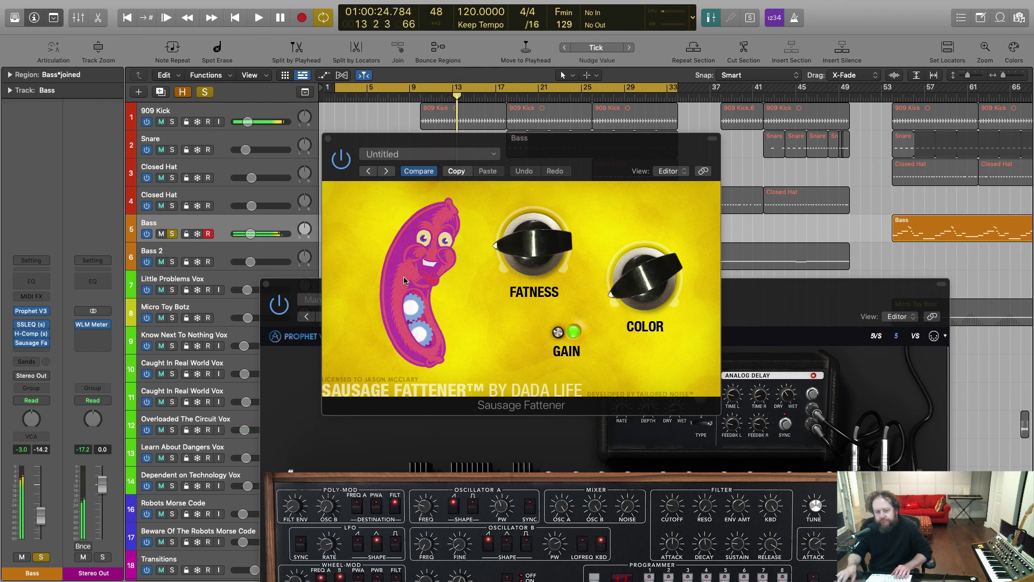
# Sweep Fatness up to 100% and back down to about 12%, then close Sausage Fattener.
pyautogui.click(520, 255)
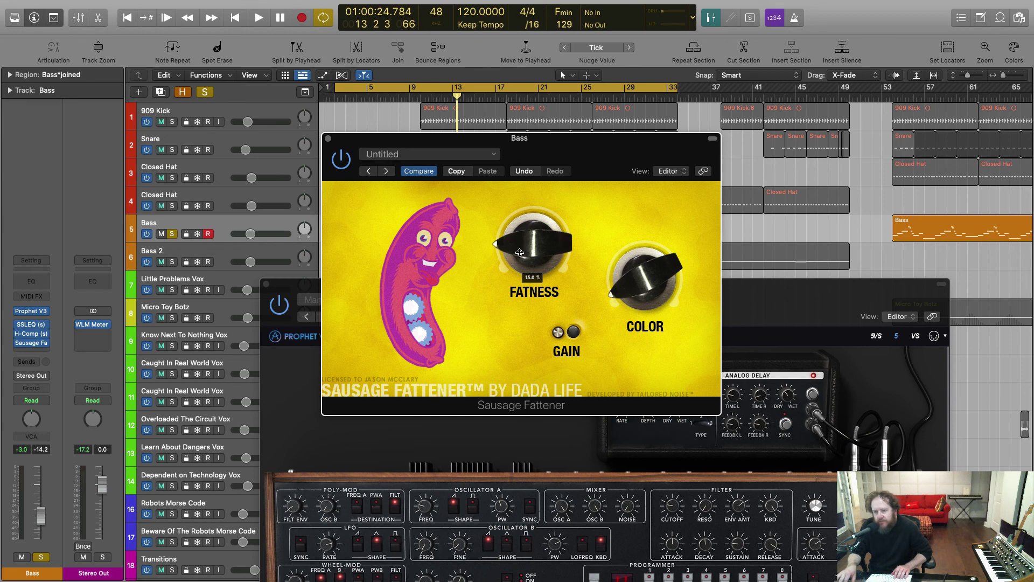
pyautogui.moveTo(520, 254); pyautogui.dragTo(534, 10)
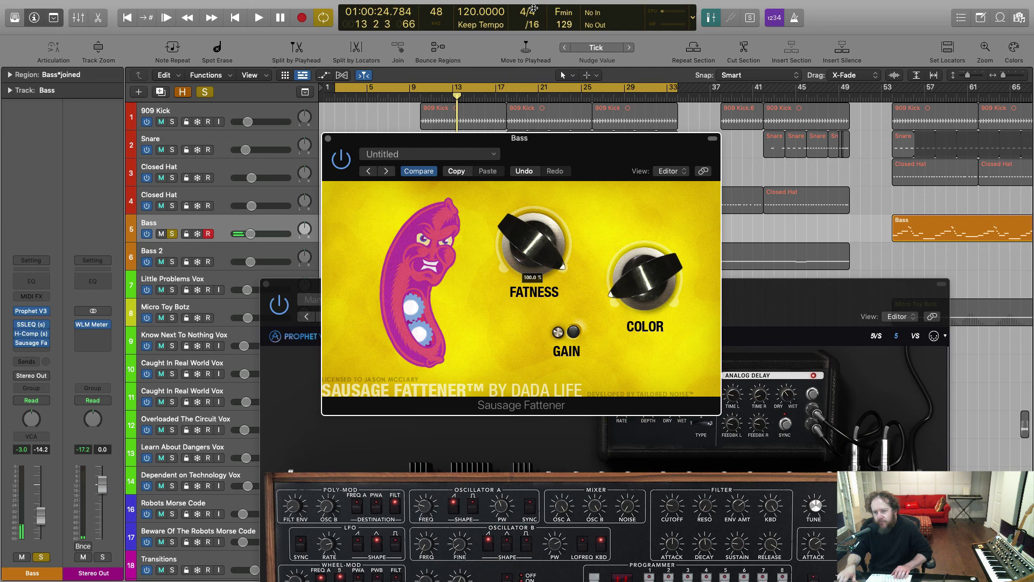
pyautogui.moveTo(534, 9); pyautogui.dragTo(540, 208)
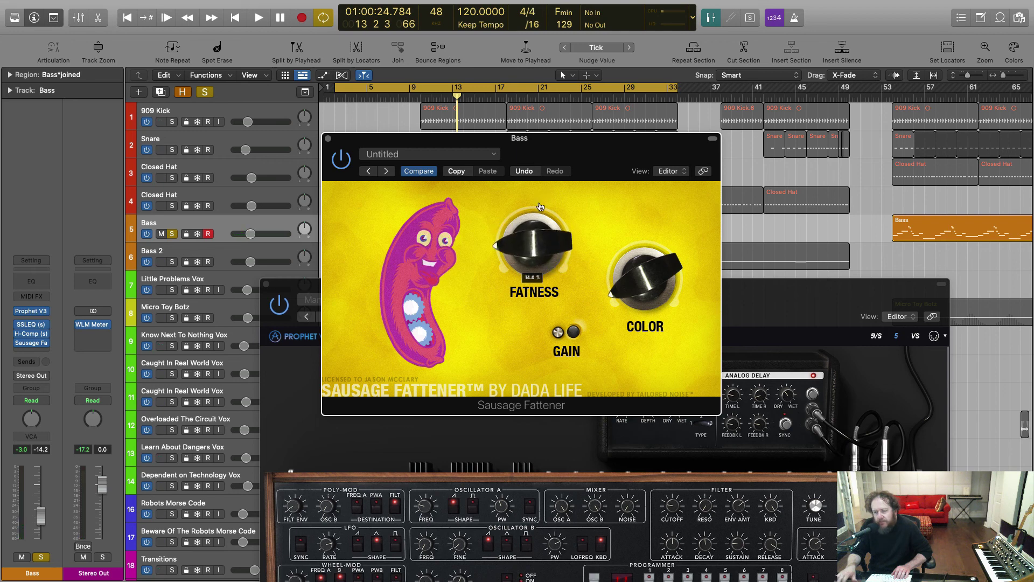
pyautogui.click(328, 139)
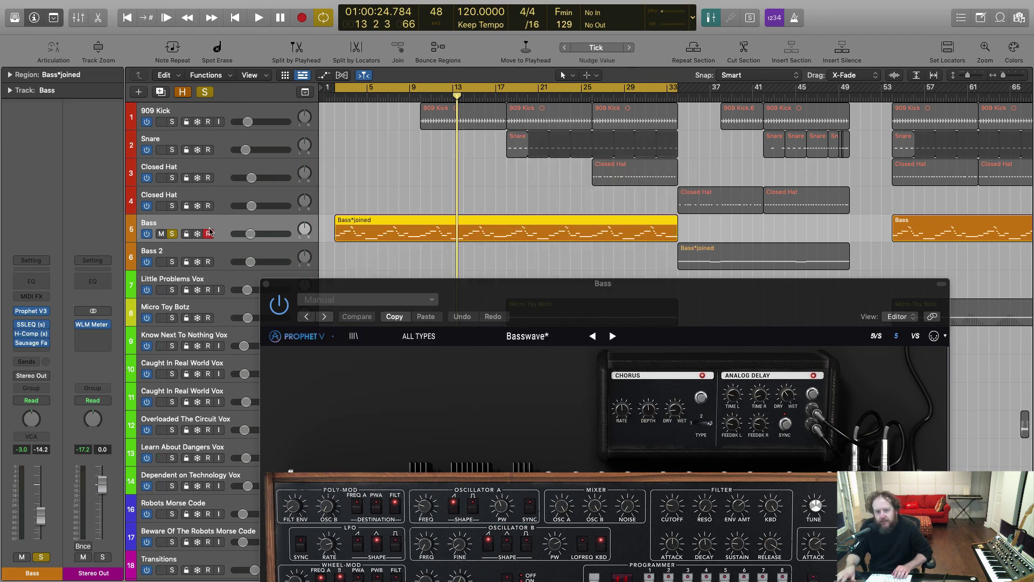
# Move the solo from Bass to 909 Kick, jump to bar 10, close Prophet V, and open the kick's SSLEQ.
pyautogui.click(172, 233)
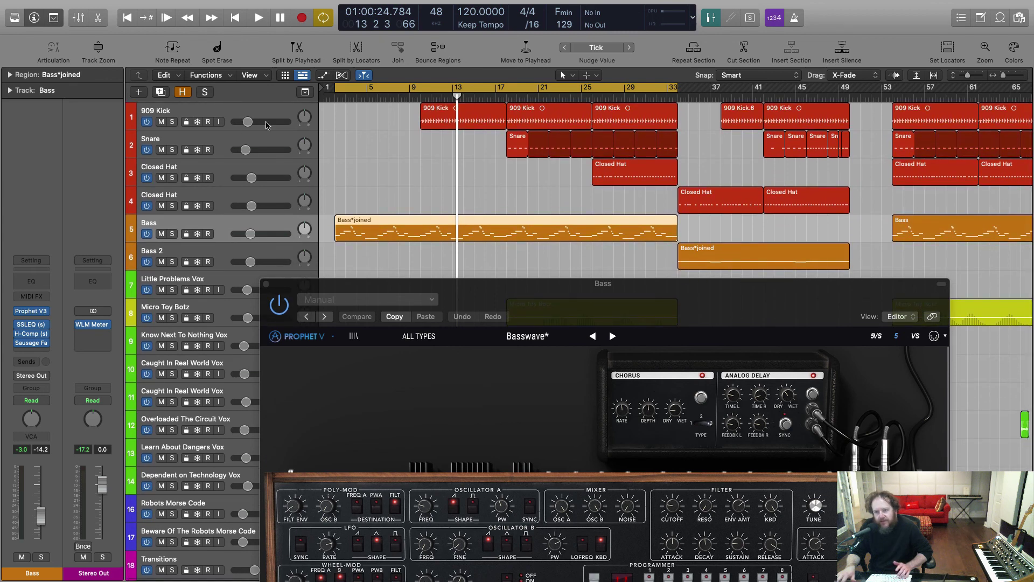
pyautogui.click(269, 114)
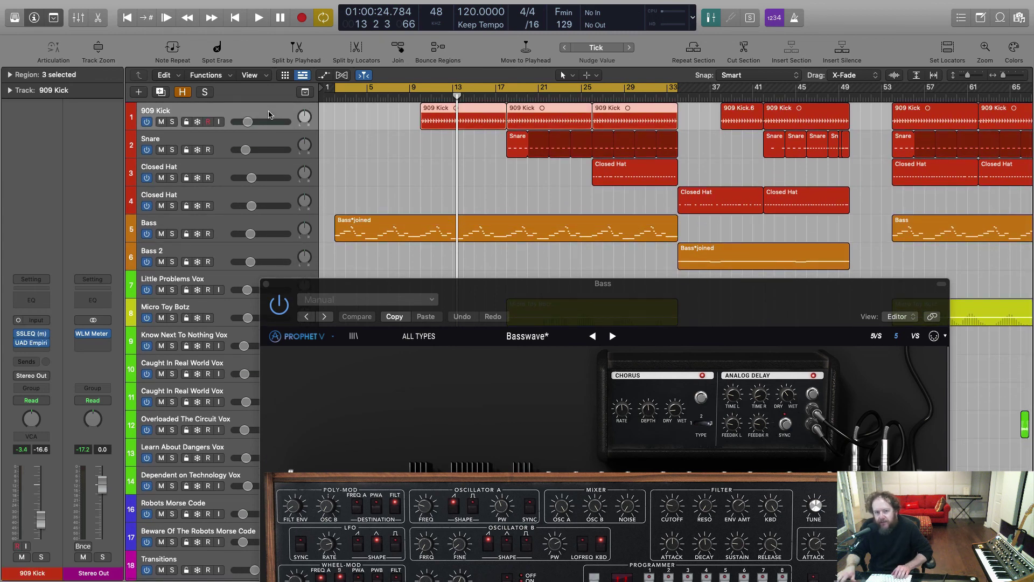
pyautogui.click(171, 122)
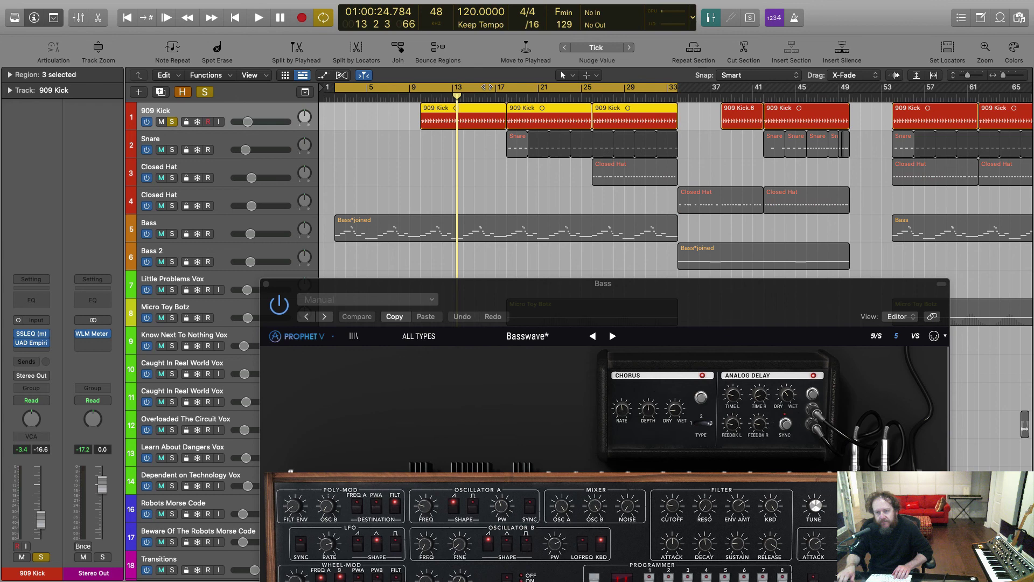
pyautogui.click(421, 99)
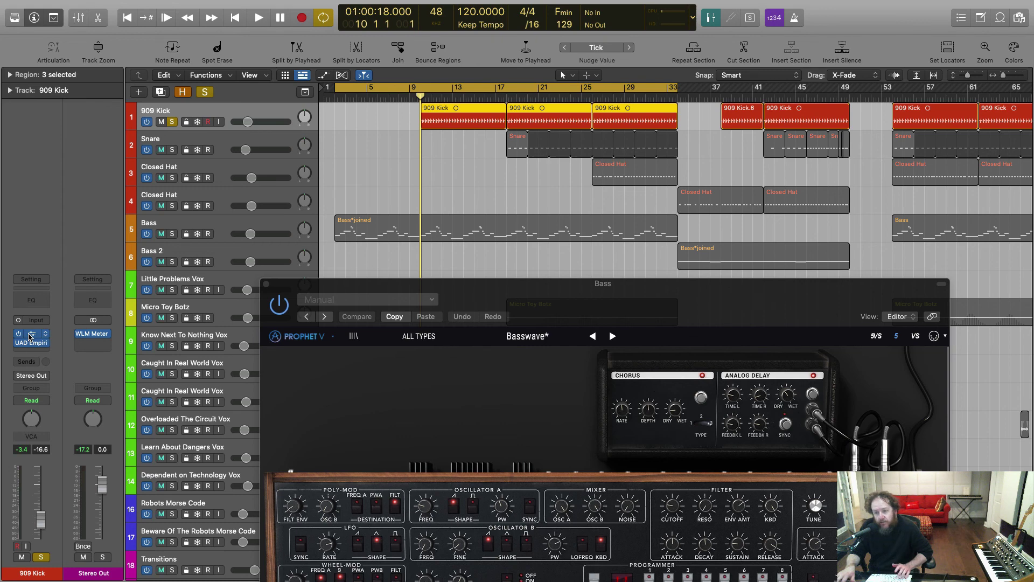
pyautogui.click(266, 284)
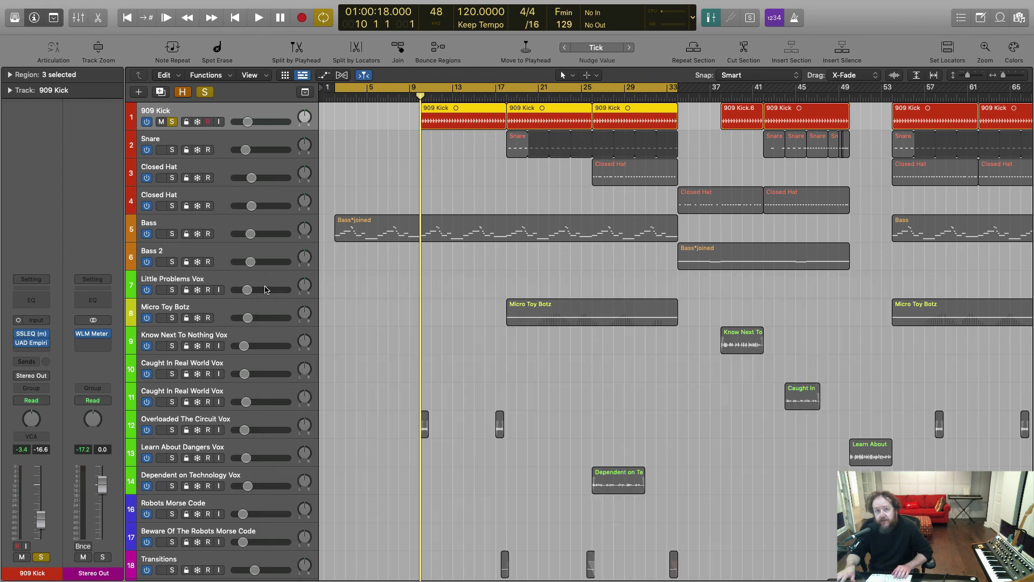
pyautogui.click(30, 335)
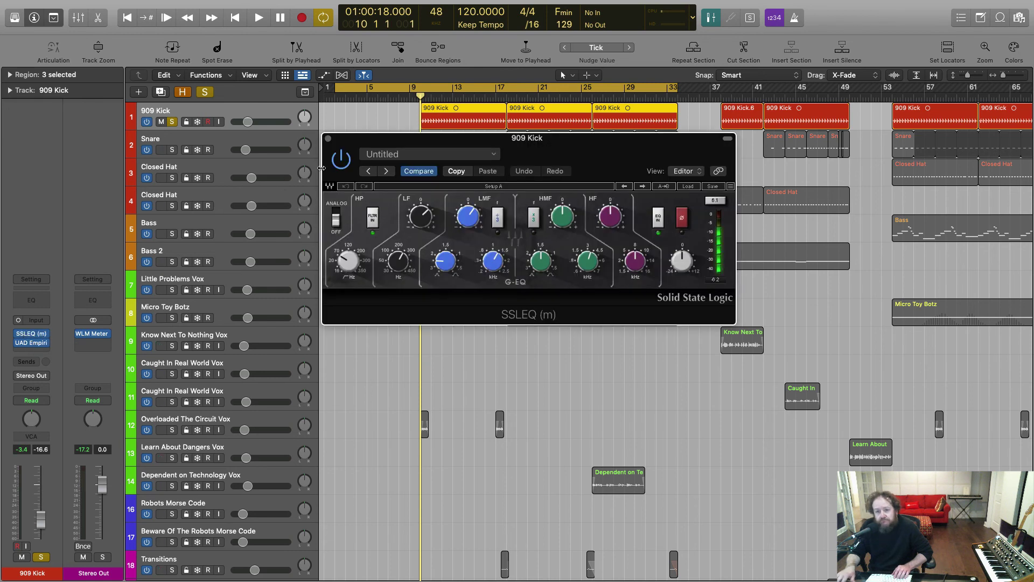
# Bypass the kick's SSLEQ, set a cycle loop over bars 9–17, and start playback.
pyautogui.click(20, 344)
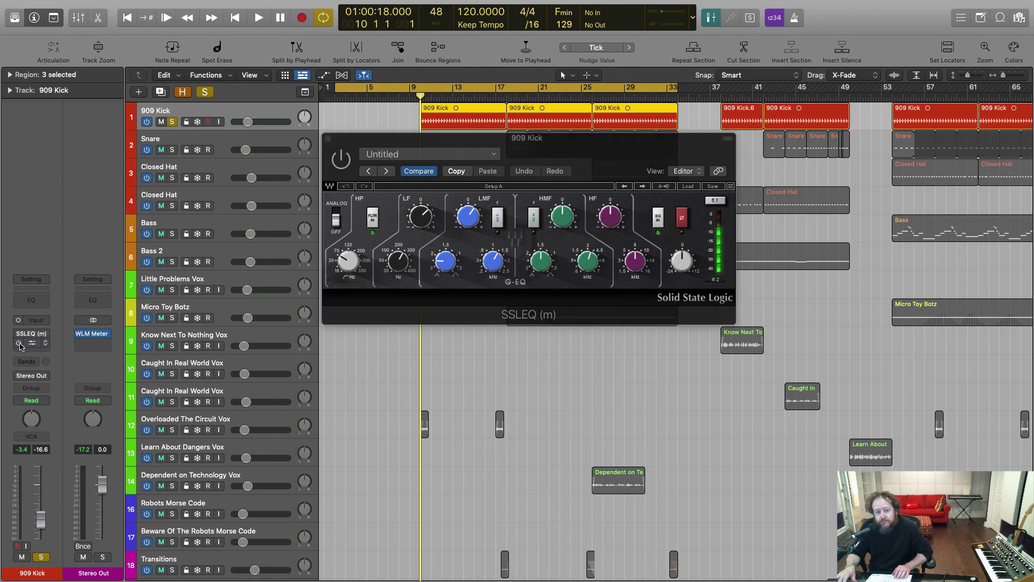
pyautogui.click(347, 90)
pyautogui.moveTo(419, 92); pyautogui.dragTo(521, 91)
pyautogui.press('space')
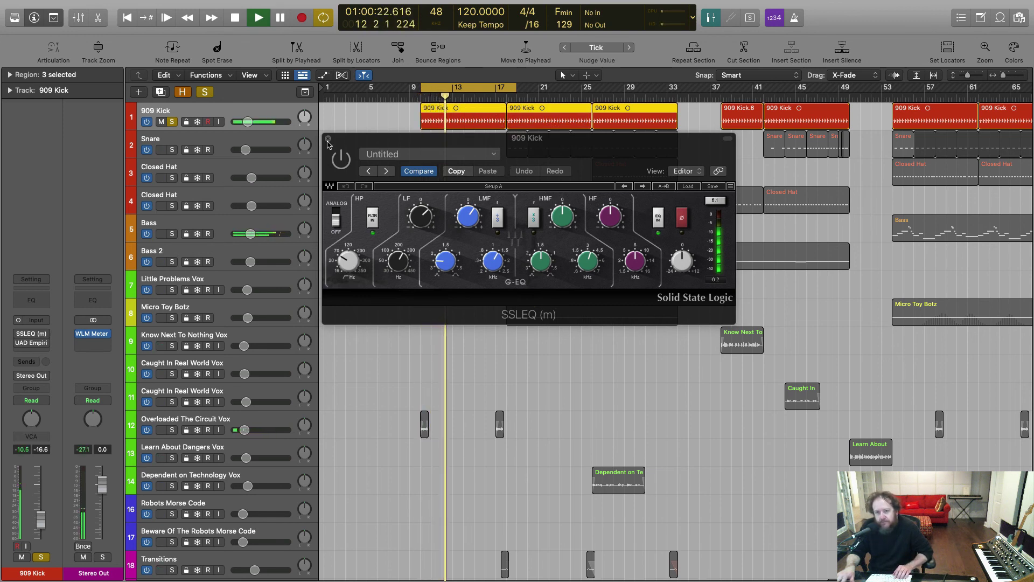
# Switch the SSLEQ back on while the soloed kick plays, to compare the sound.
pyautogui.click(342, 163)
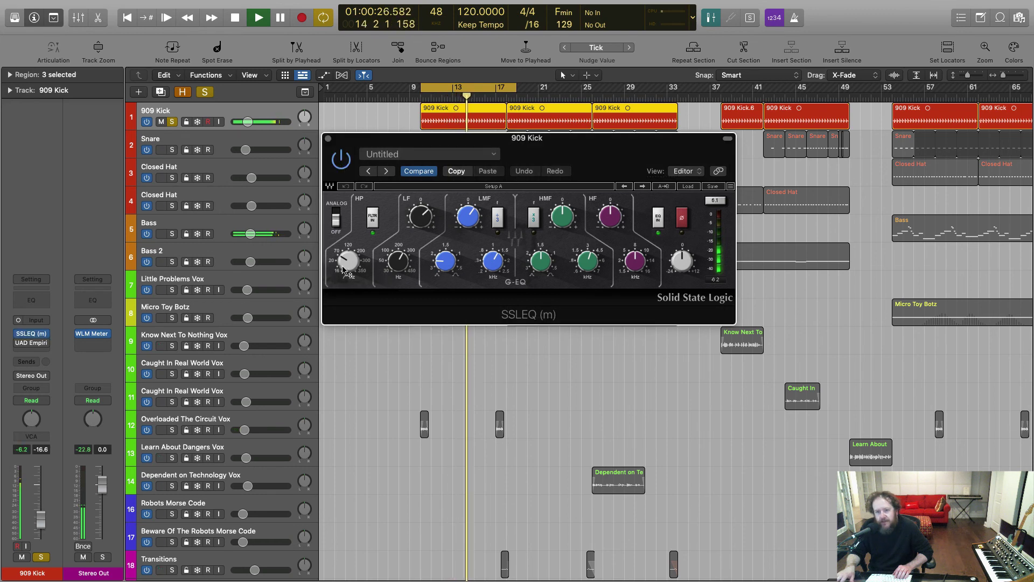
pyautogui.moveTo(343, 262)
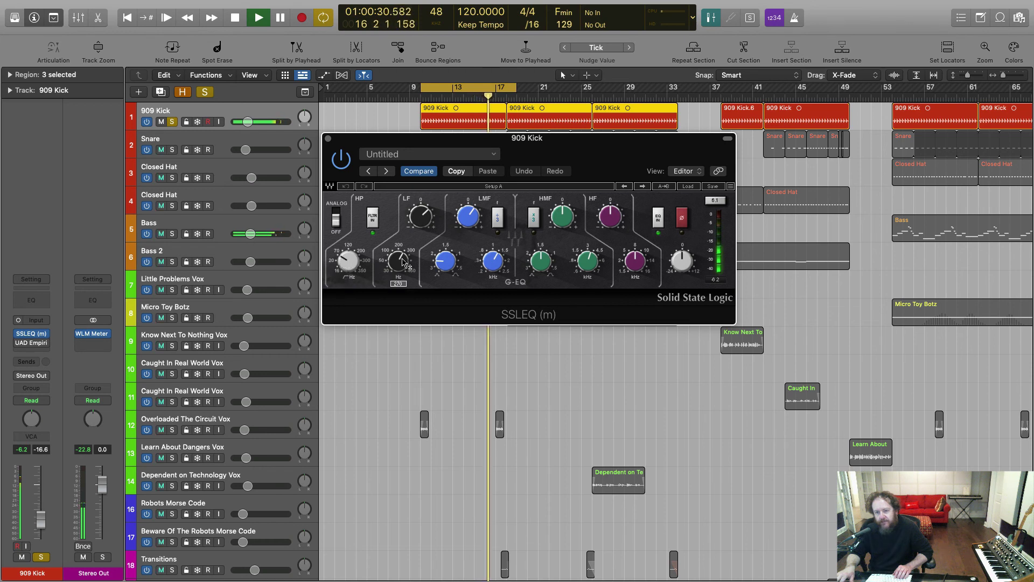
pyautogui.moveTo(403, 263)
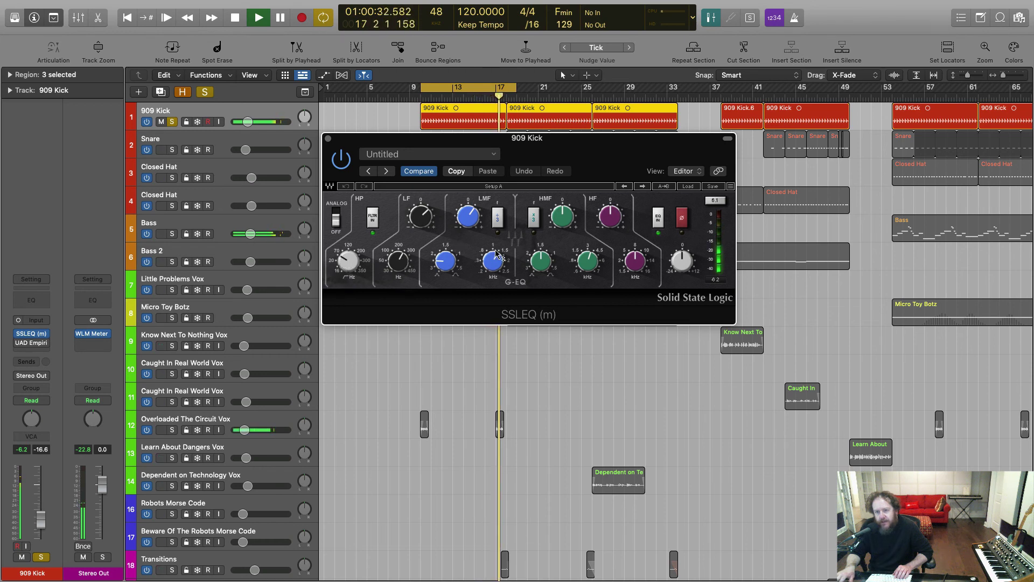
pyautogui.moveTo(502, 266)
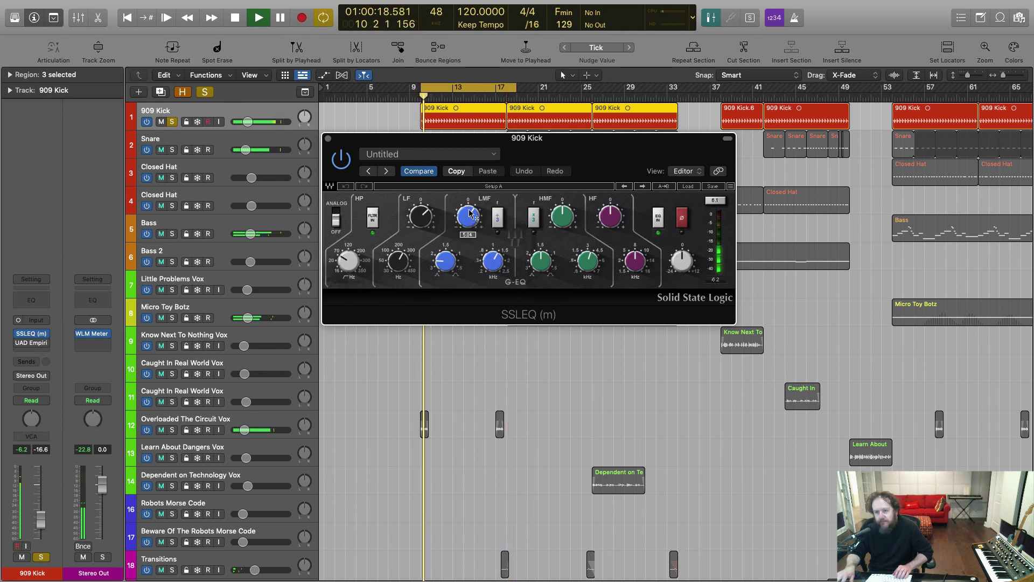
pyautogui.moveTo(445, 264)
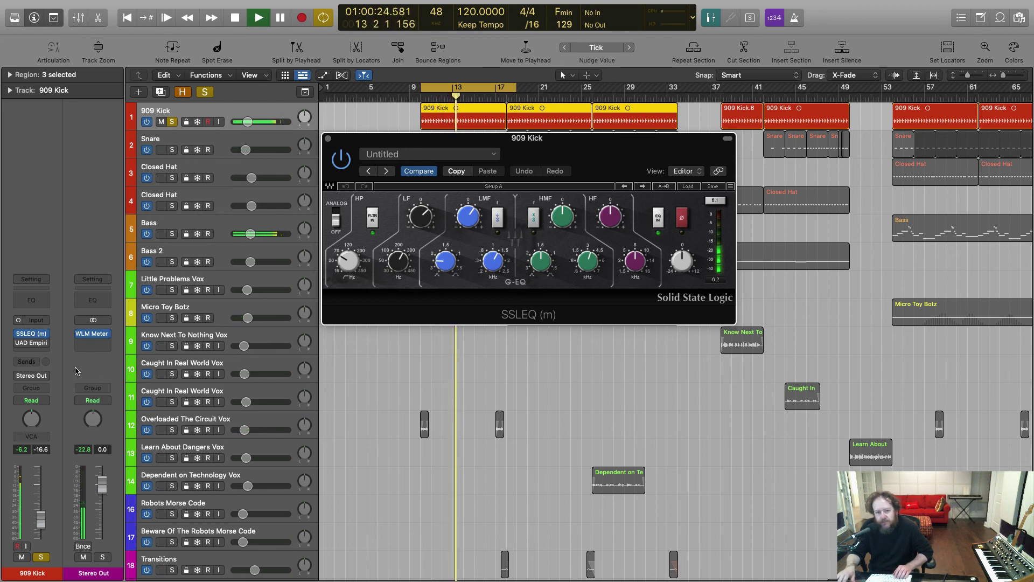
# Switch on the kick's UAD Distressor with its Big Kick preset, listen, then close its window.
pyautogui.click(31, 344)
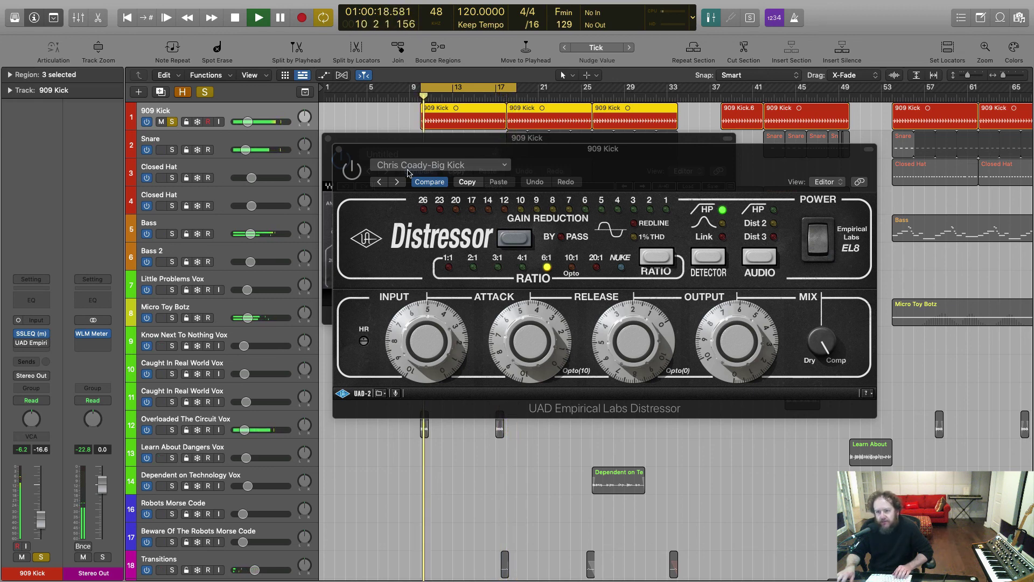
pyautogui.click(351, 170)
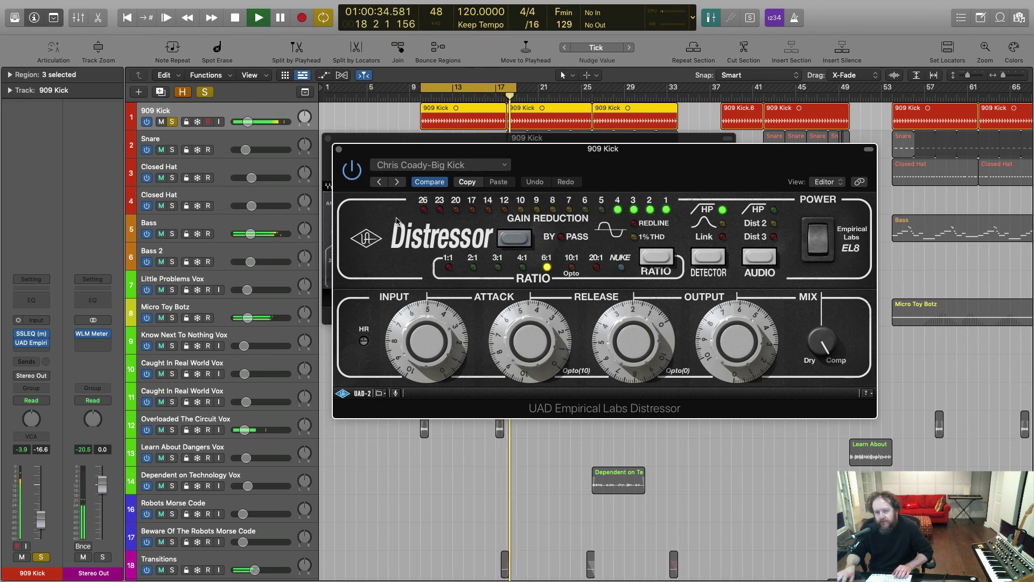
pyautogui.click(339, 149)
# Close the kick's EQ, swap the solo from 909 Kick to Snare, and move the cycle to bar 17.
pyautogui.click(325, 139)
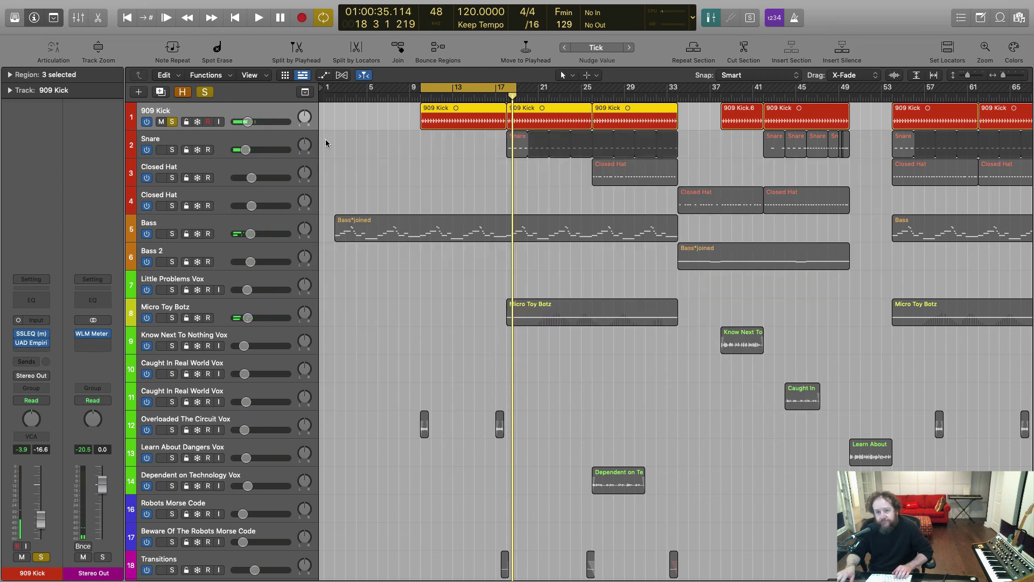
pyautogui.click(172, 122)
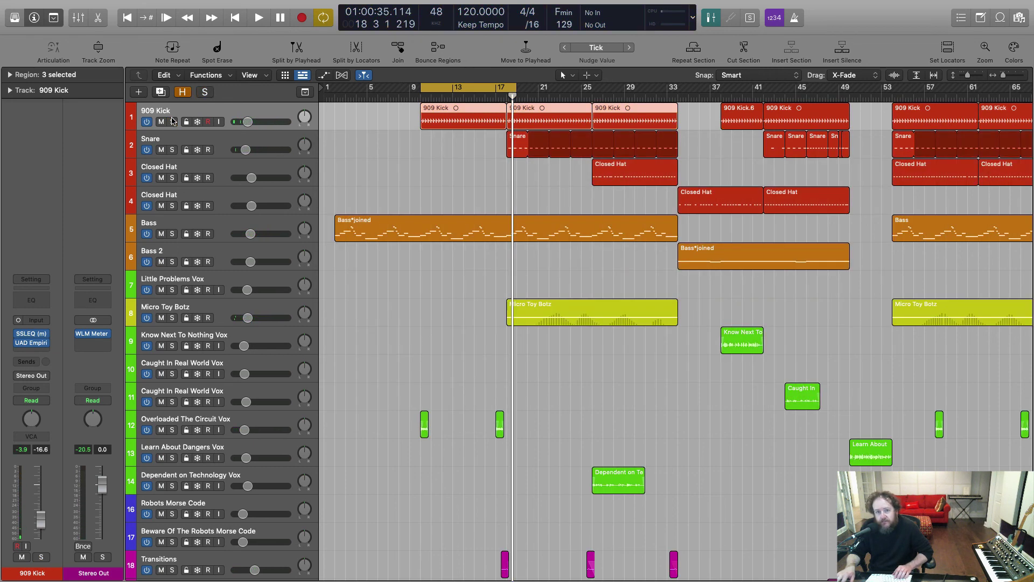
pyautogui.click(172, 149)
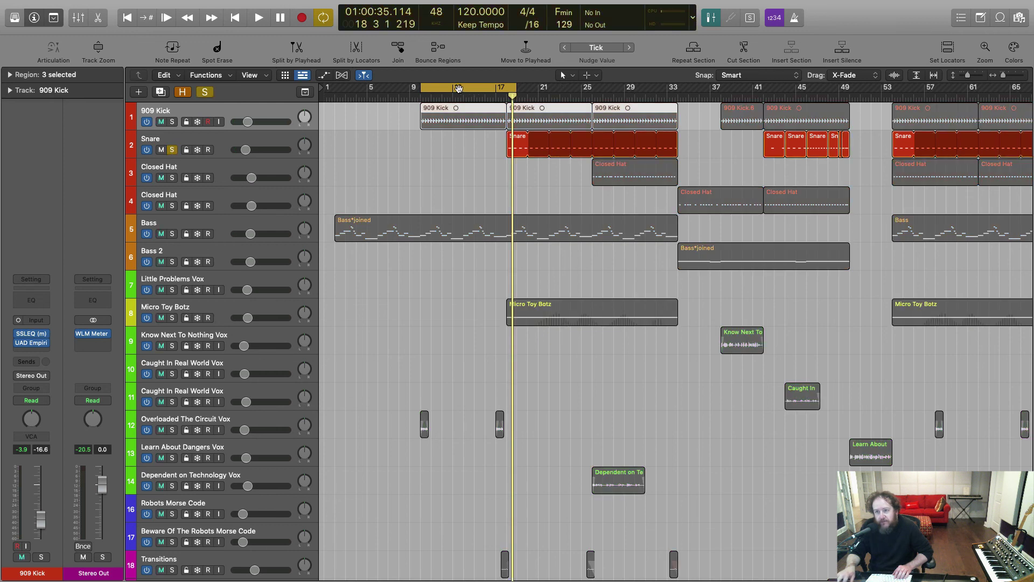
pyautogui.moveTo(458, 88); pyautogui.dragTo(546, 90)
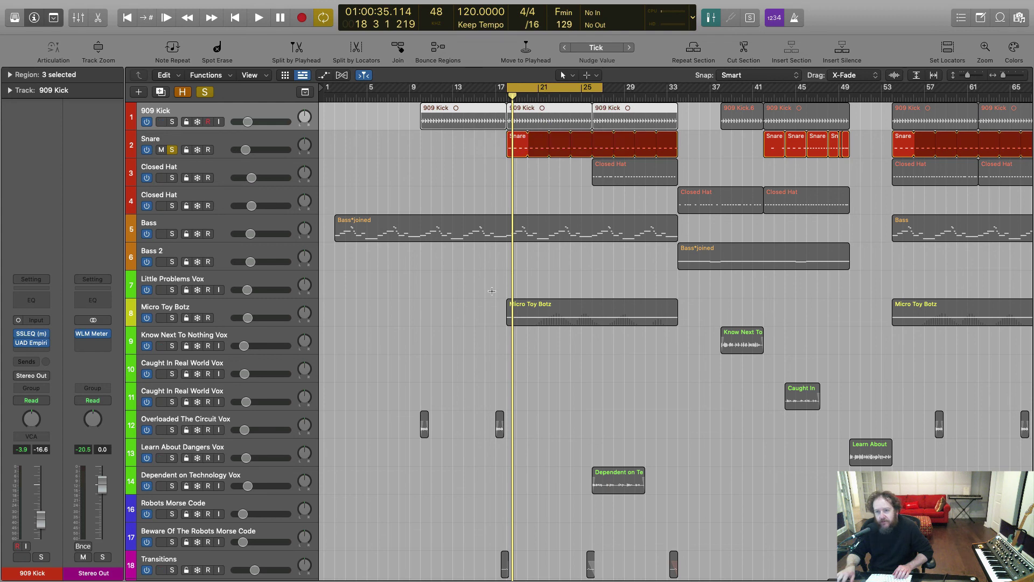
# Check the Snare's Quick Sampler (DR-660Snare28.wav), then play the looped snare section.
pyautogui.click(219, 145)
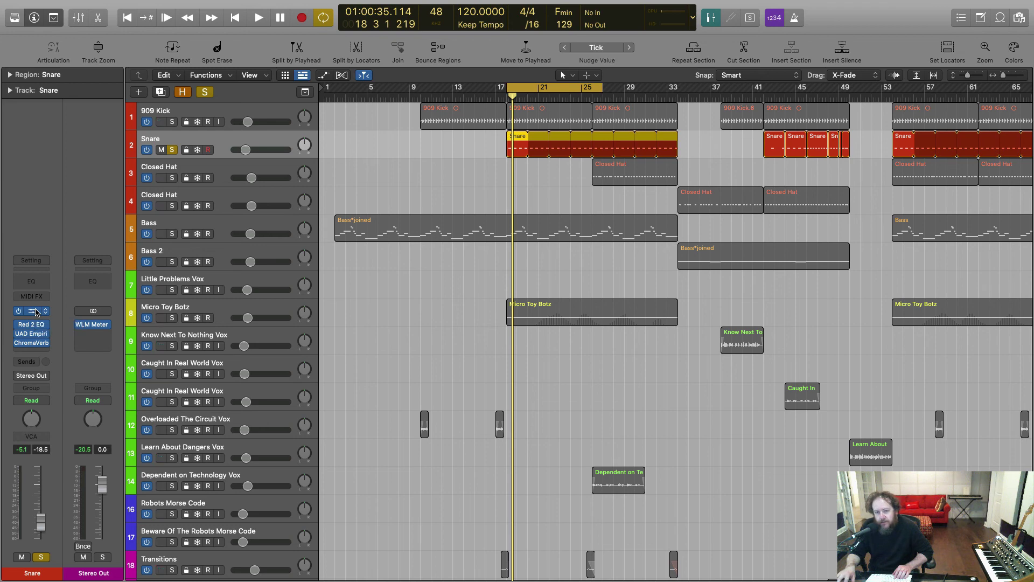
pyautogui.click(35, 312)
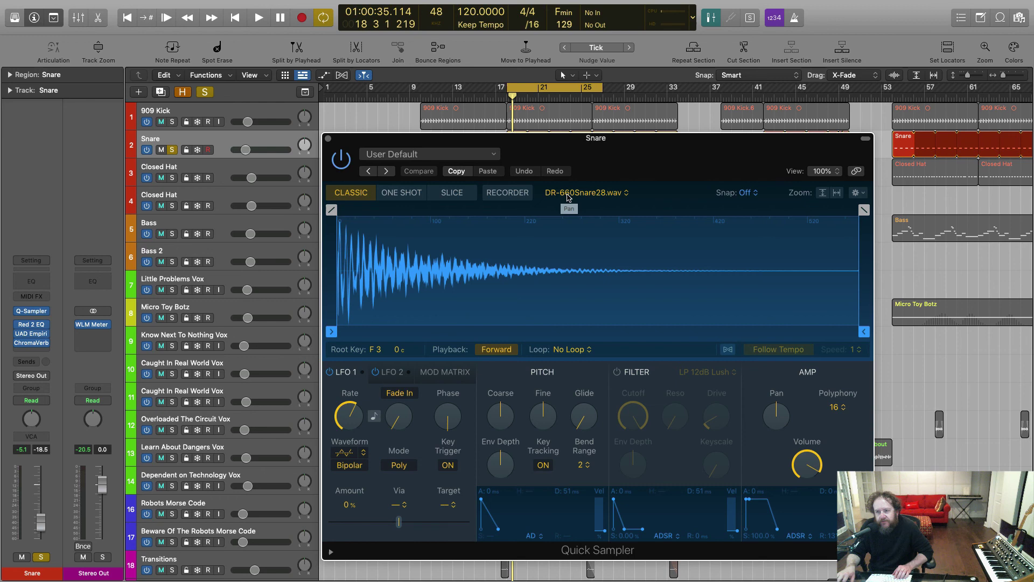
pyautogui.click(329, 140)
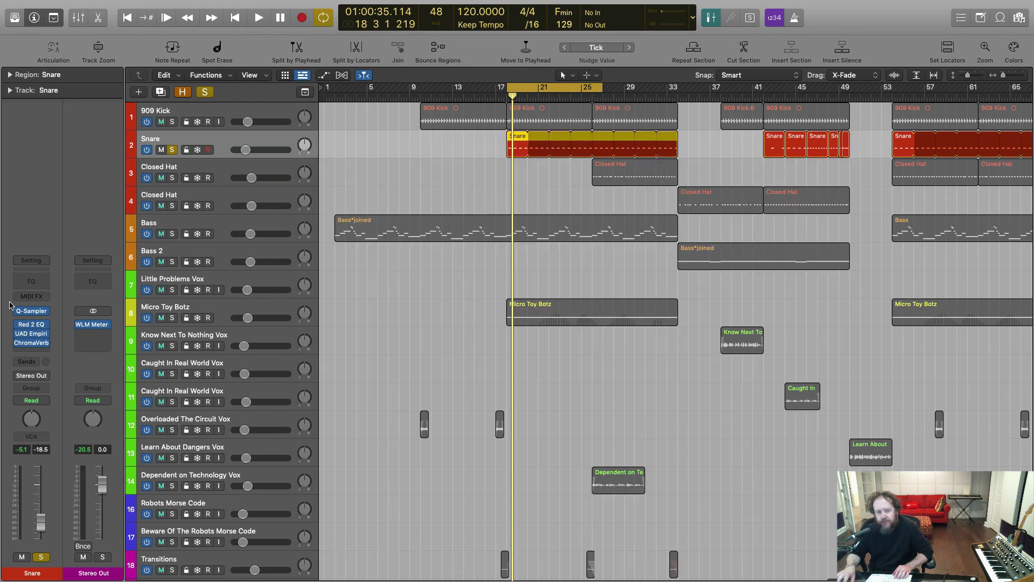
pyautogui.moveTo(16, 327)
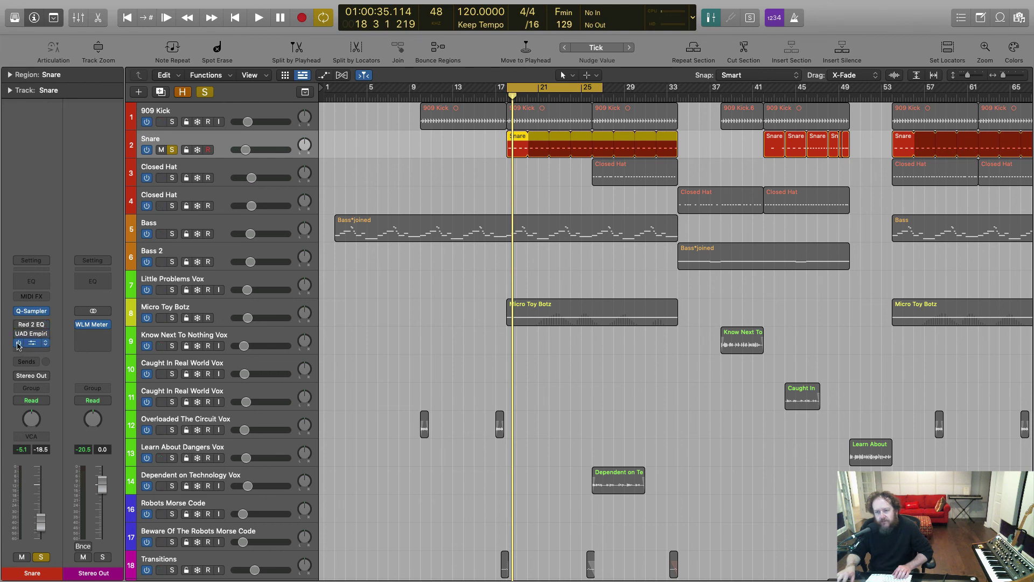
pyautogui.press('space')
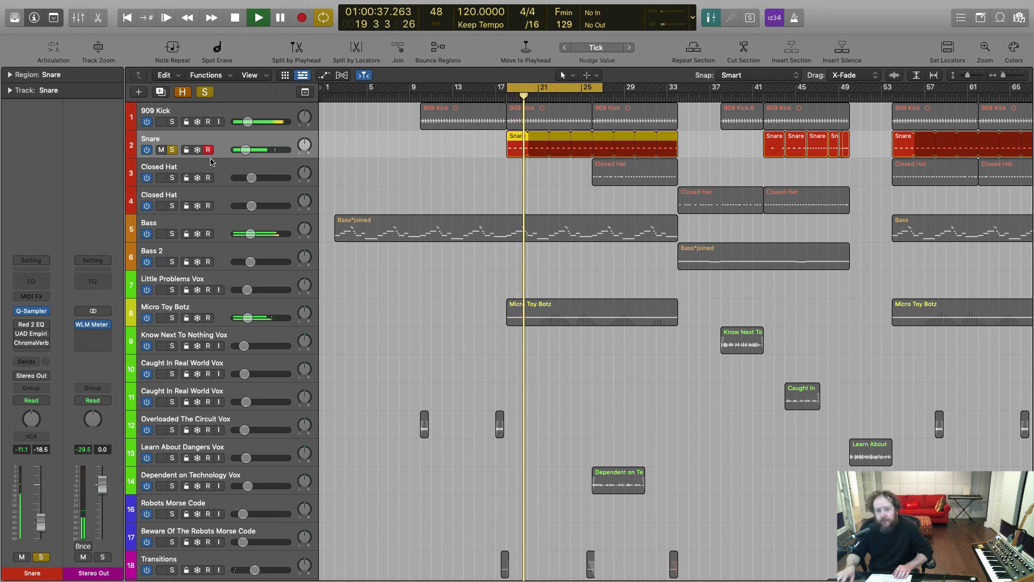
# Show the Snare's Red 2 EQ, then its UAD Distressor on the VP-Rock Snare preset.
pyautogui.click(31, 325)
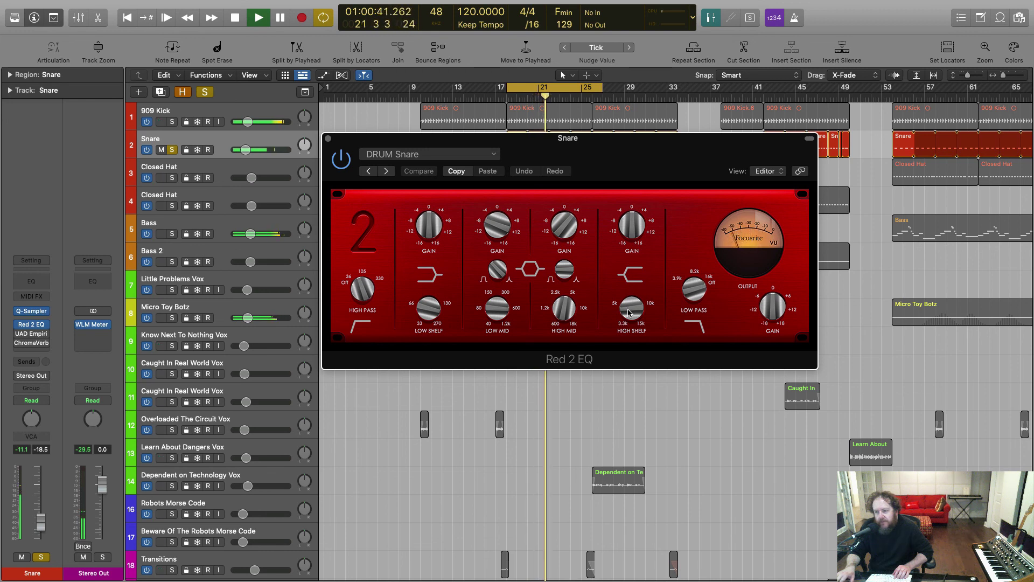
pyautogui.moveTo(18, 334)
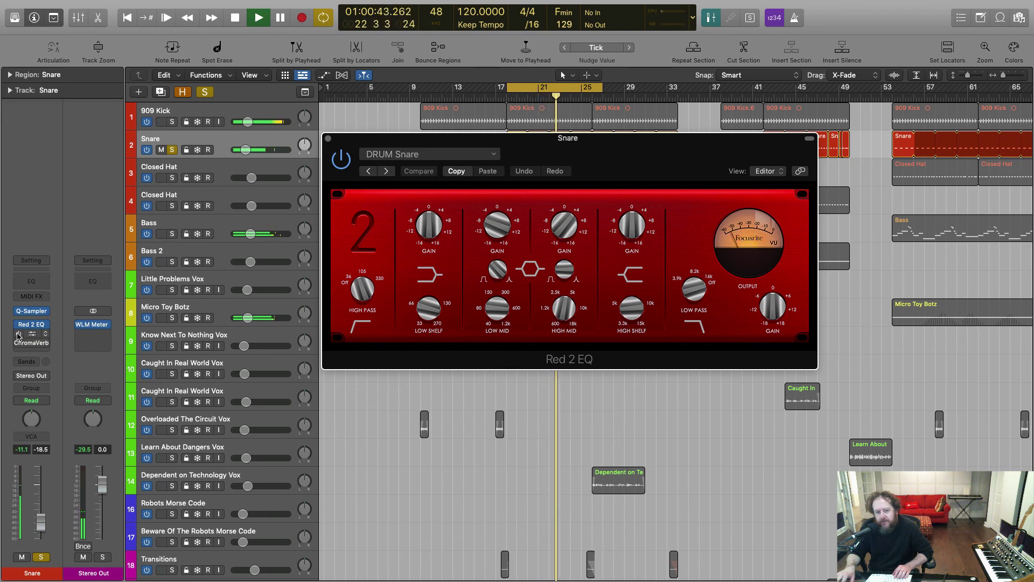
pyautogui.click(31, 333)
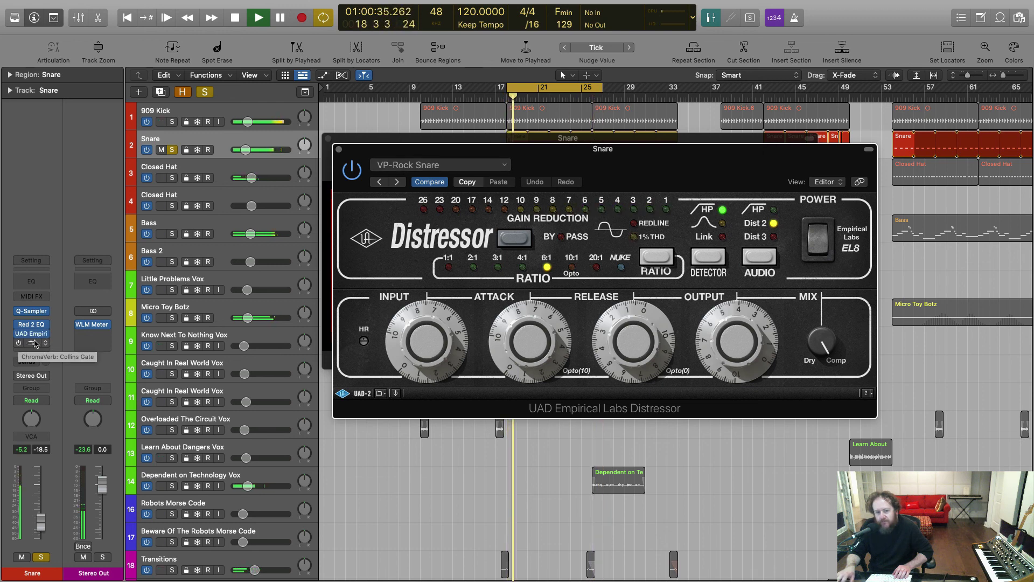
# Switch on the Snare's ChromaVerb, then stop playback and close the ChromaVerb and Distressor windows.
pyautogui.click(32, 343)
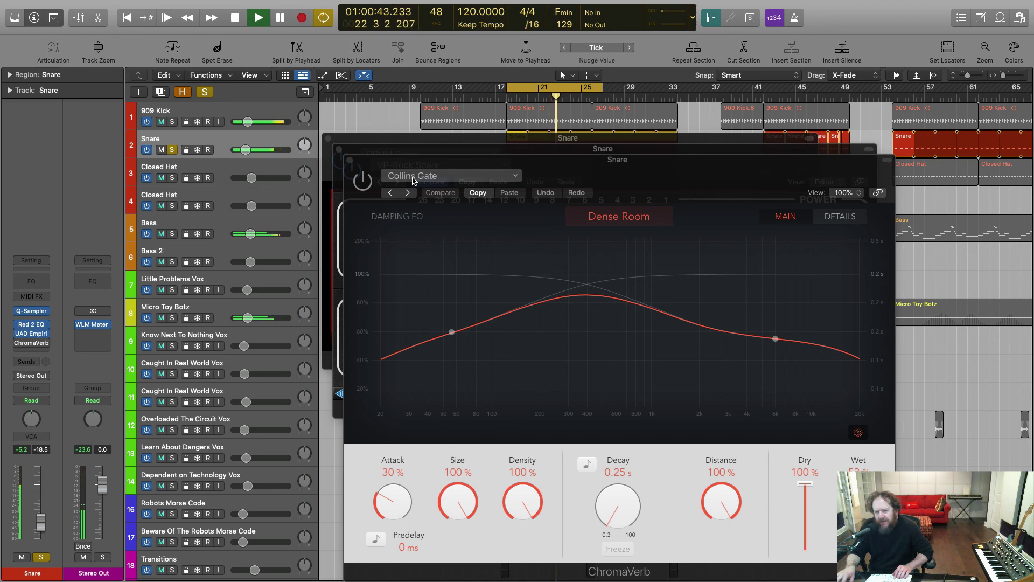
pyautogui.click(361, 182)
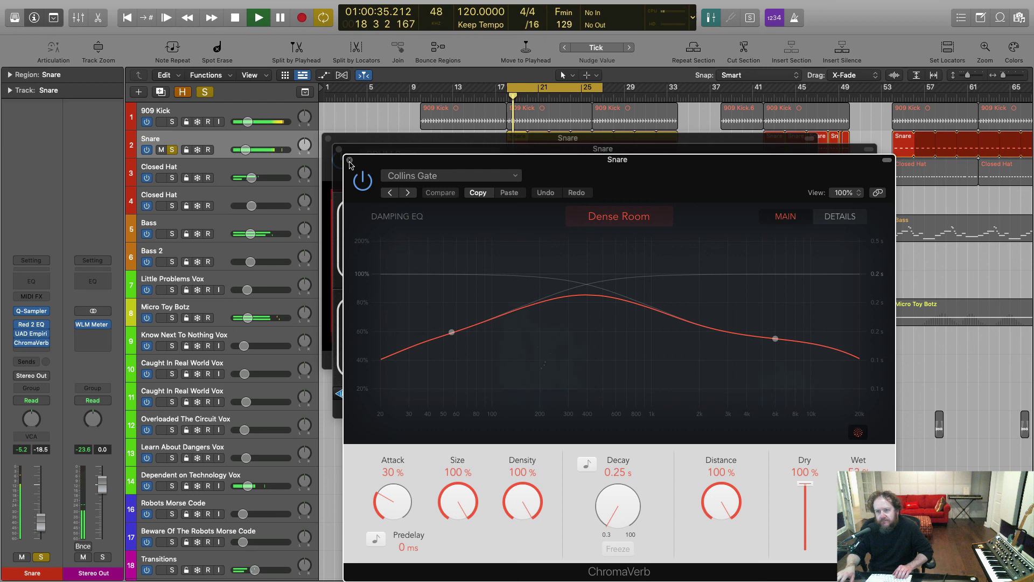
pyautogui.press('space')
pyautogui.click(349, 161)
pyautogui.click(339, 150)
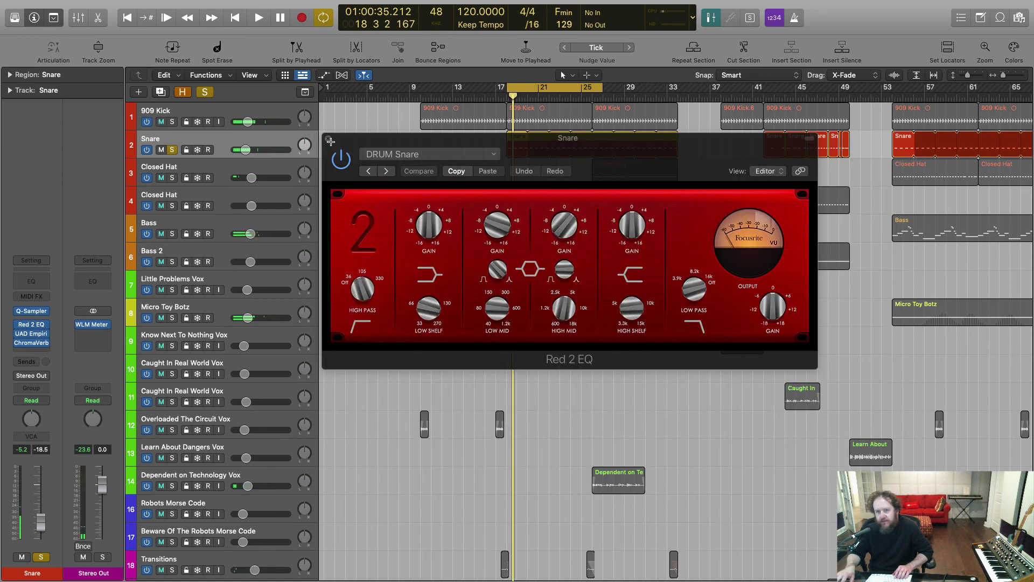
# Close the Red 2 EQ and inspect the first Closed Hat's sampler, Hi_Hat_Multi_909_v17.wav.
pyautogui.click(331, 142)
pyautogui.click(218, 168)
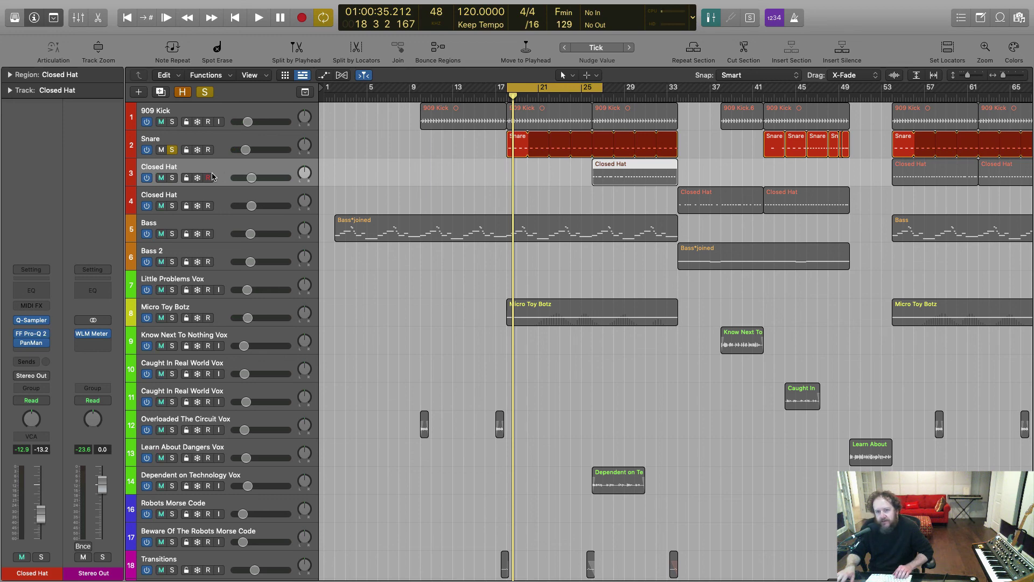
pyautogui.click(31, 320)
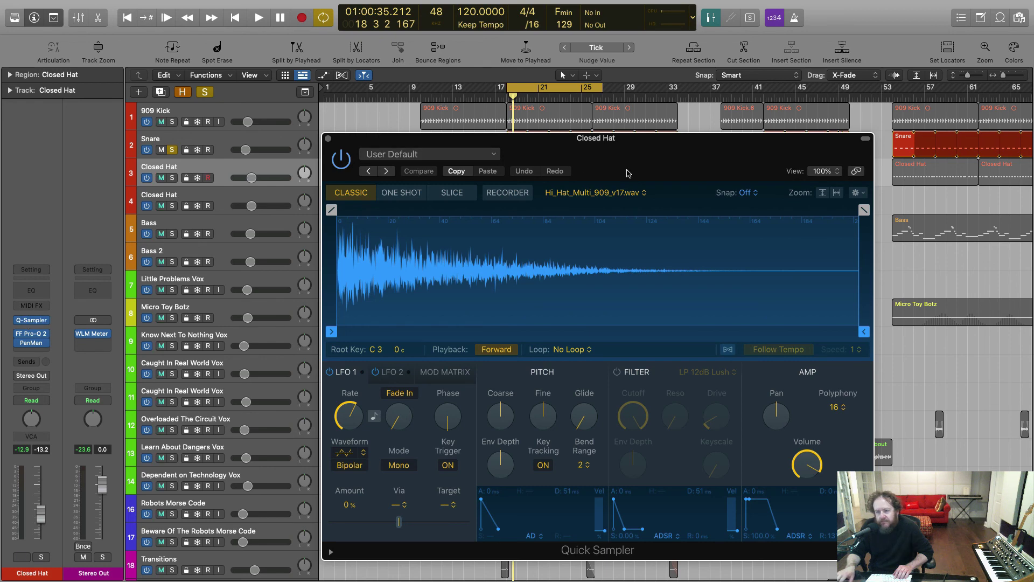
pyautogui.click(328, 138)
# Review the first Closed Hat's PanMan auto-panner, then select the second Closed Hat track.
pyautogui.click(33, 343)
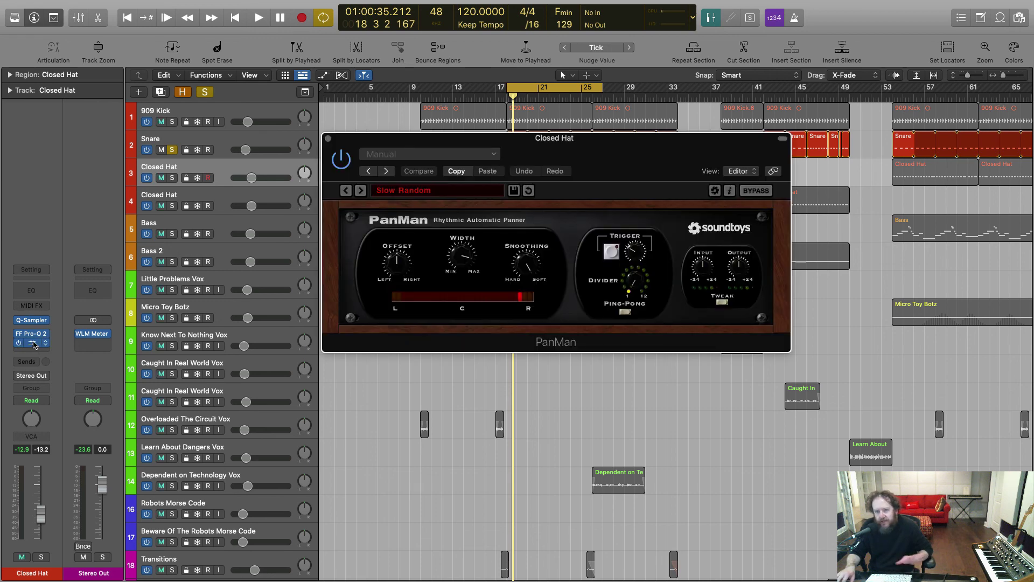
pyautogui.click(327, 138)
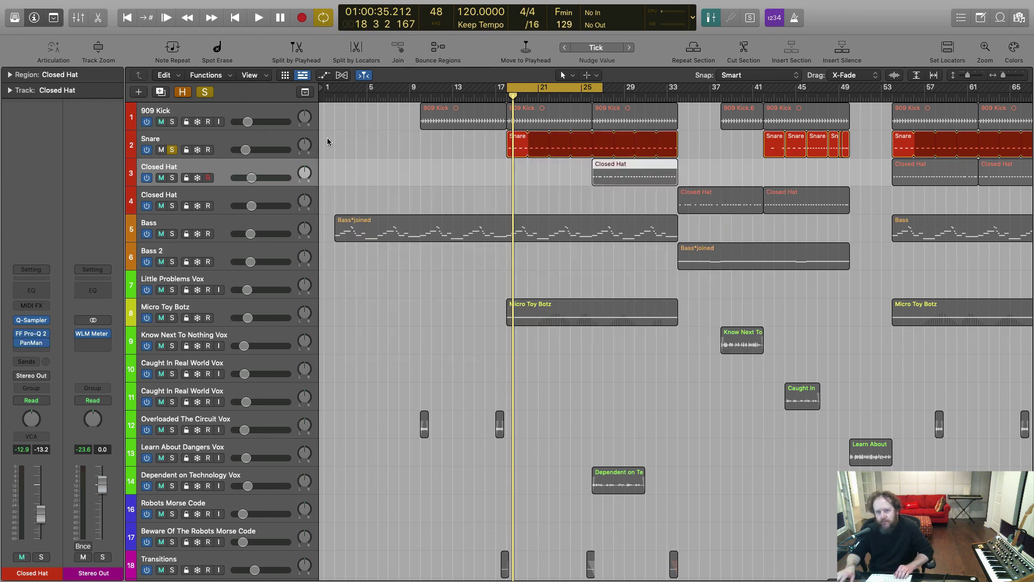
pyautogui.click(205, 199)
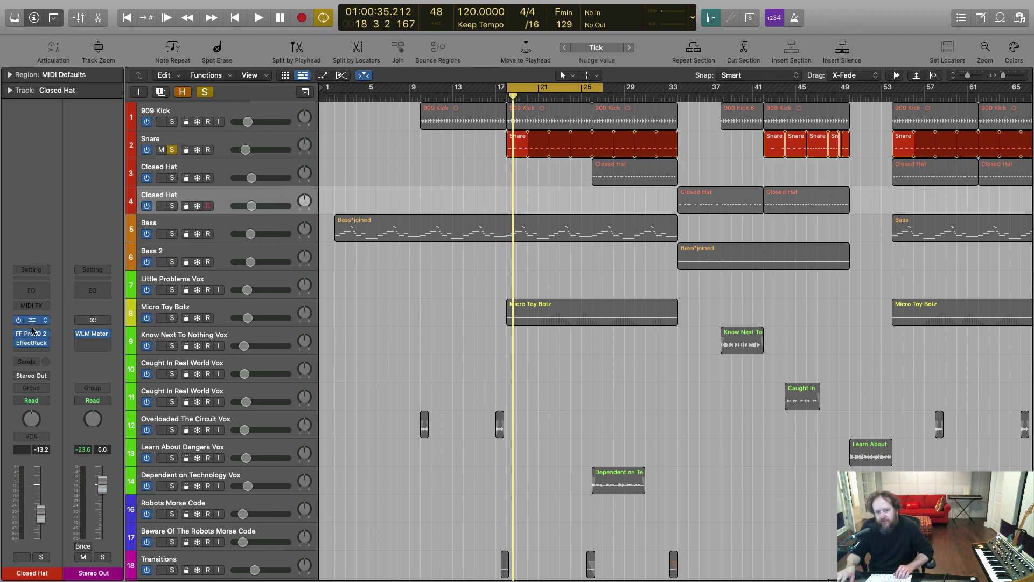
# Inspect the Soundtoys Effect Rack, solo the second Closed Hat, and loop-play bars 33–41.
pyautogui.click(31, 344)
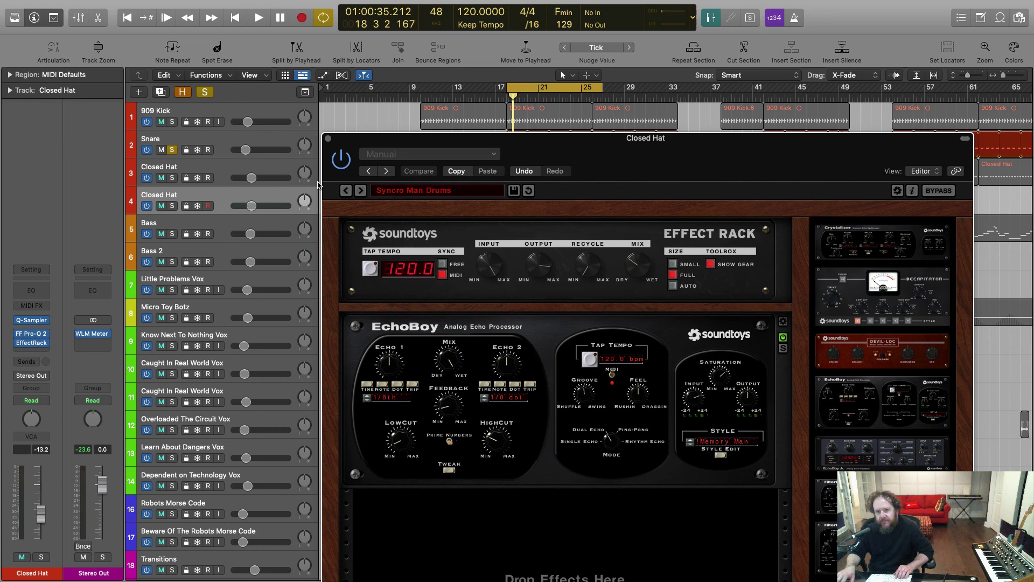
pyautogui.click(328, 139)
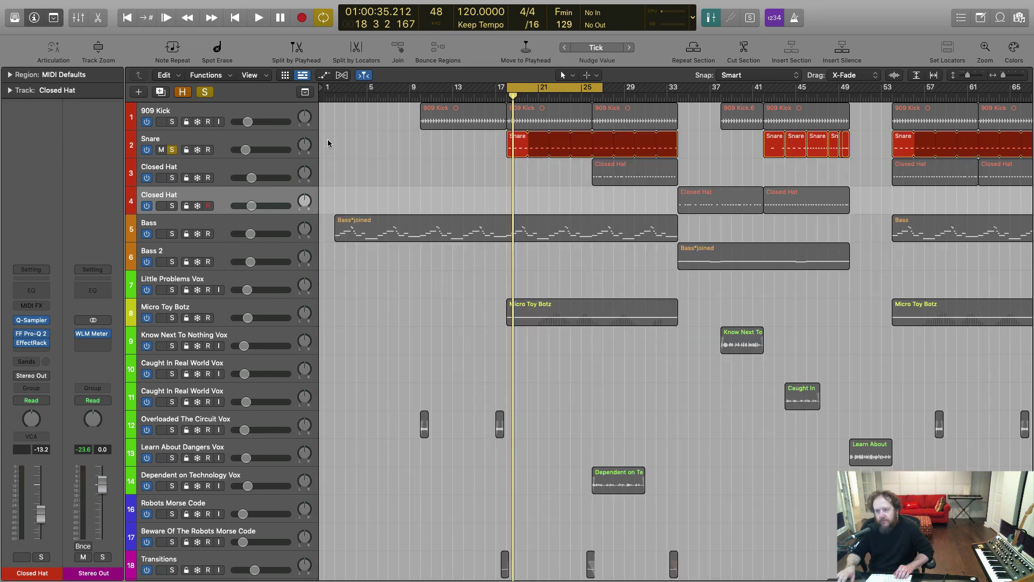
pyautogui.moveTo(522, 89); pyautogui.dragTo(606, 89)
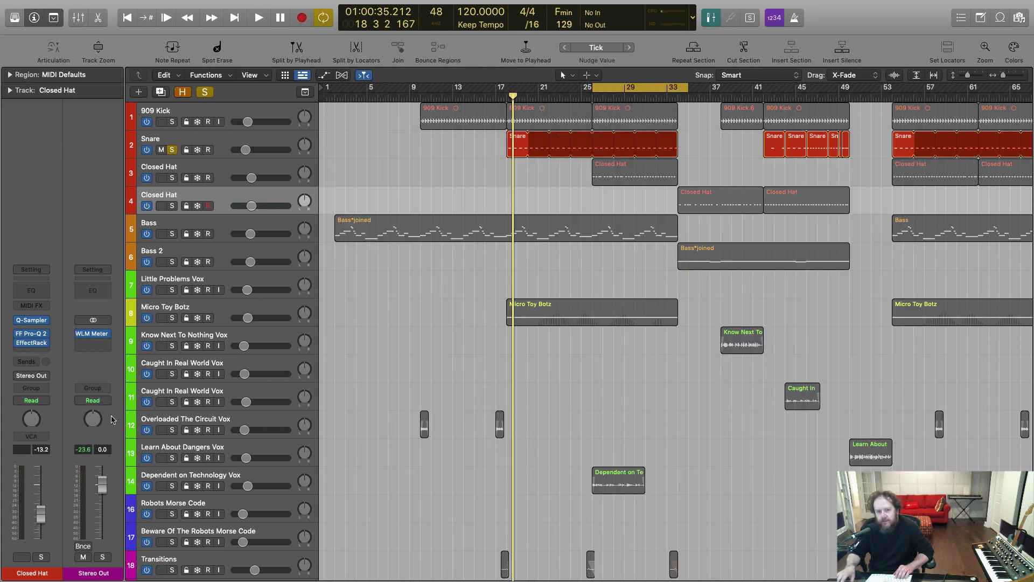
pyautogui.click(172, 207)
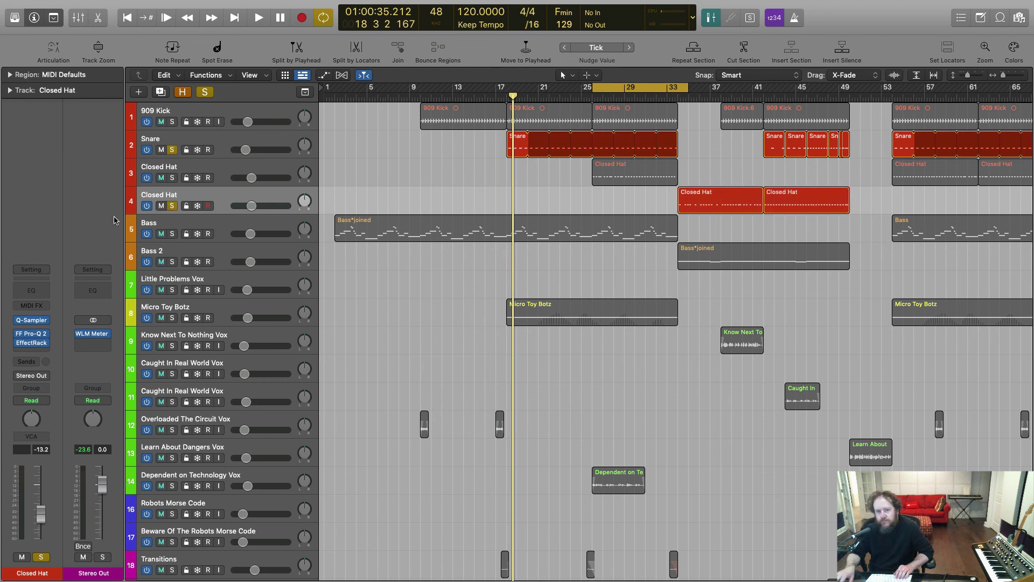
pyautogui.moveTo(610, 88); pyautogui.dragTo(697, 88)
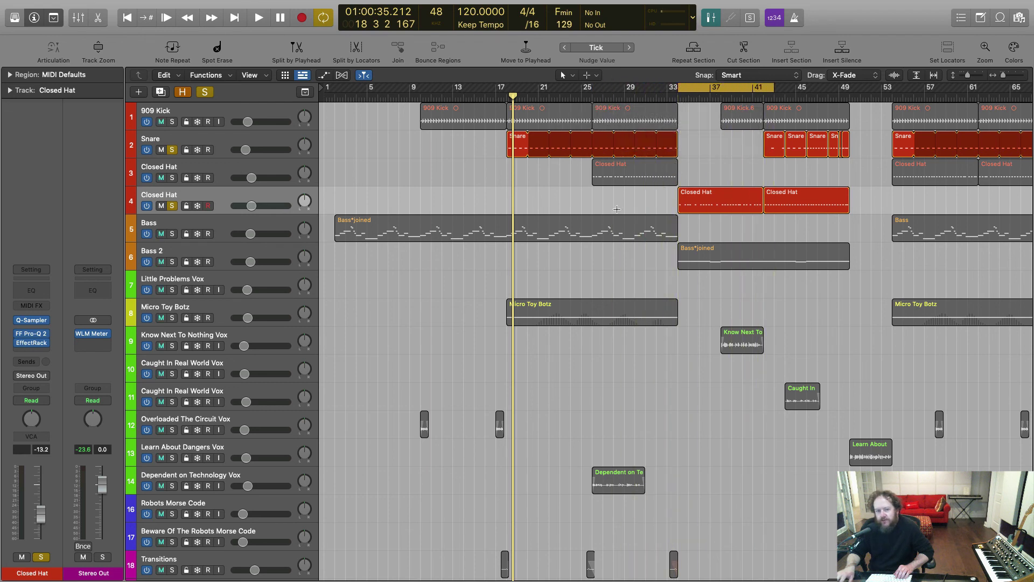
pyautogui.press('space')
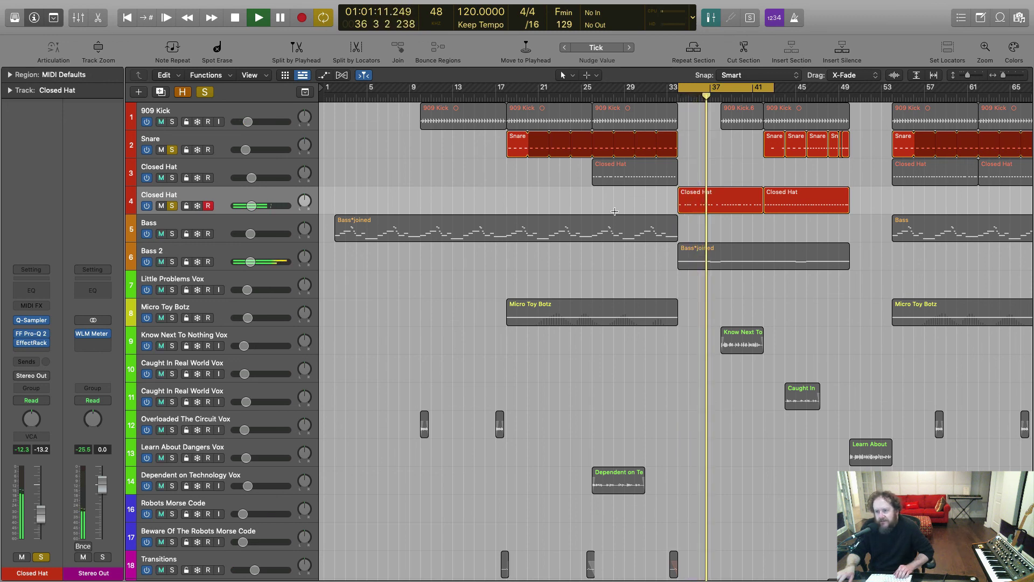
# Turn off looping and solo the 909 Kick and first Closed Hat tracks.
pyautogui.click(699, 89)
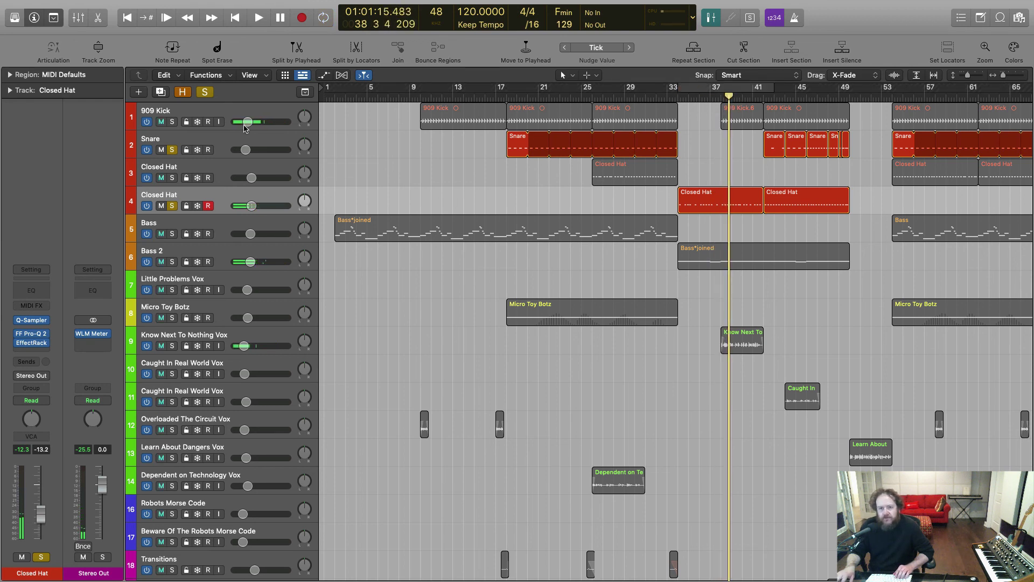
pyautogui.click(171, 123)
pyautogui.click(173, 178)
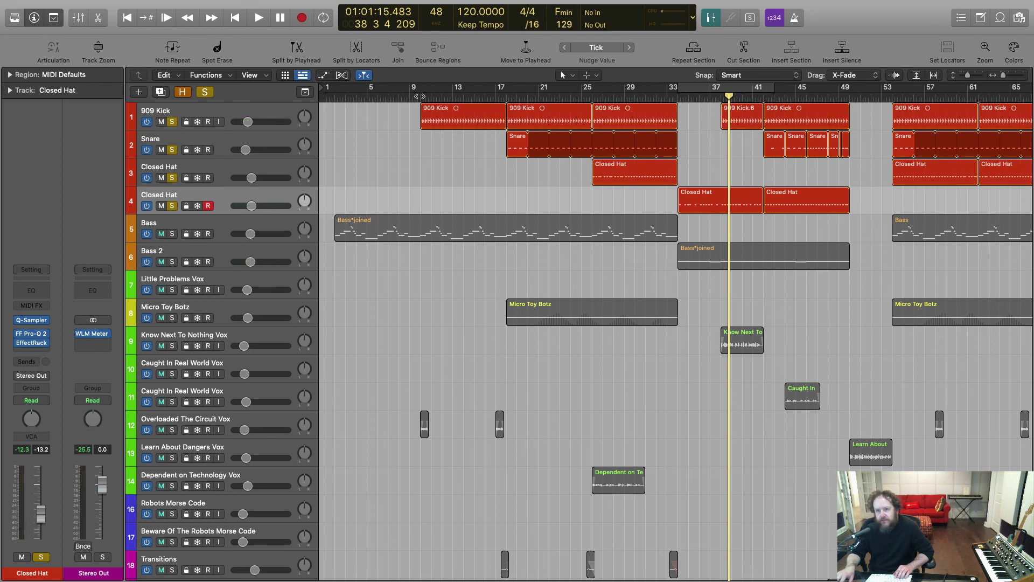
# Set the cycle range to bars 17–35, play from bar 17, then stop around bar 30.
pyautogui.click(420, 95)
pyautogui.moveTo(419, 96); pyautogui.dragTo(614, 98)
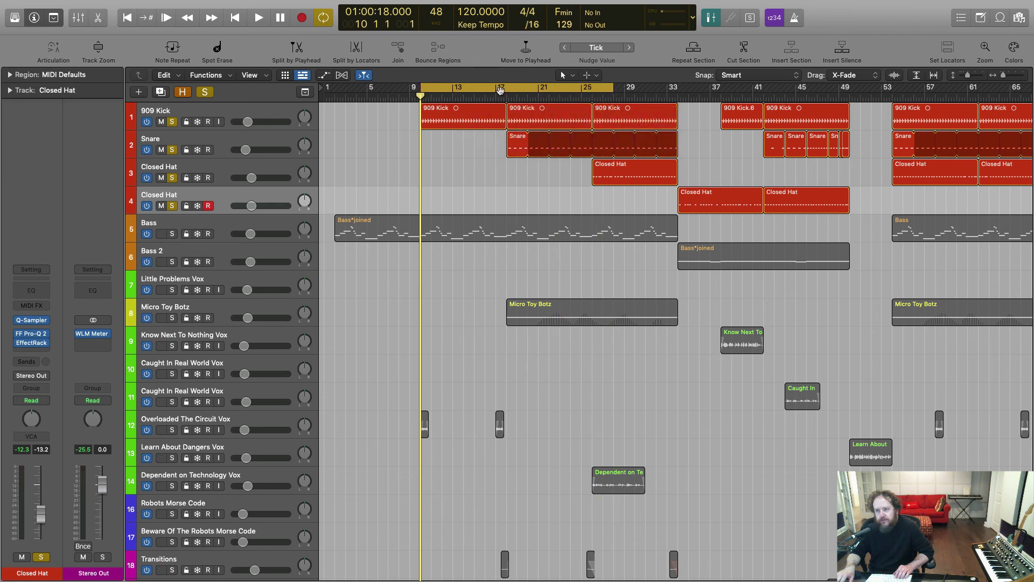
pyautogui.moveTo(511, 92); pyautogui.dragTo(590, 96)
pyautogui.press('space')
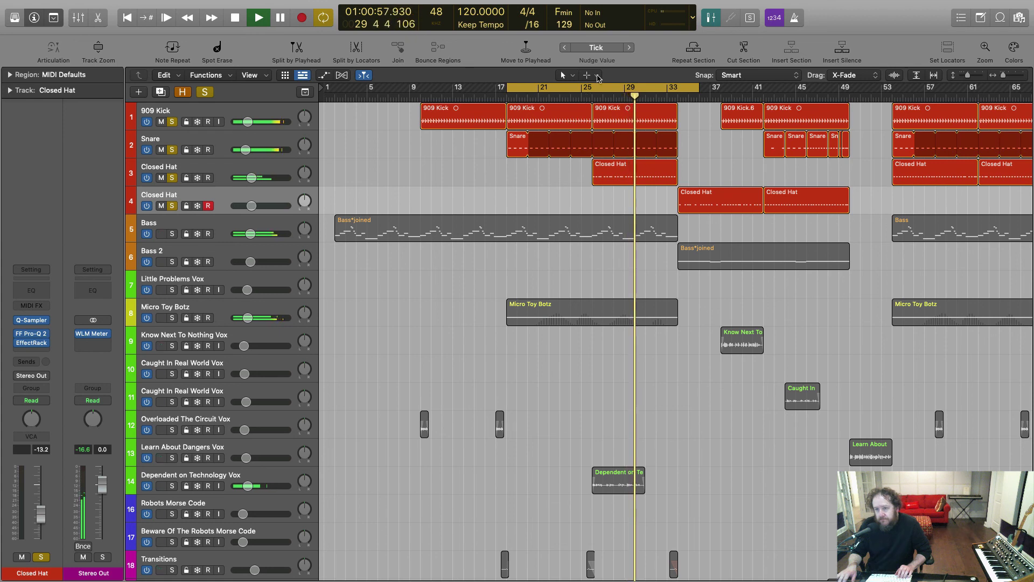
pyautogui.press('space')
# Turn off the bar 17–33 loop and unsolo the second Closed Hat, 909 Kick, Snare and first Closed Hat.
pyautogui.click(546, 89)
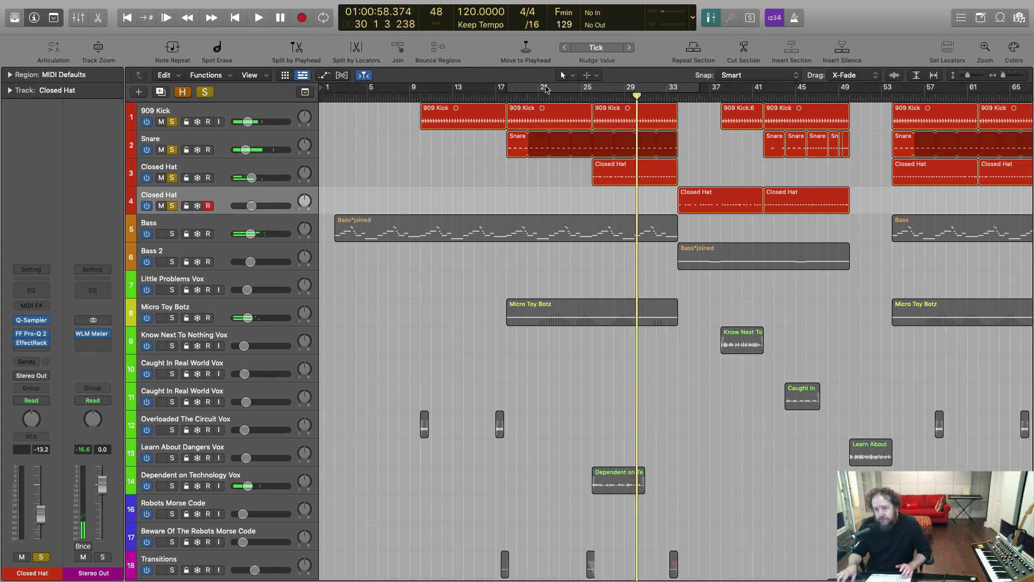
pyautogui.click(172, 205)
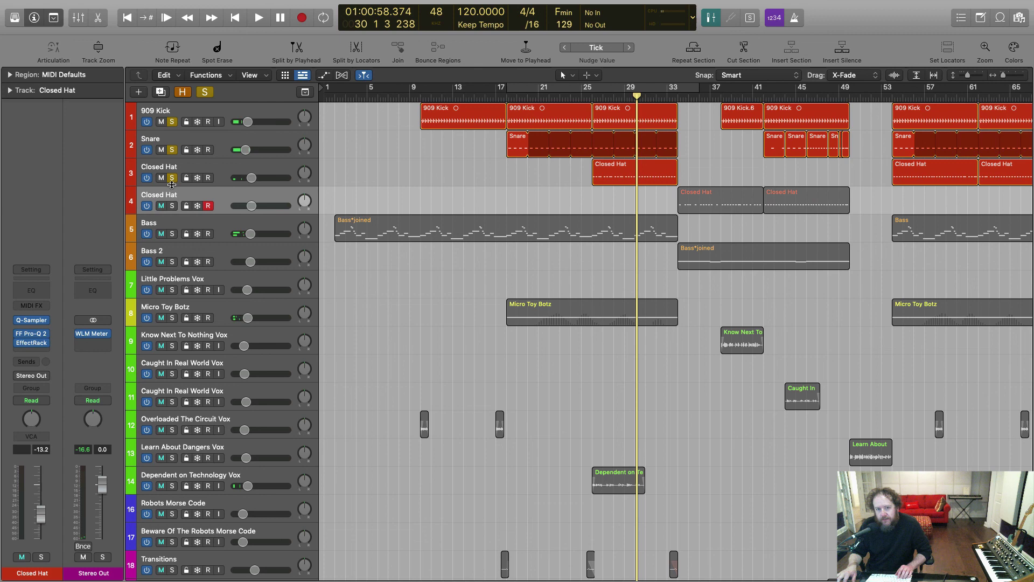
pyautogui.click(171, 121)
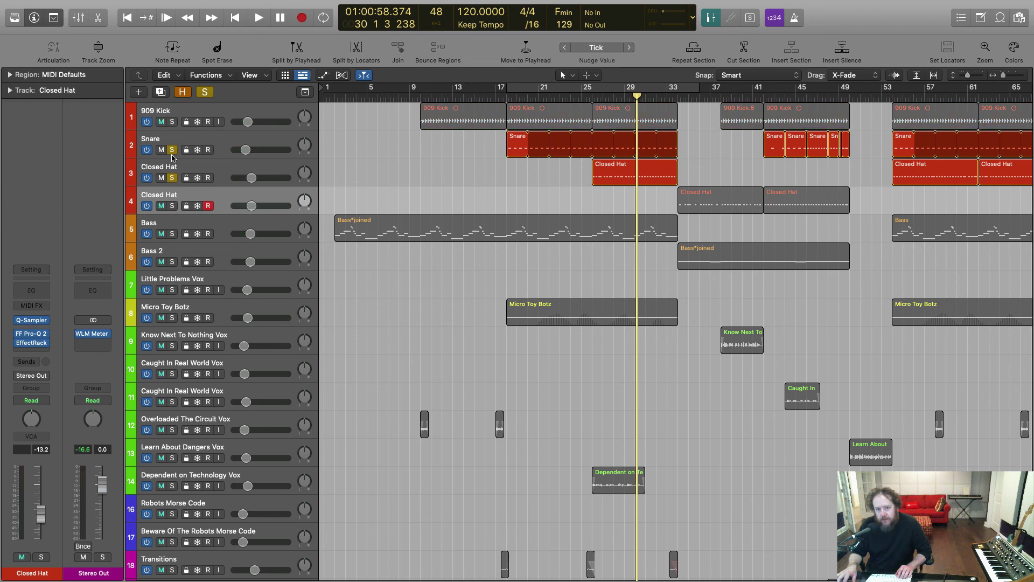
pyautogui.click(173, 157)
pyautogui.click(172, 151)
pyautogui.click(173, 180)
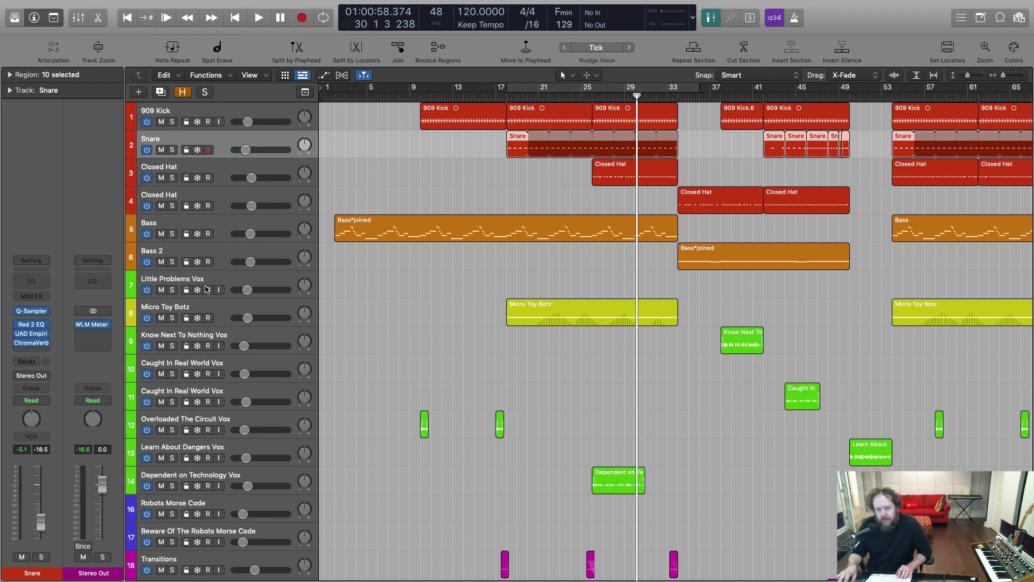
# Solo Micro Toy Botz and play it with the bars 17–33 cycle back on.
pyautogui.click(210, 313)
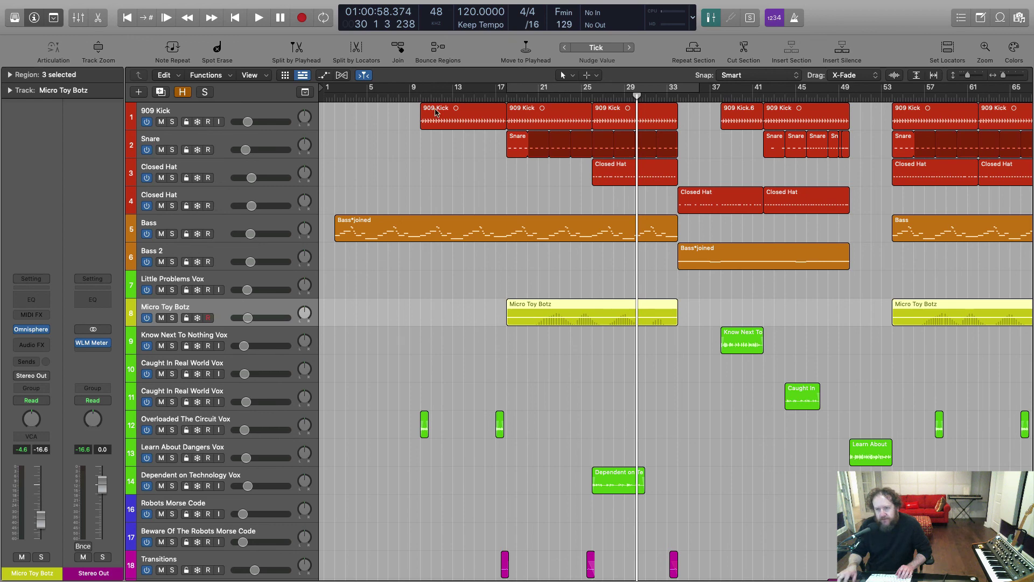
pyautogui.click(513, 89)
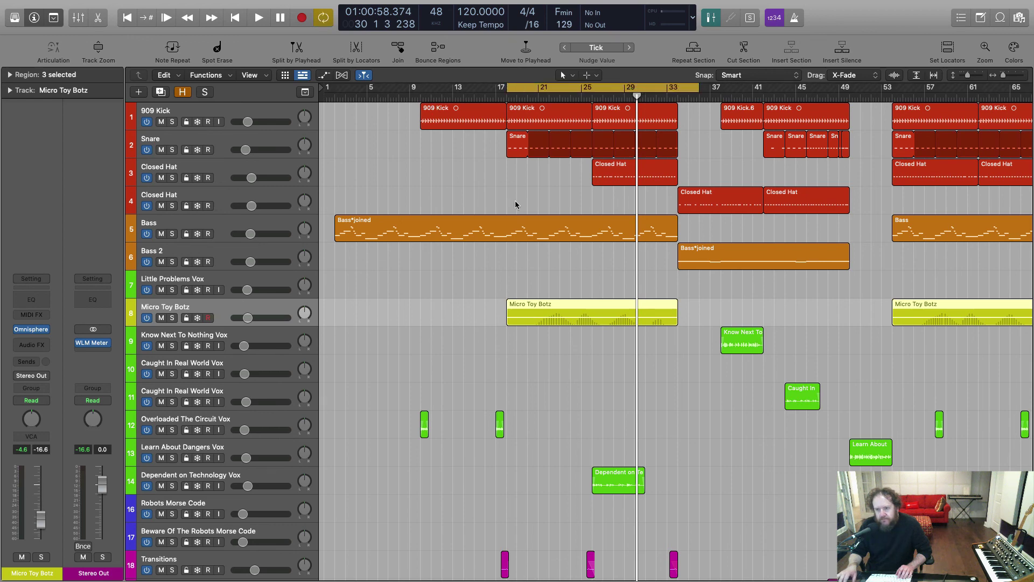
pyautogui.click(171, 318)
pyautogui.press('space')
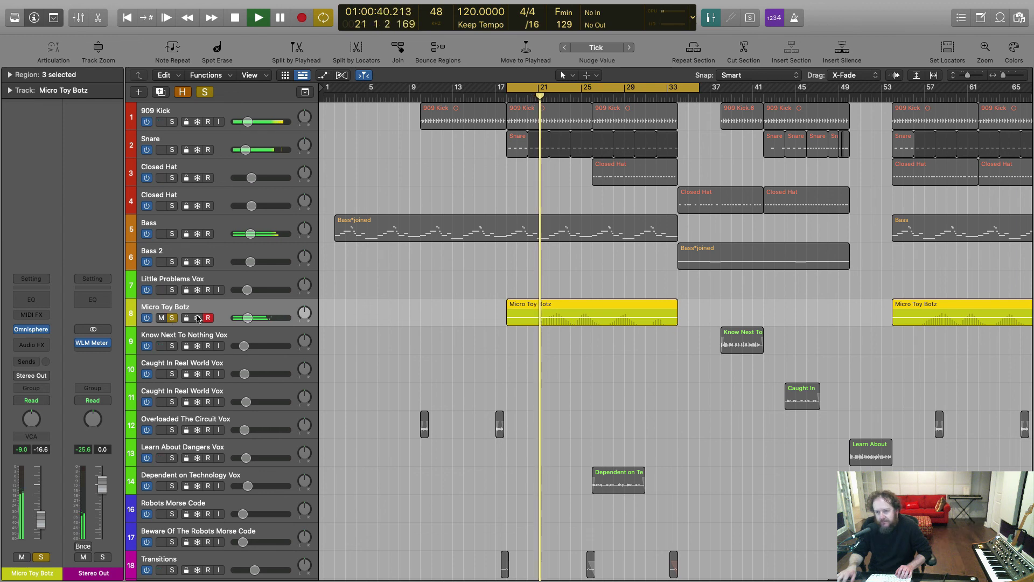
pyautogui.moveTo(35, 333)
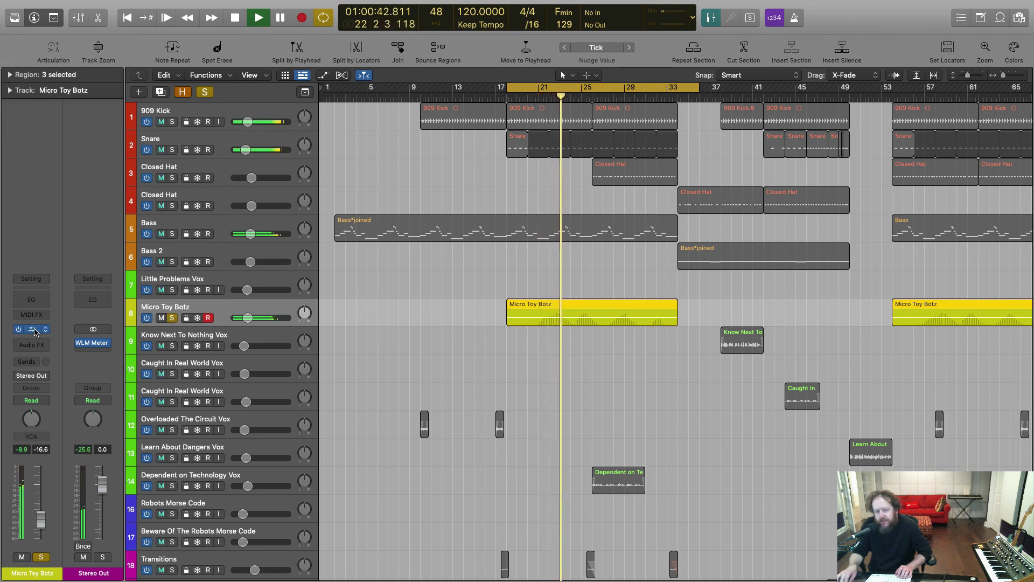
pyautogui.click(32, 329)
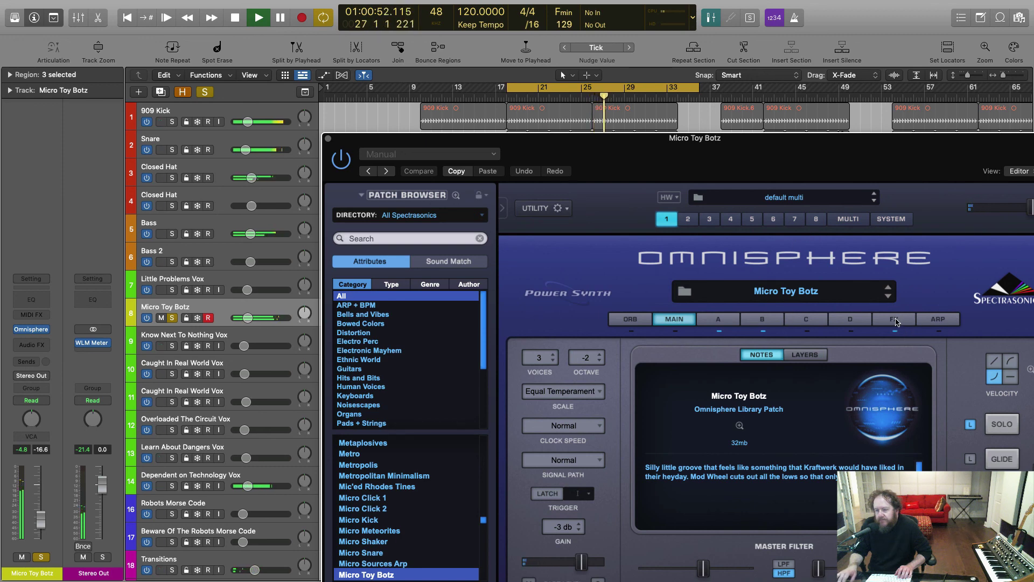
pyautogui.click(895, 321)
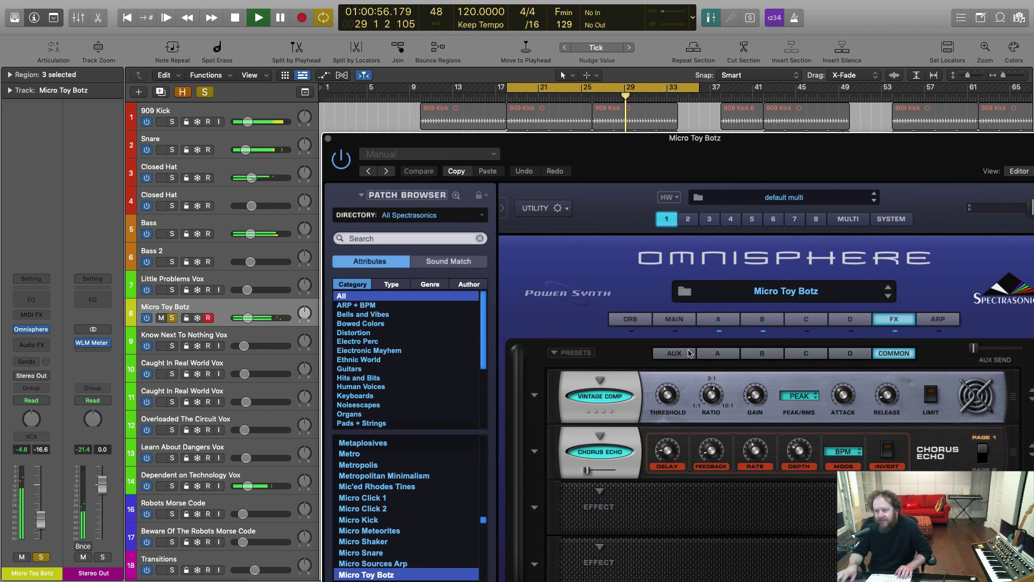
pyautogui.click(708, 354)
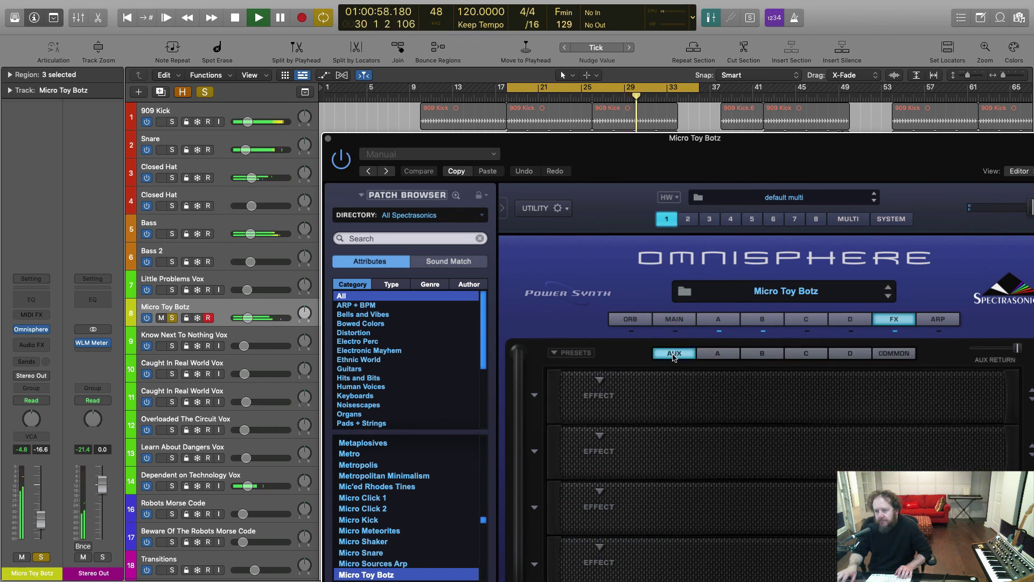
pyautogui.click(757, 354)
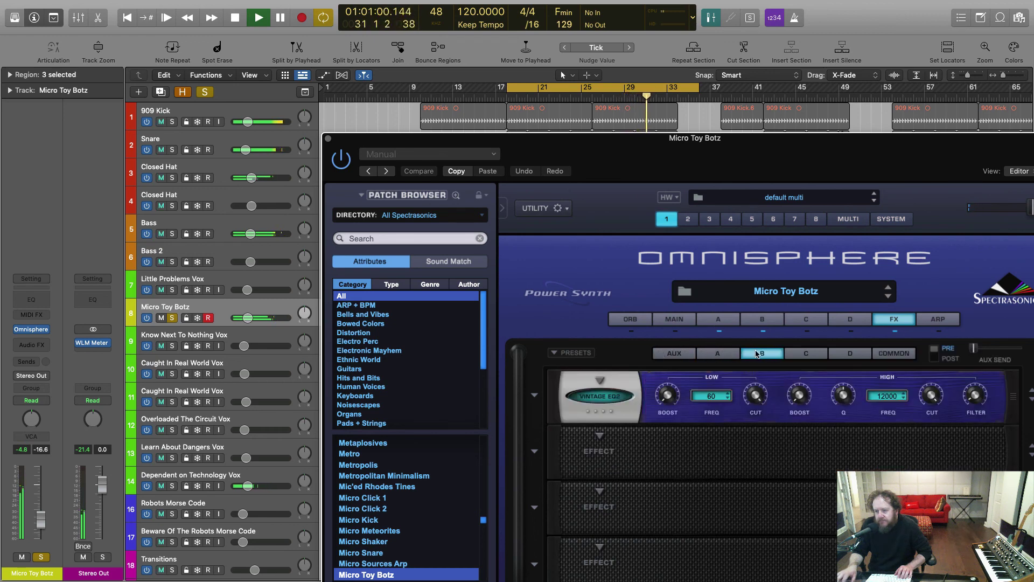
pyautogui.click(804, 354)
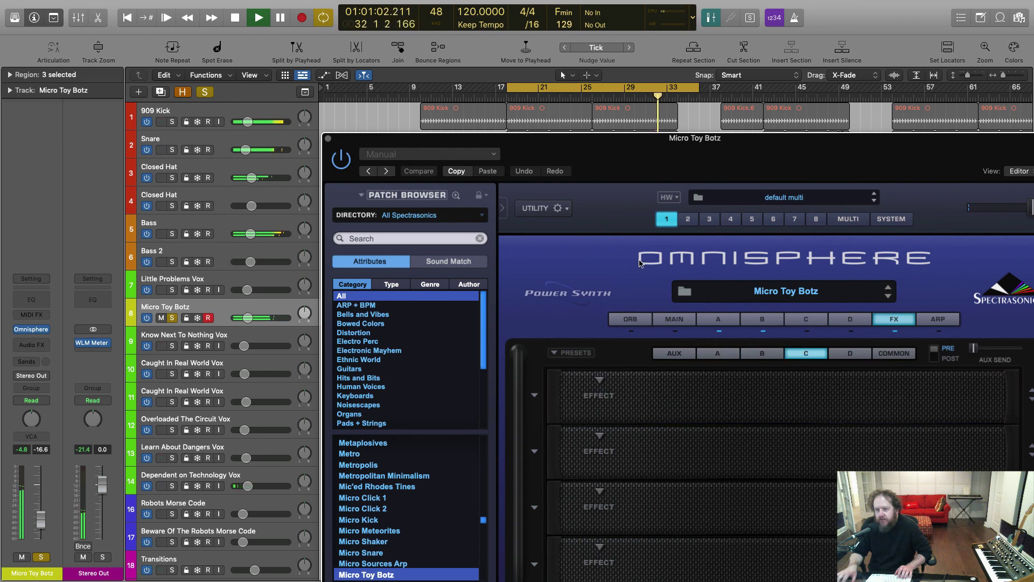
pyautogui.click(329, 141)
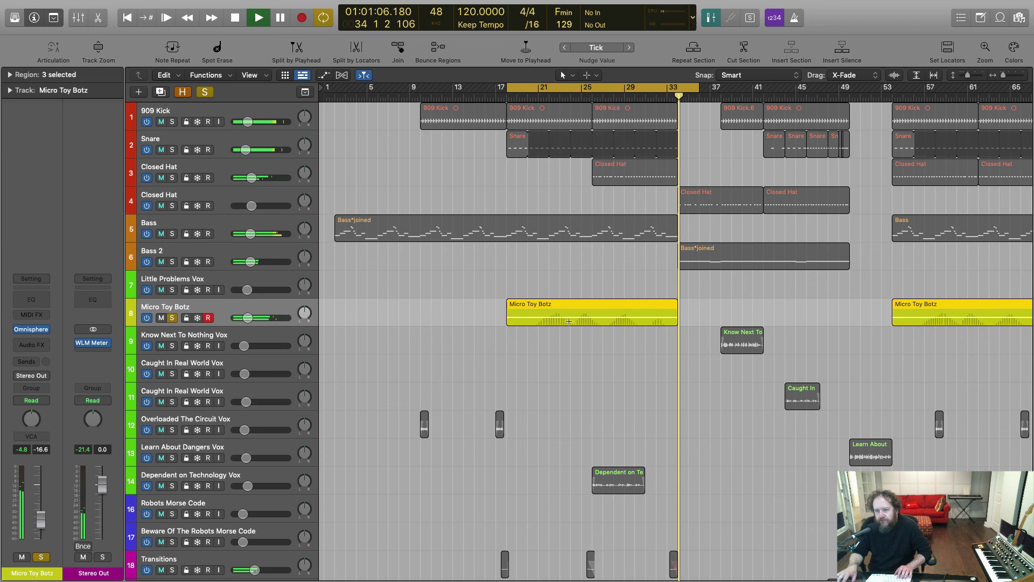
# Stop playback, unsolo Micro Toy Botz, and play the full mix from about bar 17.
pyautogui.press('space')
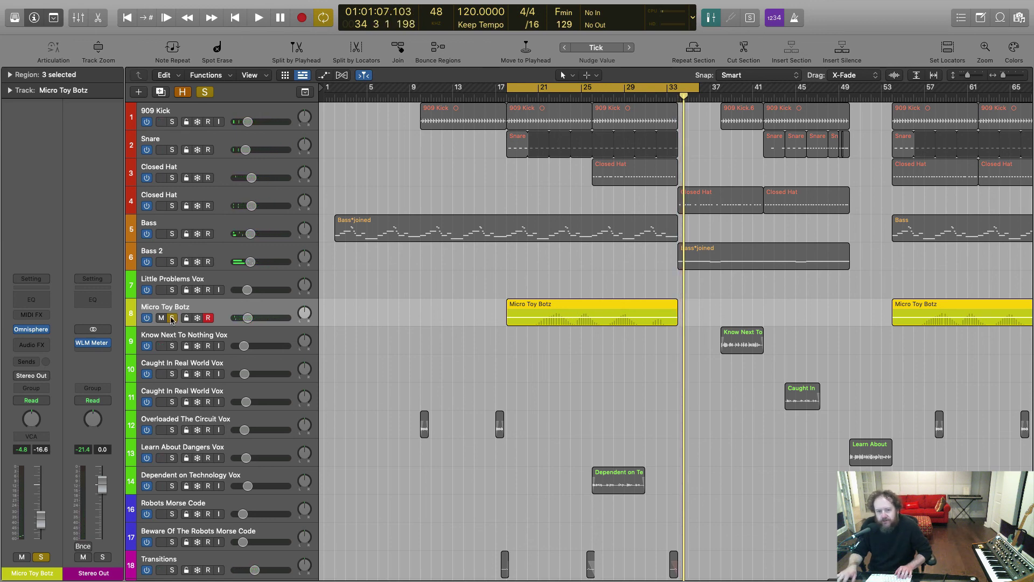
pyautogui.click(171, 318)
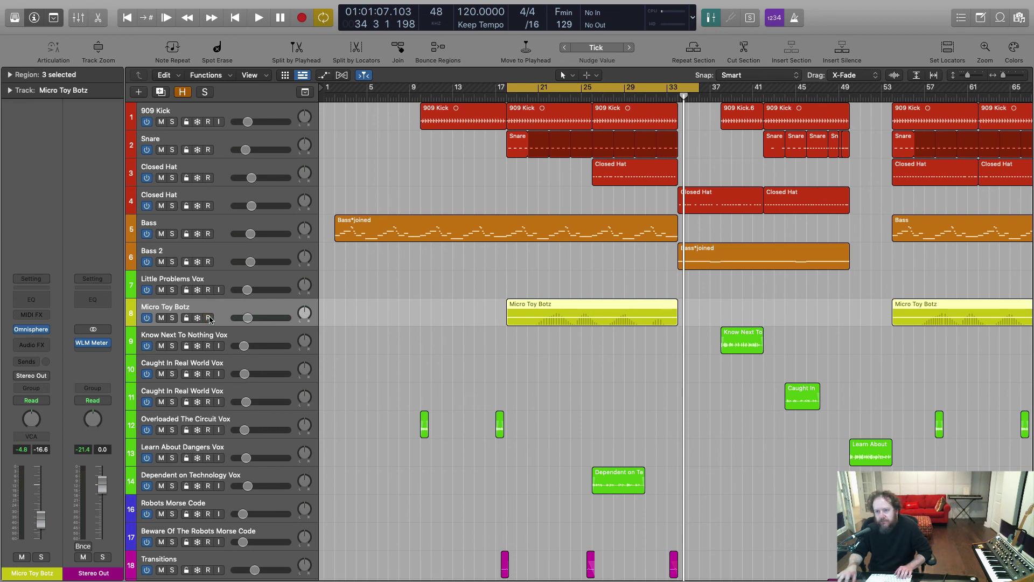
pyautogui.click(502, 86)
pyautogui.press('space')
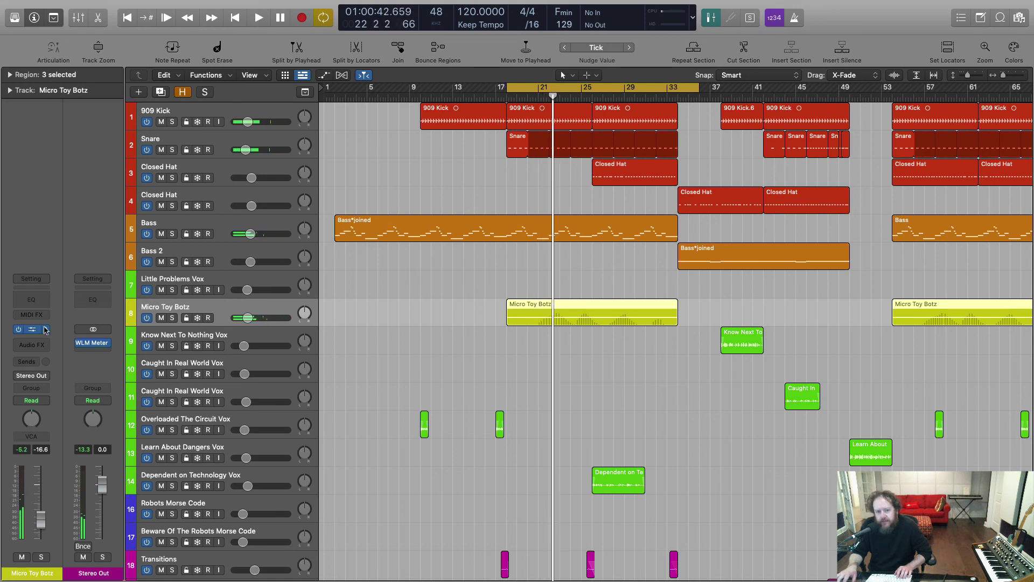
pyautogui.scroll(-4, 165, 342)
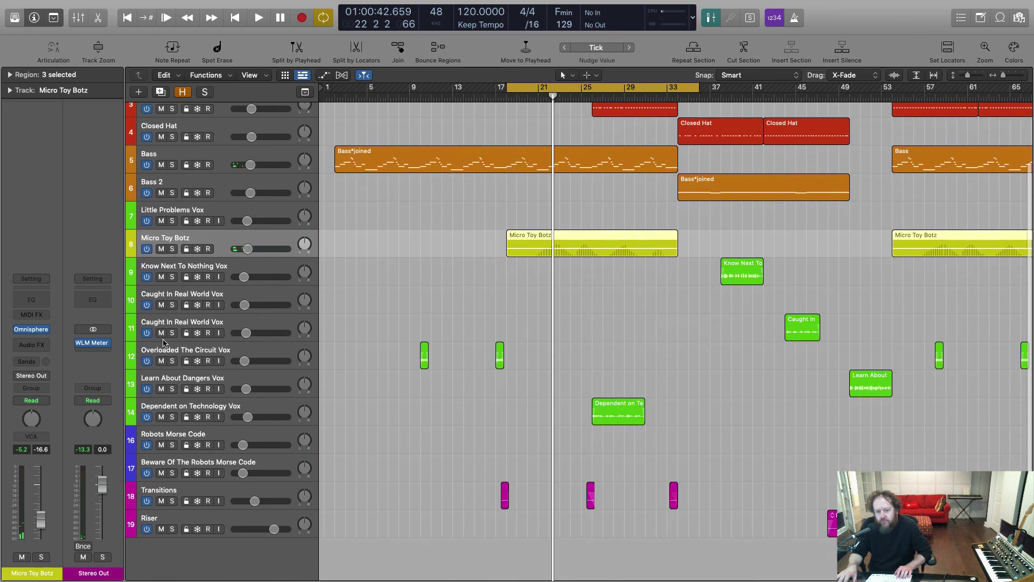
pyautogui.scroll(4, 164, 343)
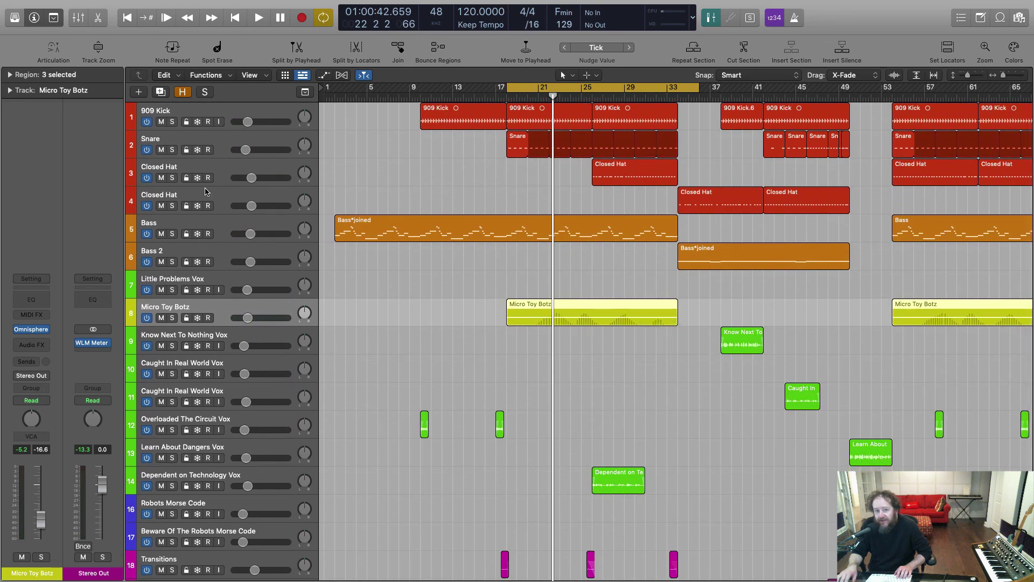
# Turn the loop off while selecting the Little Problems, Caught In Real World and Know Next To Nothing Vox tracks.
pyautogui.click(249, 284)
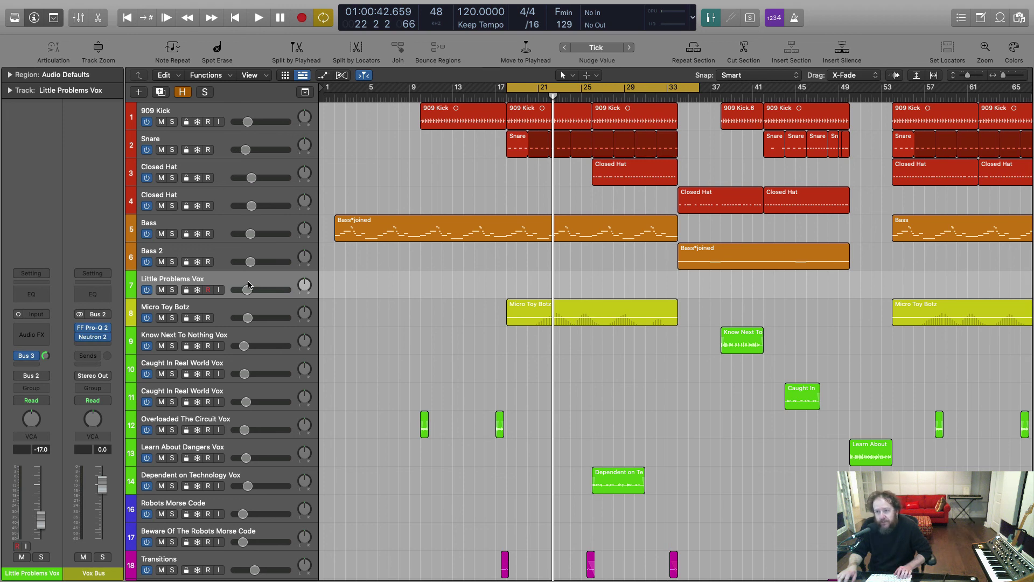
pyautogui.click(533, 89)
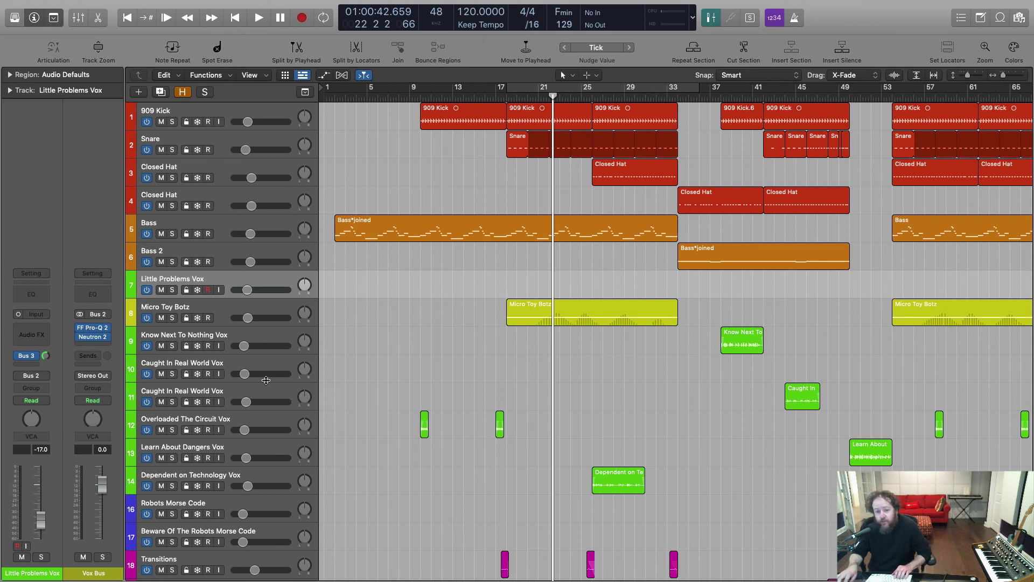
pyautogui.click(257, 364)
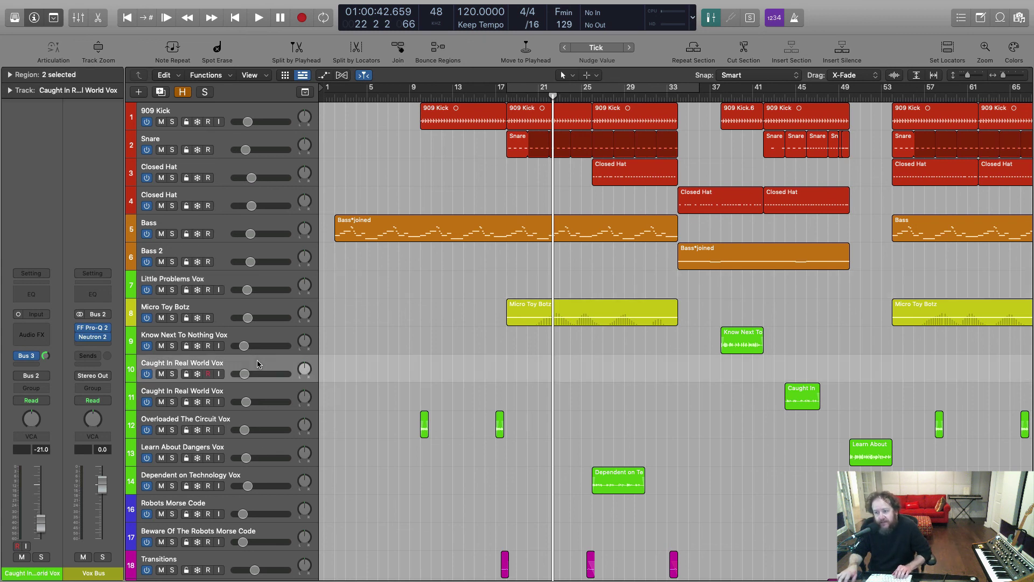
pyautogui.click(249, 337)
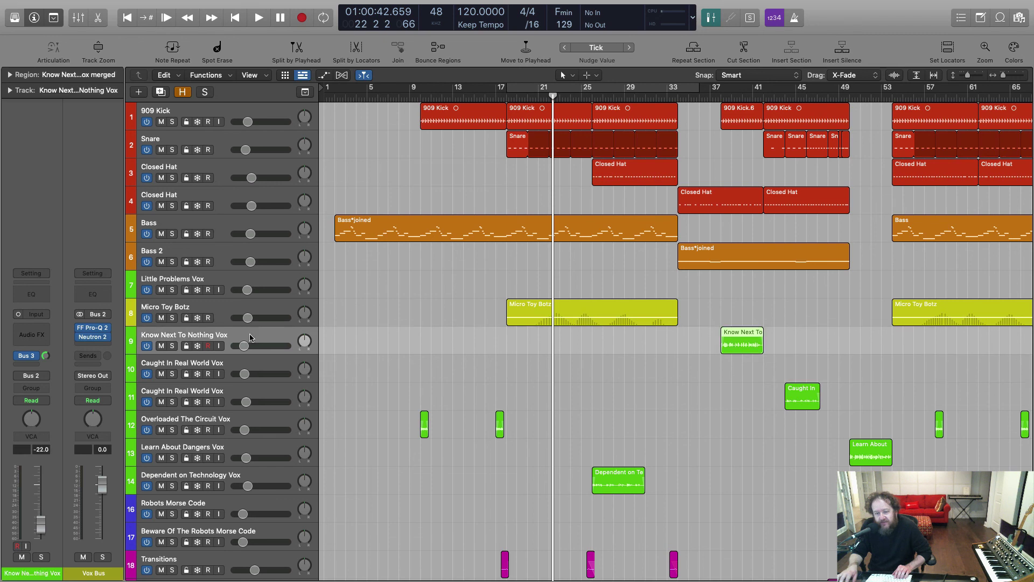
# Select Overloaded The Circuit Vox, zoom in on its samples, then zoom out to bars 5–41.
pyautogui.click(260, 425)
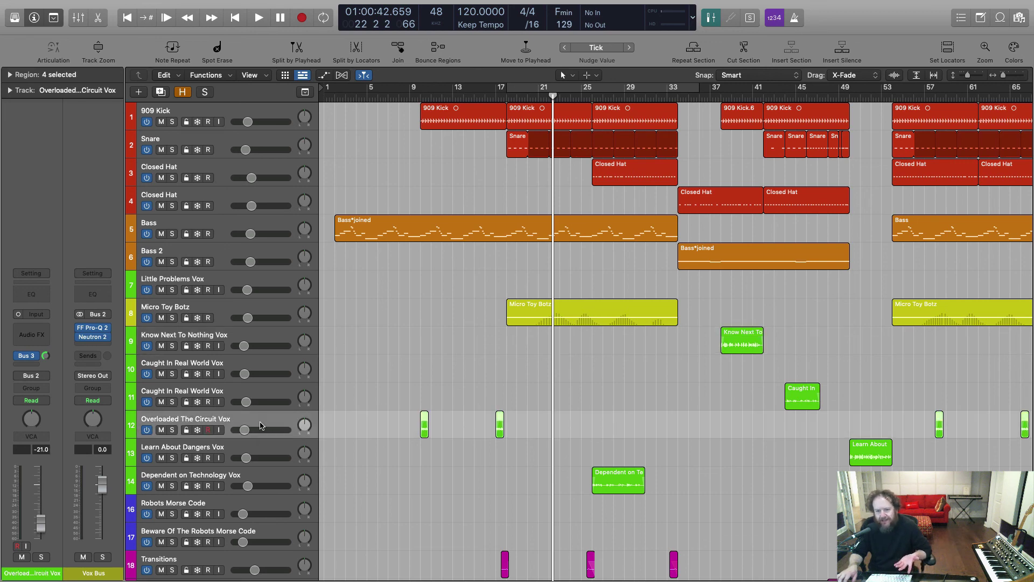
pyautogui.press('z')
pyautogui.press('super+Left')
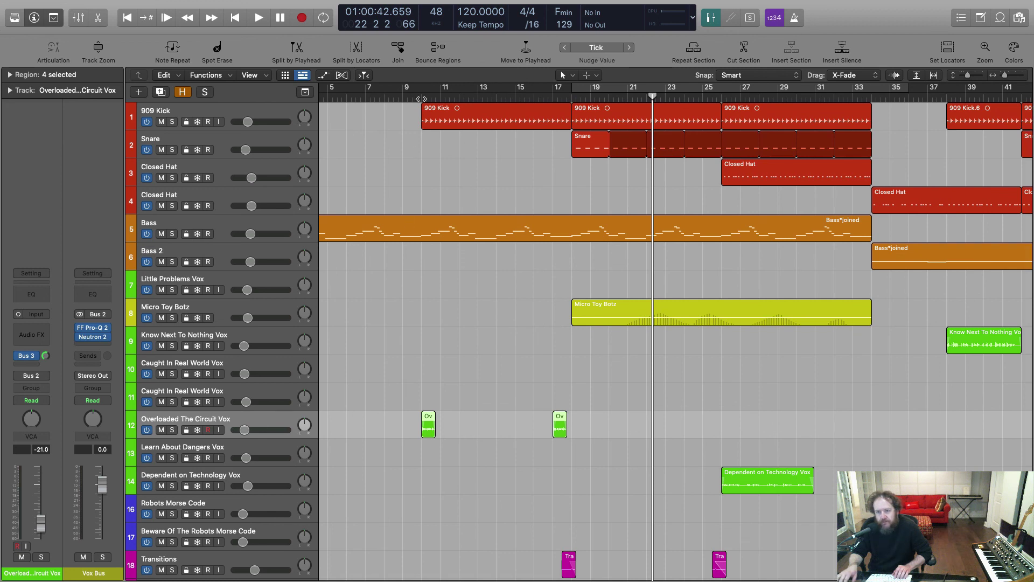
# Solo Overloaded The Circuit Vox and play it from bar 10, stopping just past bar 11.
pyautogui.click(421, 98)
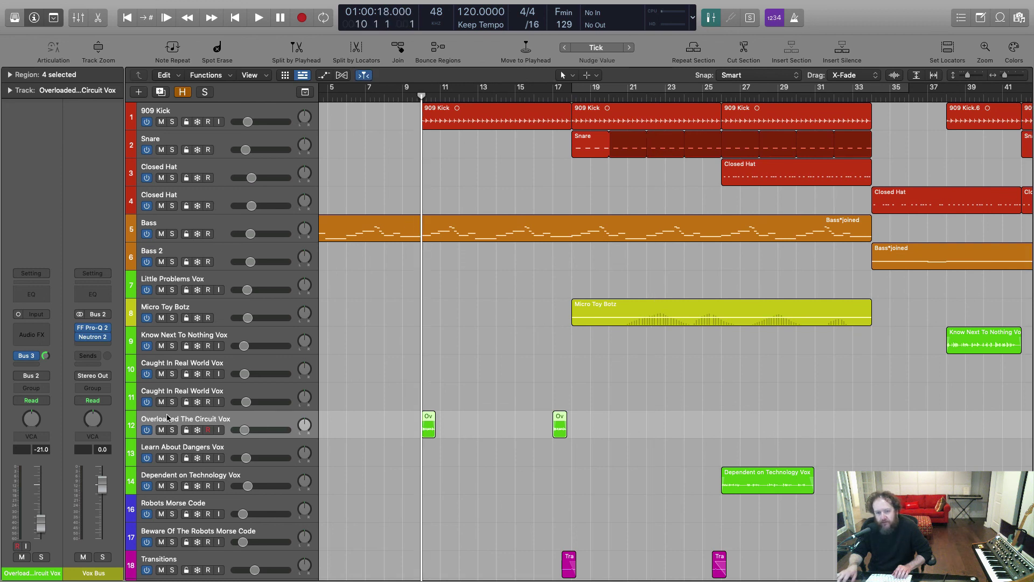
pyautogui.click(172, 430)
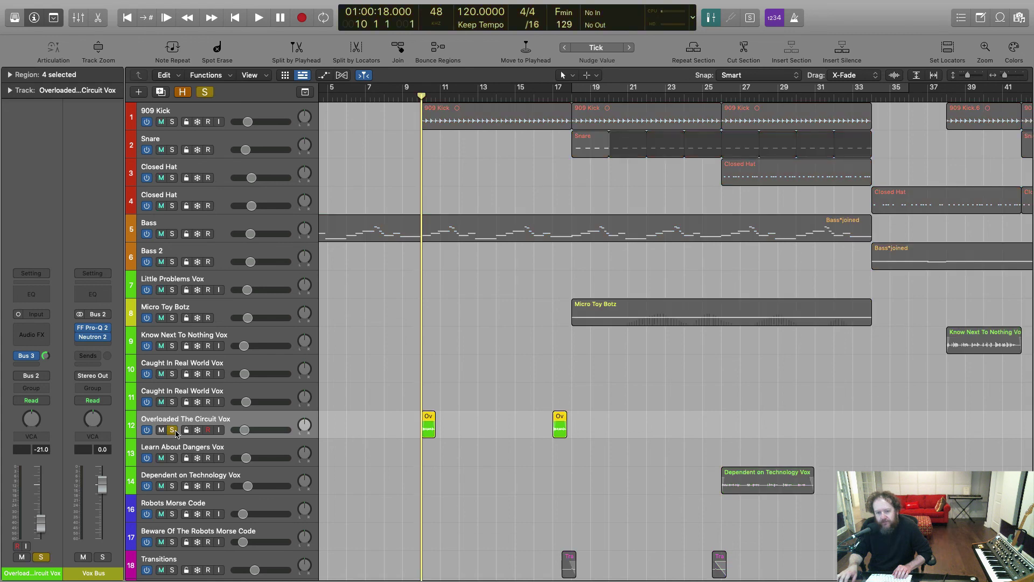
pyautogui.press('space')
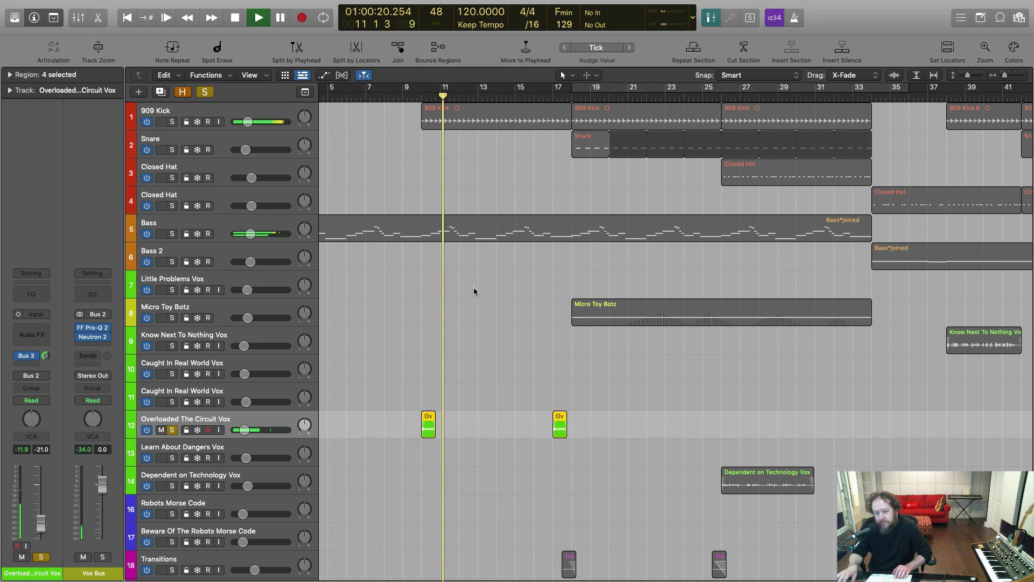
pyautogui.press('space')
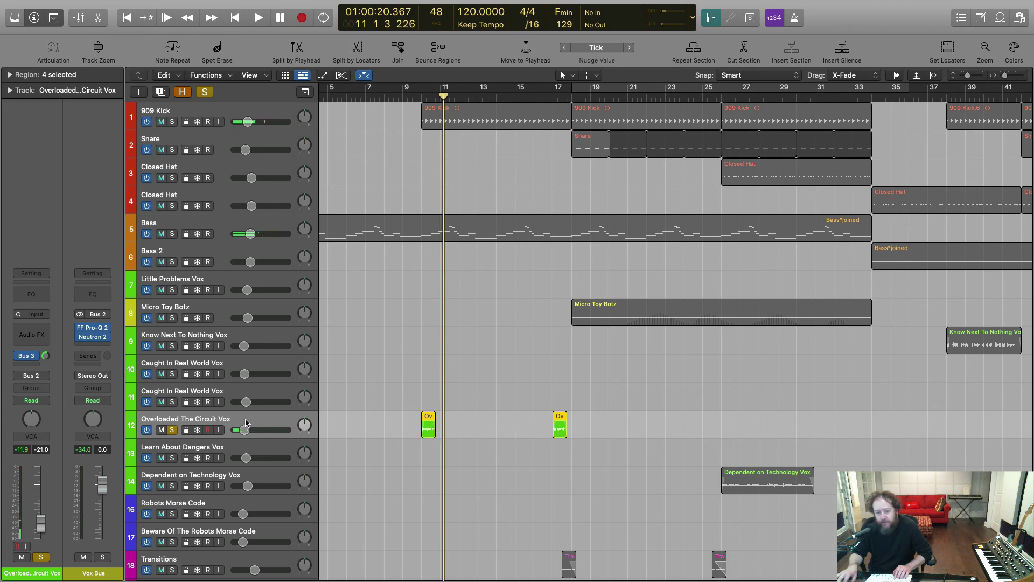
# Play the soloed Overloaded The Circuit Vox sample with the Vox Verb send's Butch Vig effect active.
pyautogui.click(29, 357)
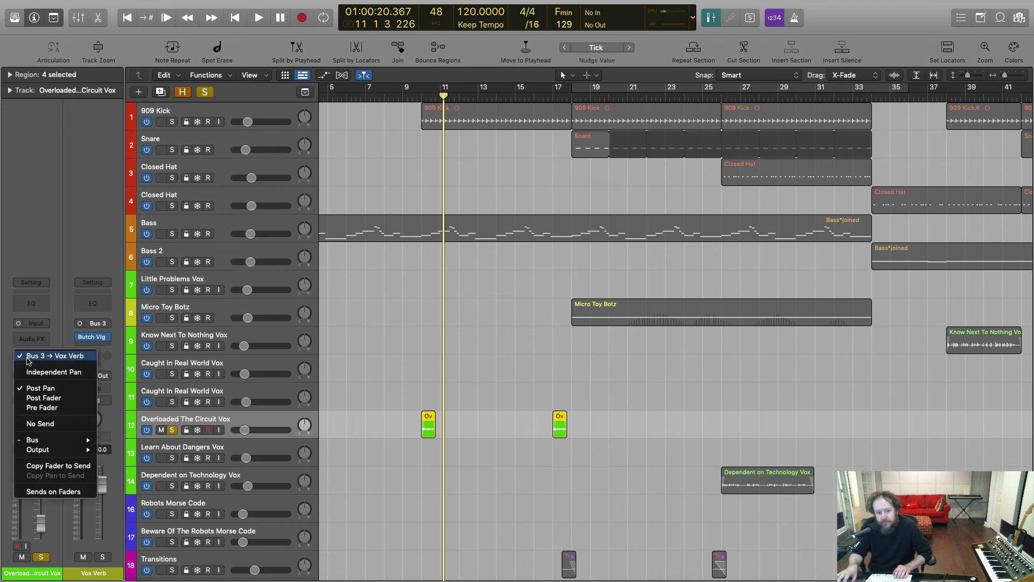
pyautogui.click(46, 248)
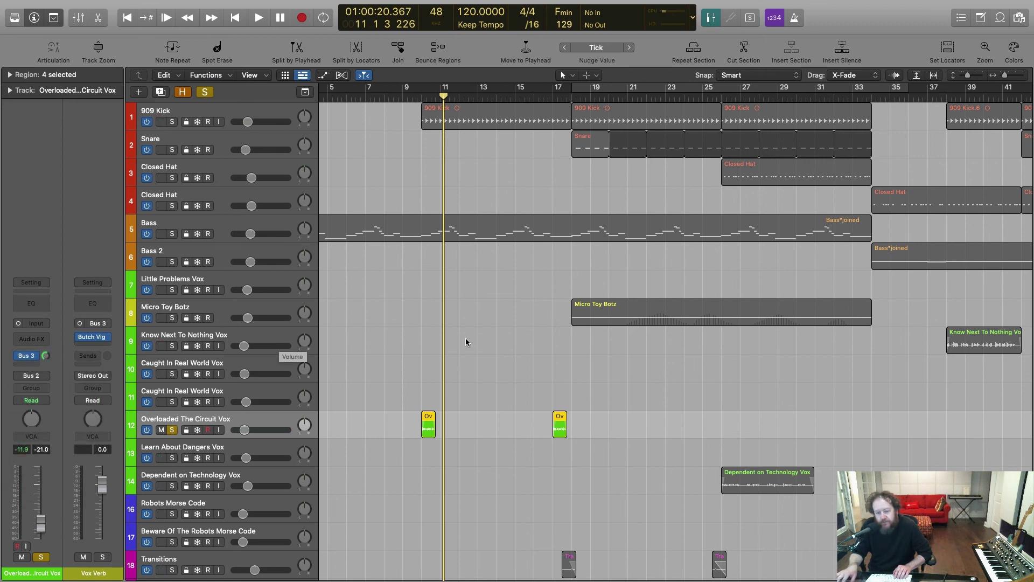
pyautogui.press('space')
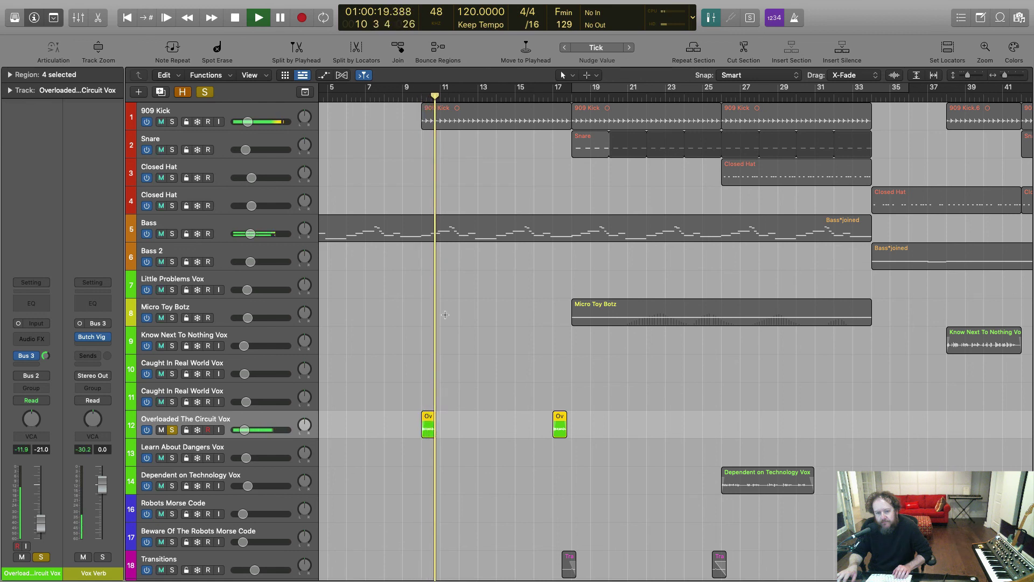
pyautogui.press('space')
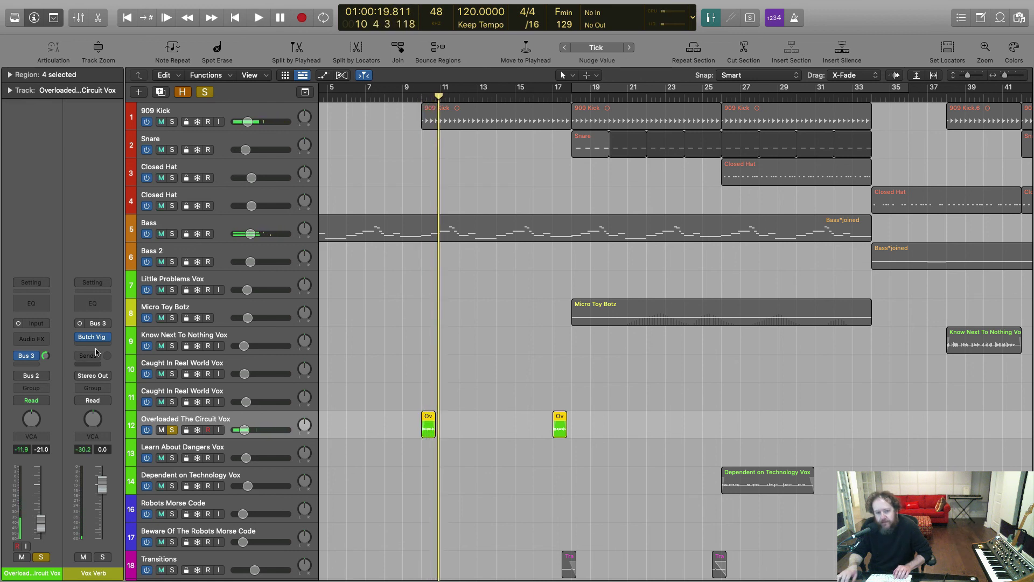
# Bypass Butch Vig on Vox Verb and replay the sample from bar 10, then zoom in horizontally.
pyautogui.moveTo(96, 342)
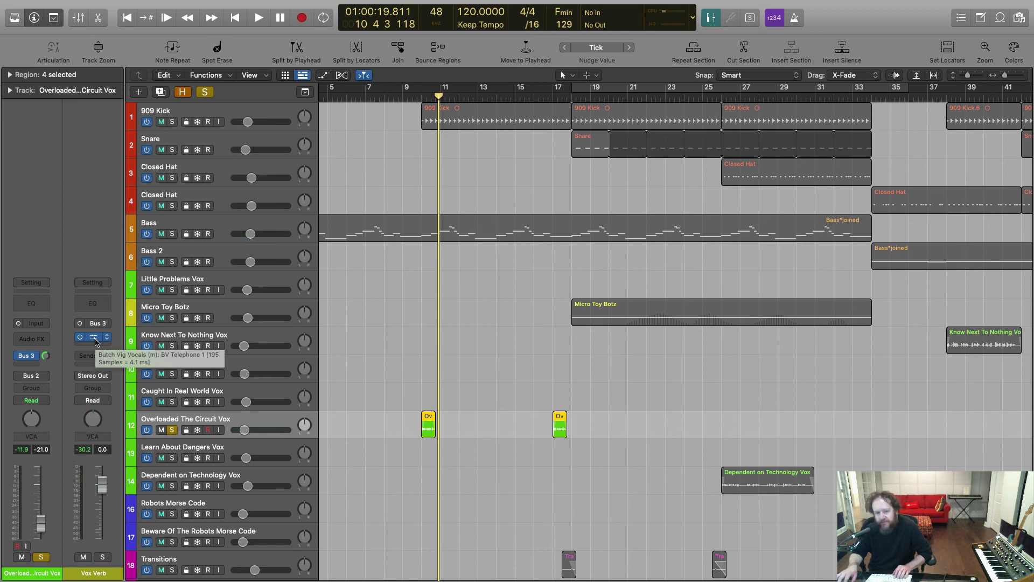
pyautogui.click(81, 338)
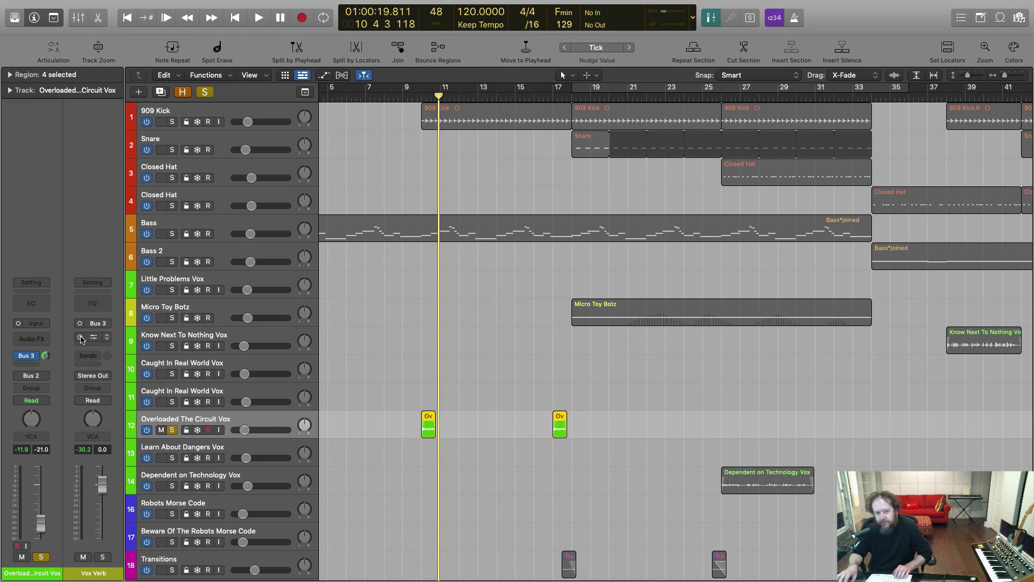
pyautogui.press('space')
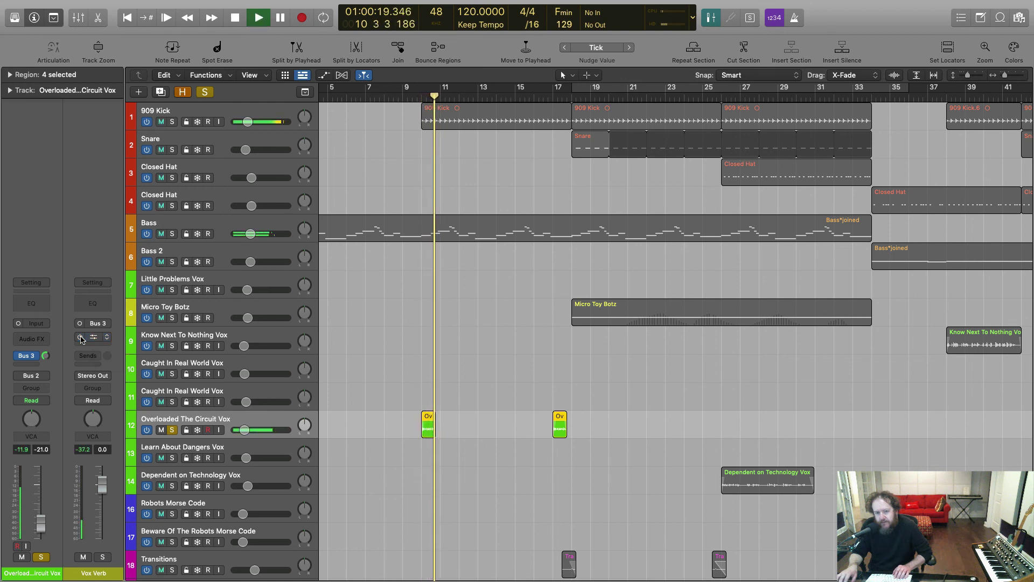
pyautogui.press('space')
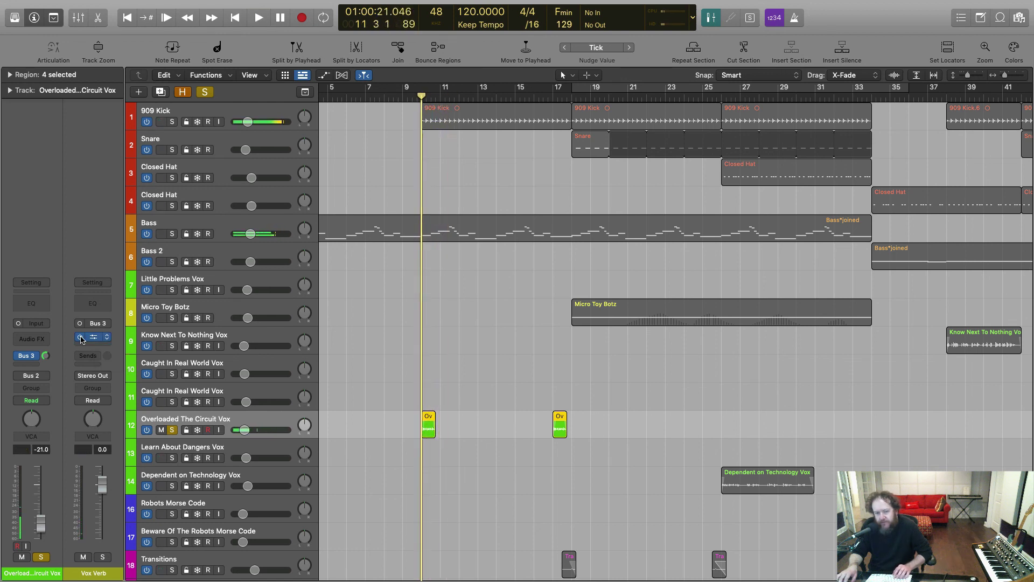
pyautogui.press('space')
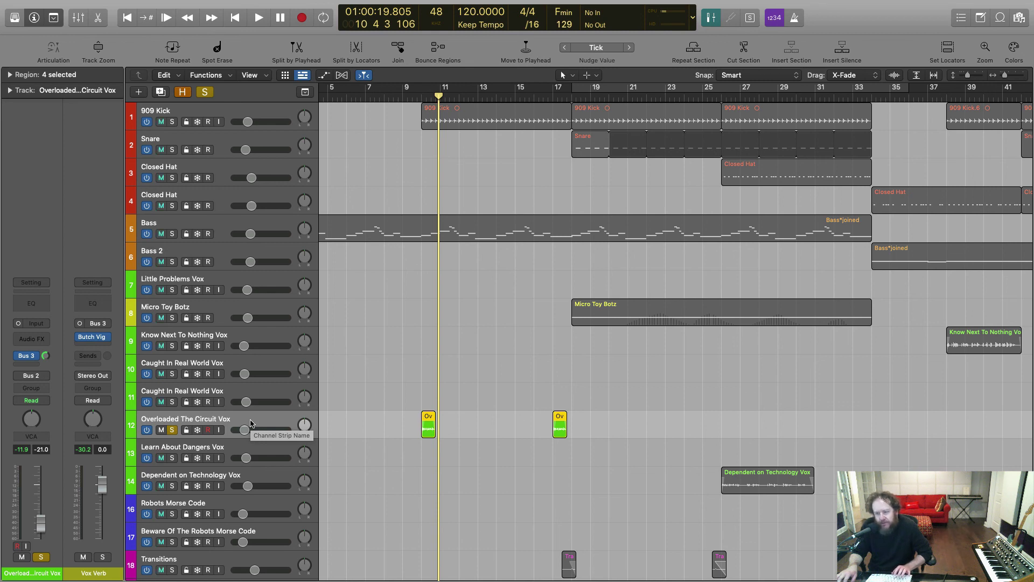
pyautogui.press('super+Right')
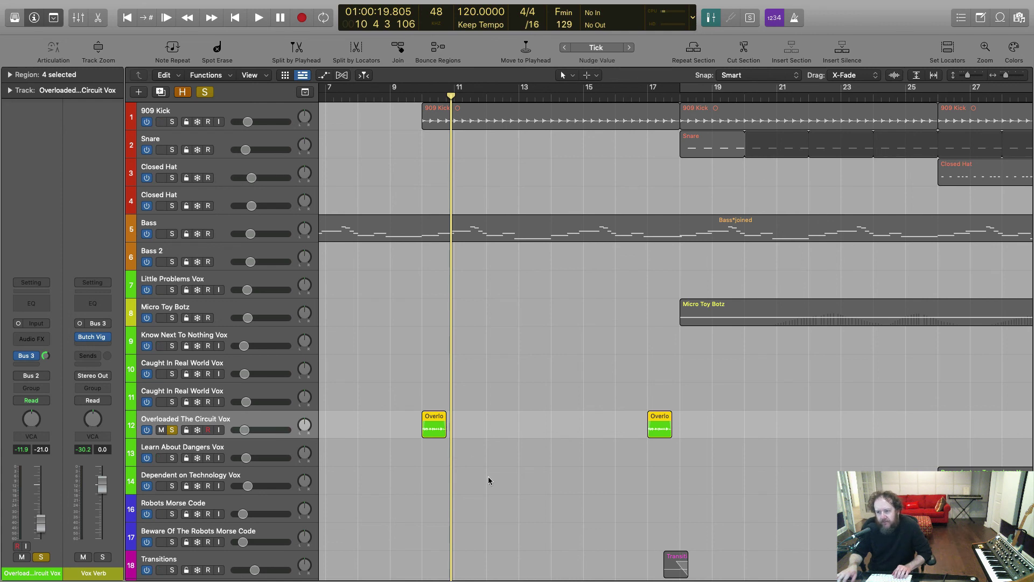
# At bar 21, solo track 14 Dependent on Technology Vox and show the Vox Bus FabFilter Pro-Q 2.
pyautogui.hscroll(10, 489, 480)
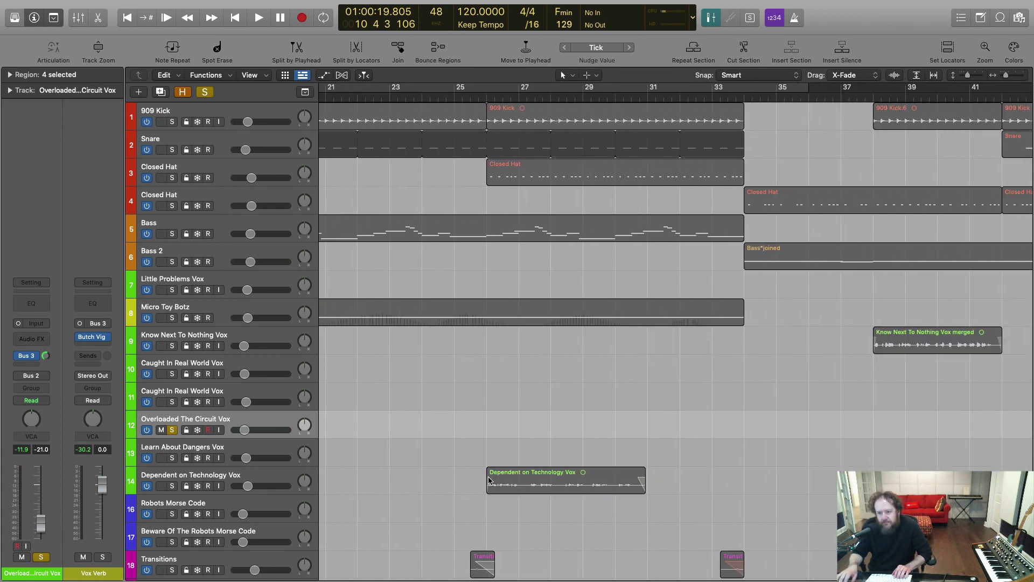
pyautogui.click(288, 478)
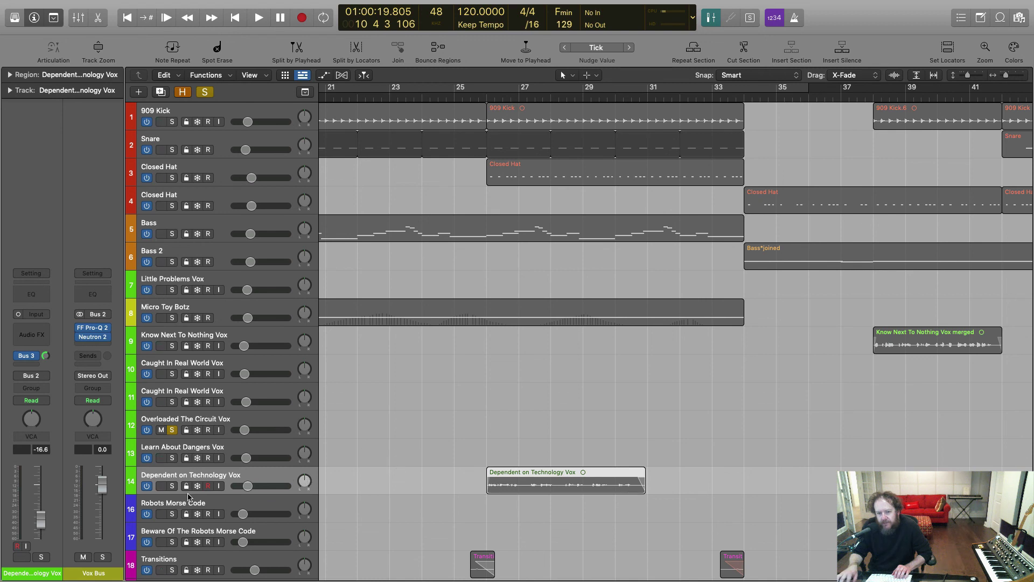
pyautogui.click(172, 486)
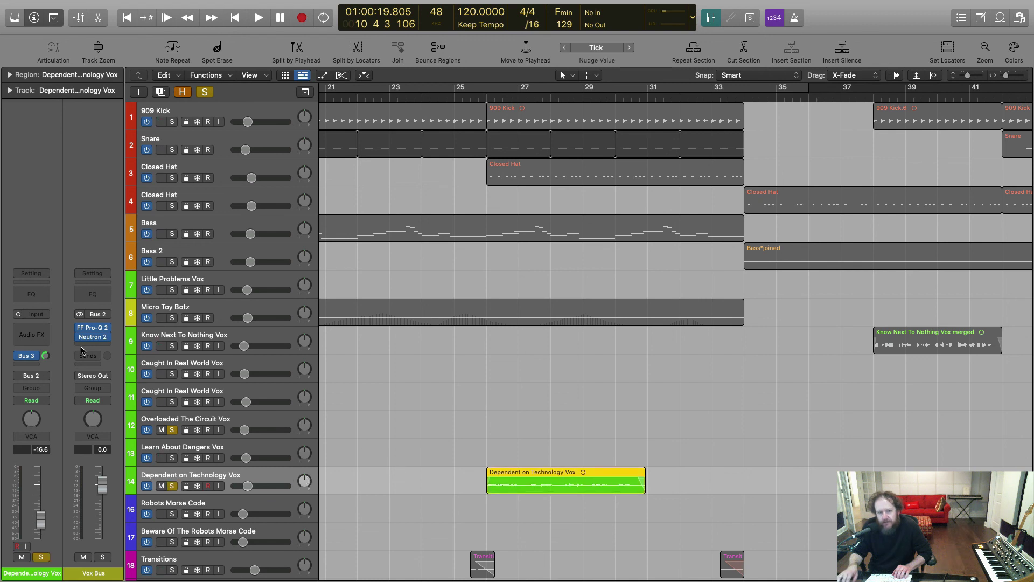
pyautogui.moveTo(80, 339)
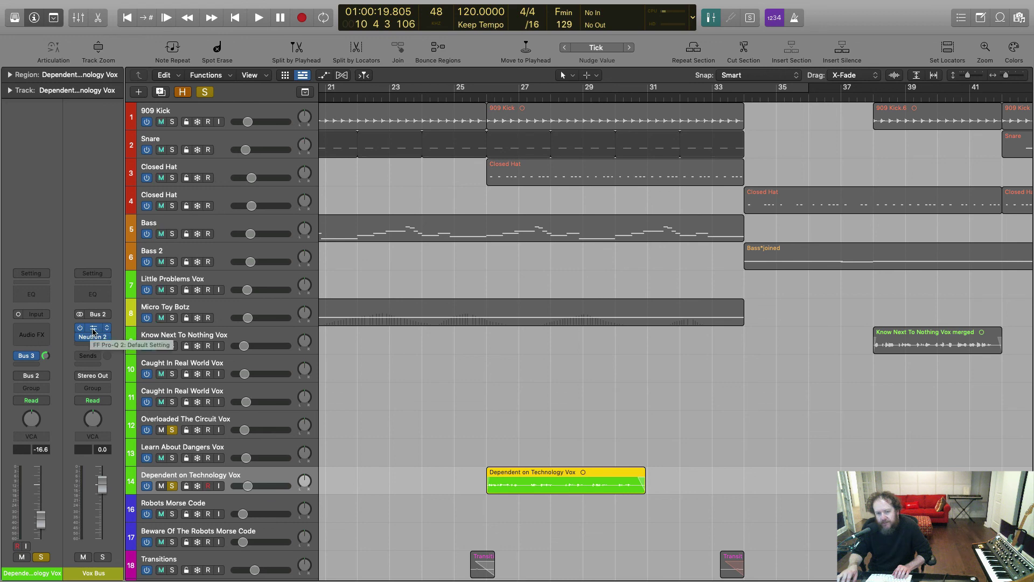
pyautogui.click(93, 332)
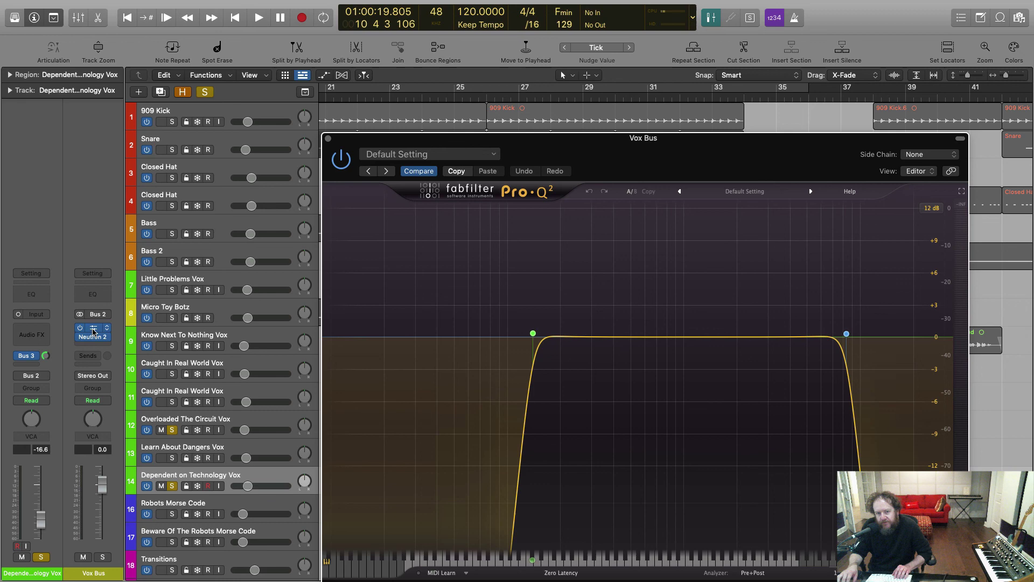
# View the Vox Bus Neutron 2 processor, then close the Neutron 2 and Pro-Q 2 windows.
pyautogui.click(93, 338)
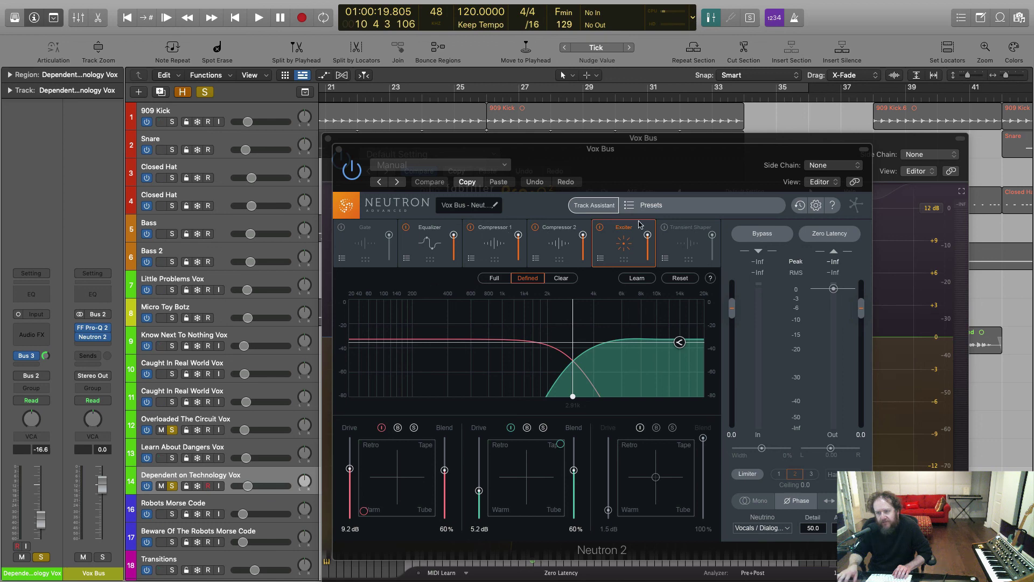
pyautogui.click(339, 149)
pyautogui.click(328, 139)
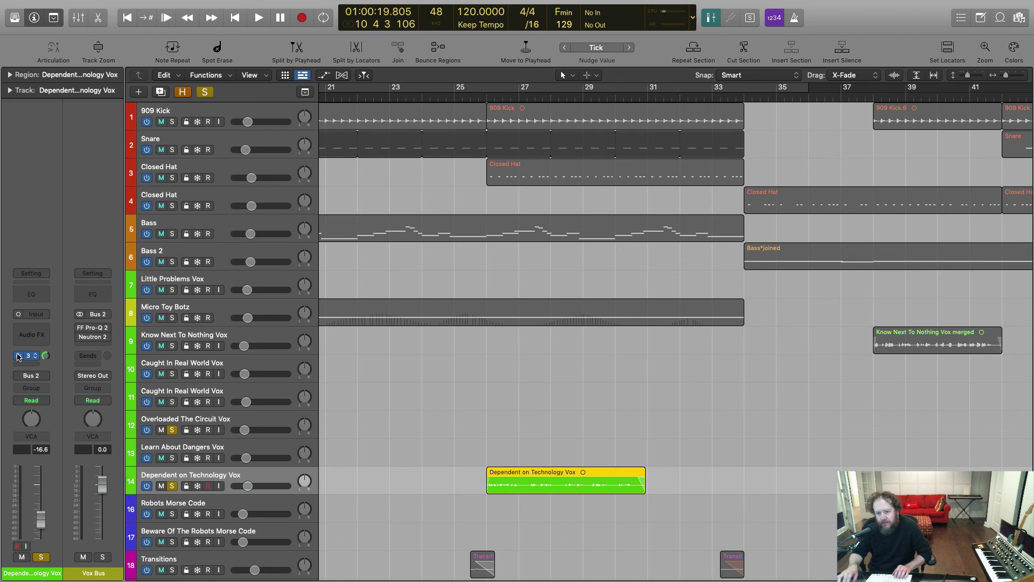
# Play the soloed Dependent on Technology Vox from bar 26, stop, and play it again.
pyautogui.click(486, 97)
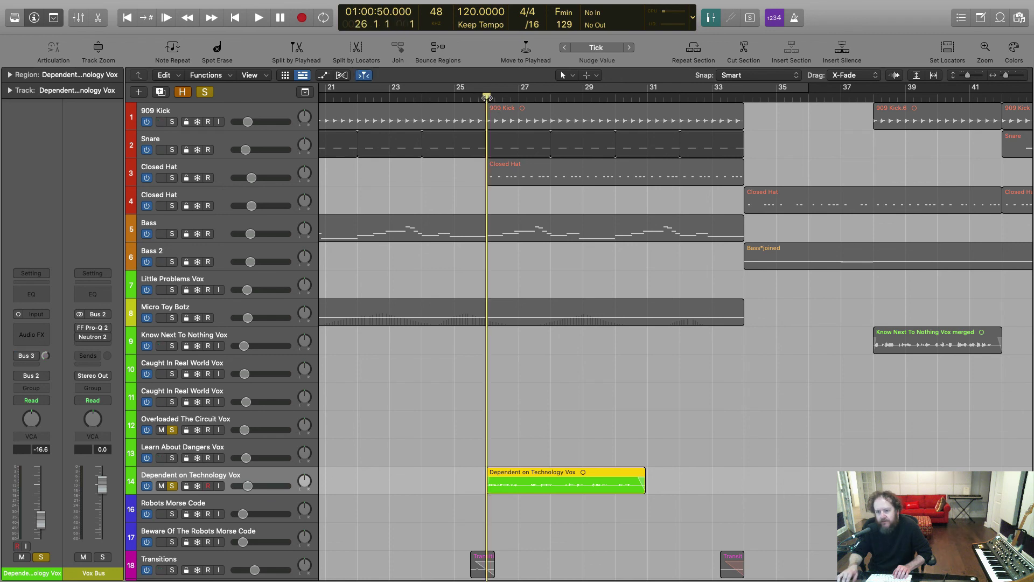
pyautogui.press('space')
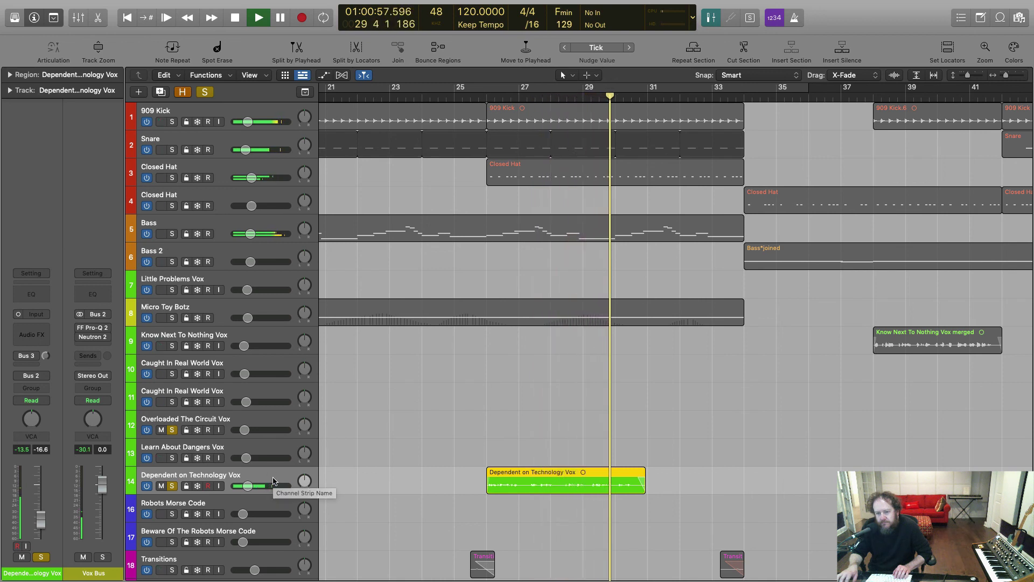
pyautogui.press('space')
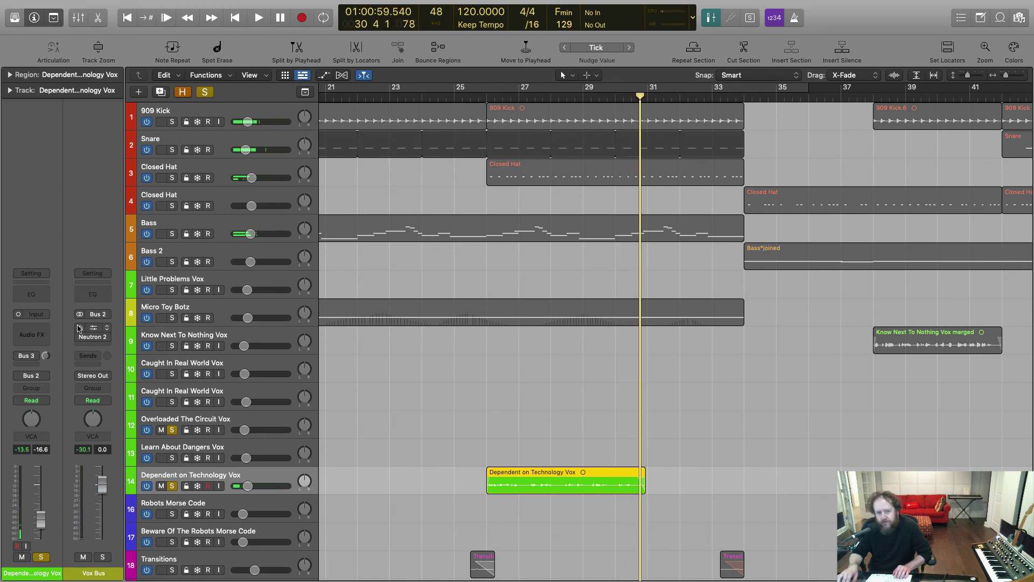
pyautogui.press('space')
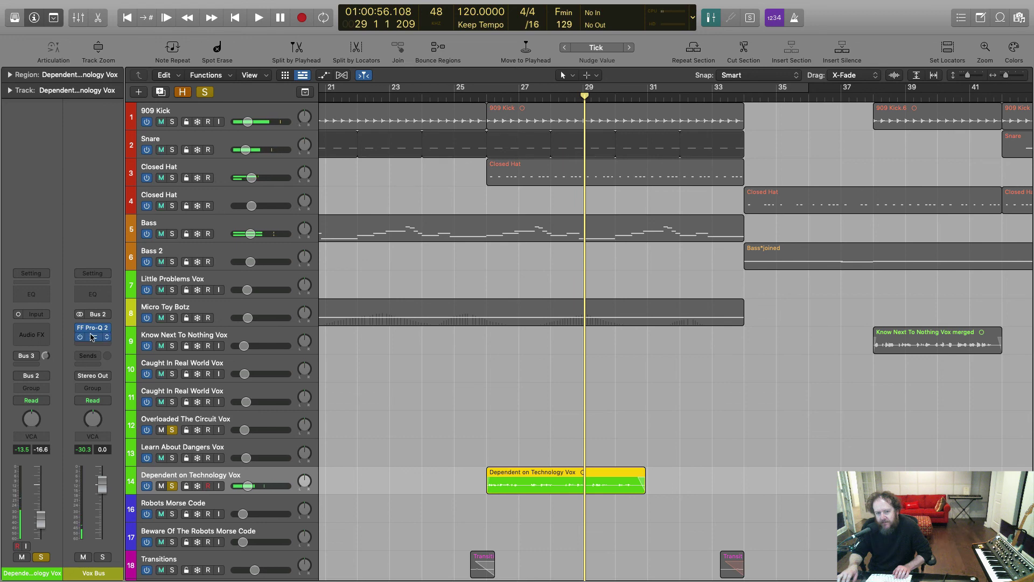
# Step through Neutron 2's Equalizer, Compressor 1, Compressor 2 and Exciter (60% blend) modules on Vox Bus.
pyautogui.click(93, 338)
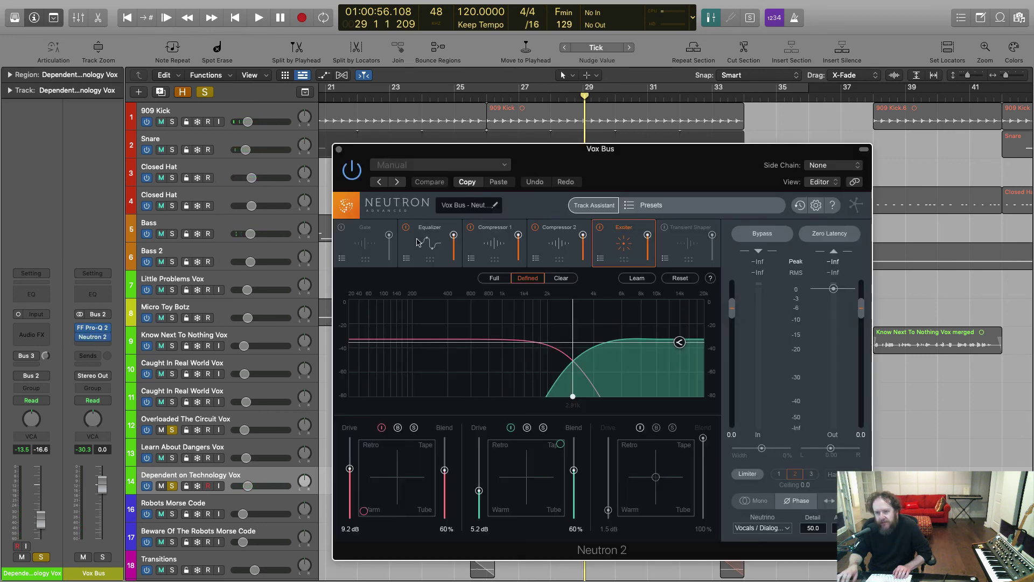
pyautogui.click(418, 241)
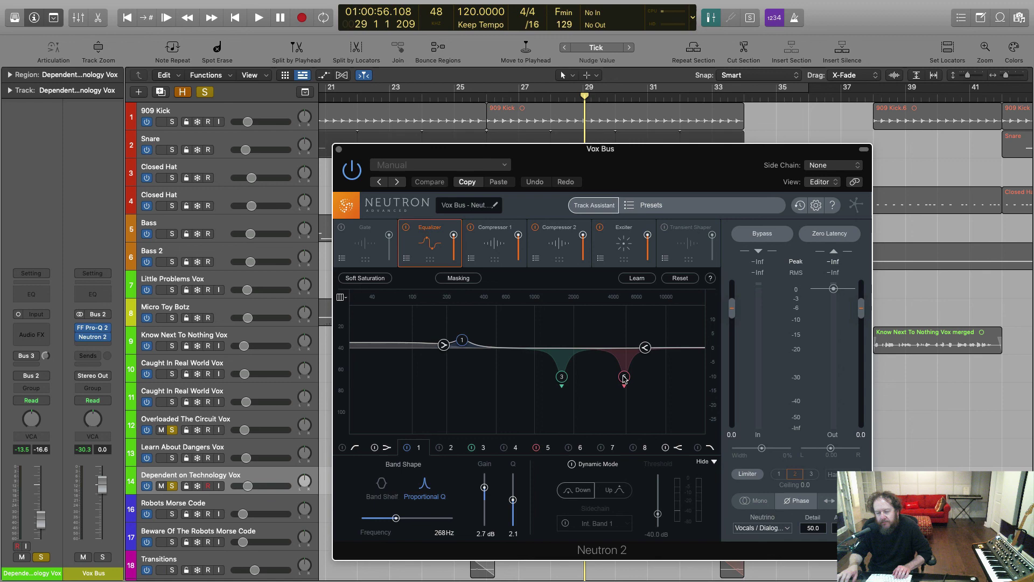
pyautogui.click(487, 257)
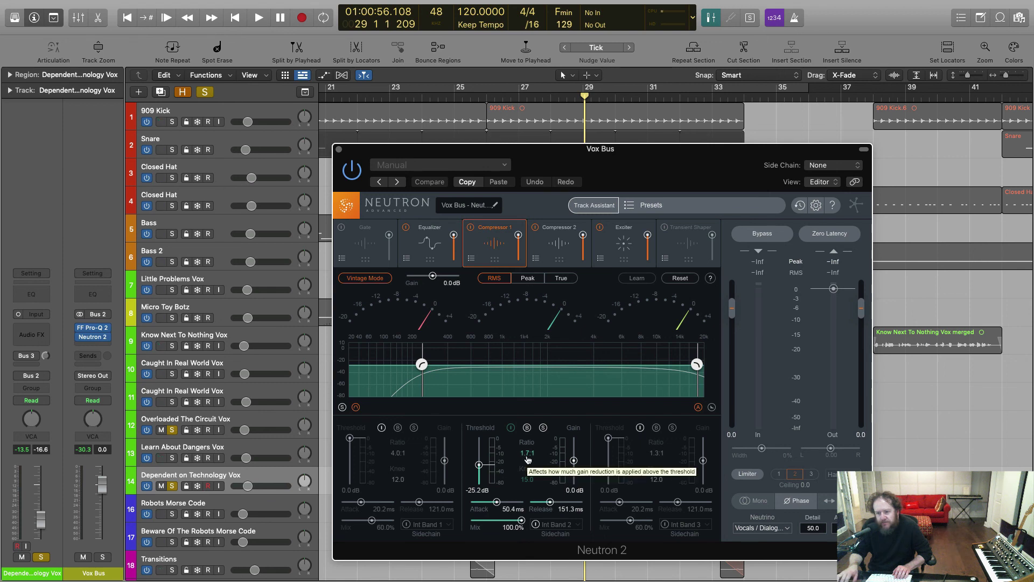
pyautogui.click(538, 243)
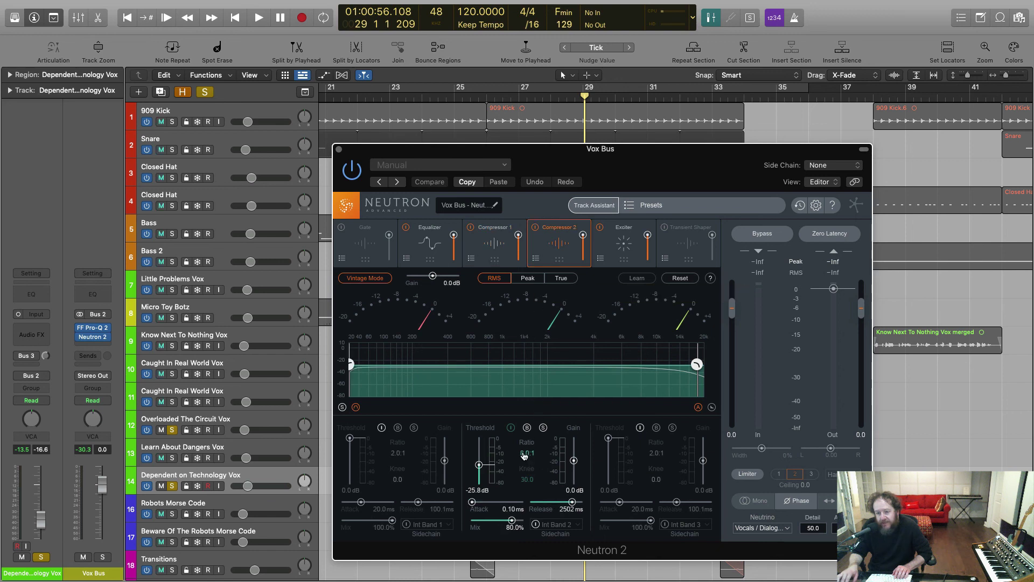
pyautogui.click(597, 252)
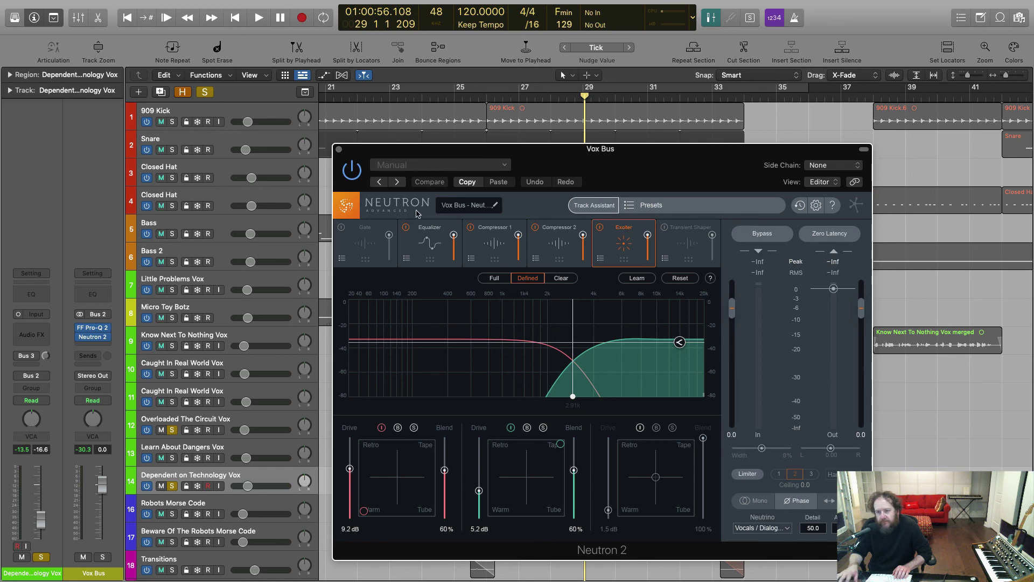
# Play from bar 26 while viewing Compressor 2 and Compressor 1 (1.7:1, −25.2 dB), then stop.
pyautogui.press('space')
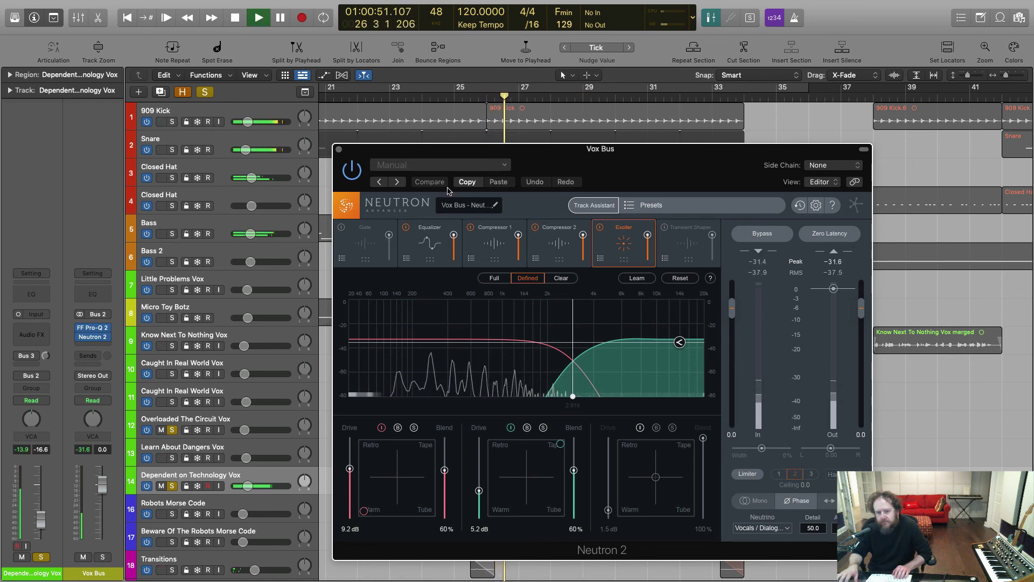
pyautogui.click(549, 242)
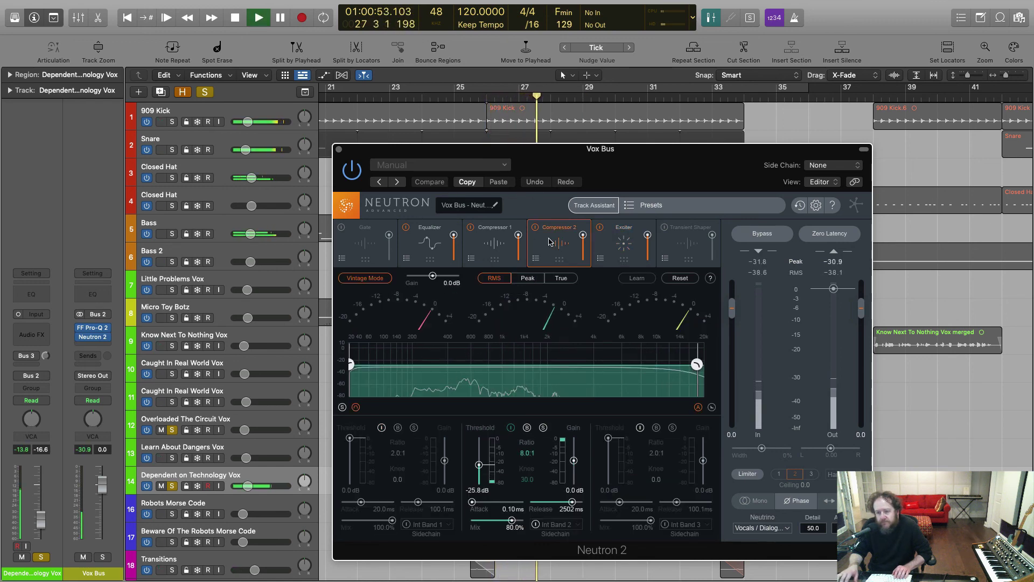
pyautogui.click(481, 237)
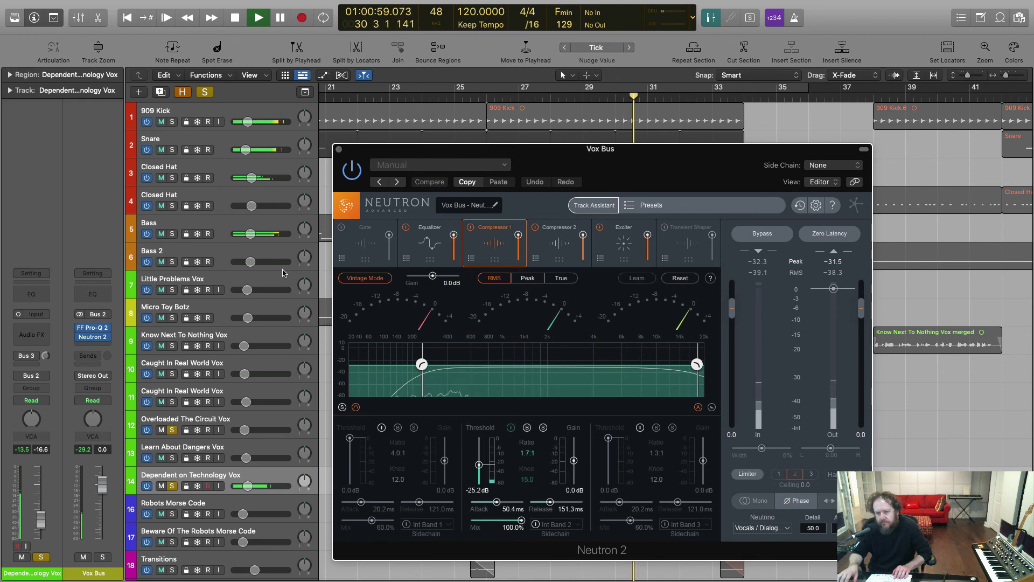
pyautogui.press('space')
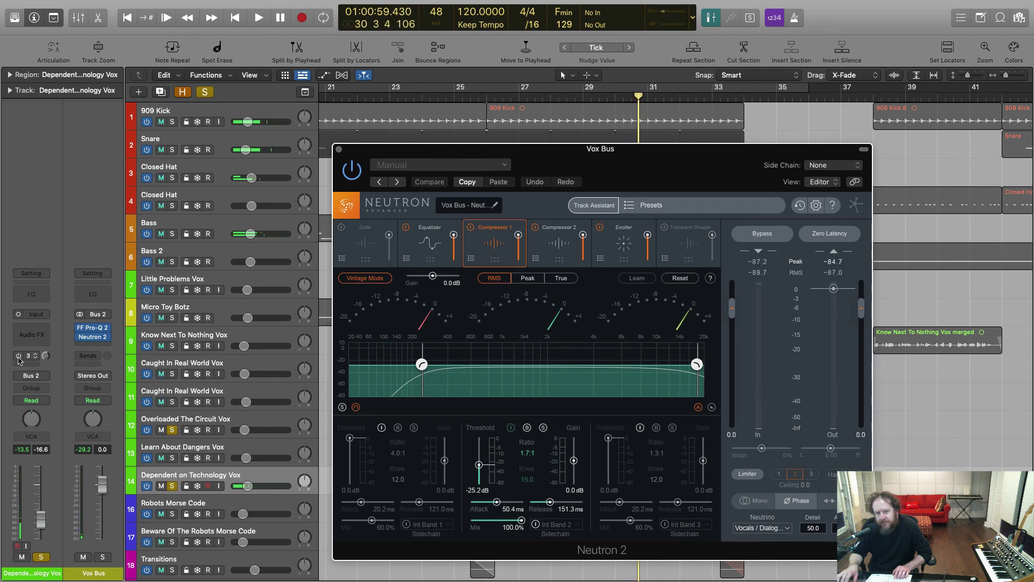
# Enable the vocal track's send to Bus 3 and play from bar 26 again.
pyautogui.click(18, 357)
pyautogui.press('space')
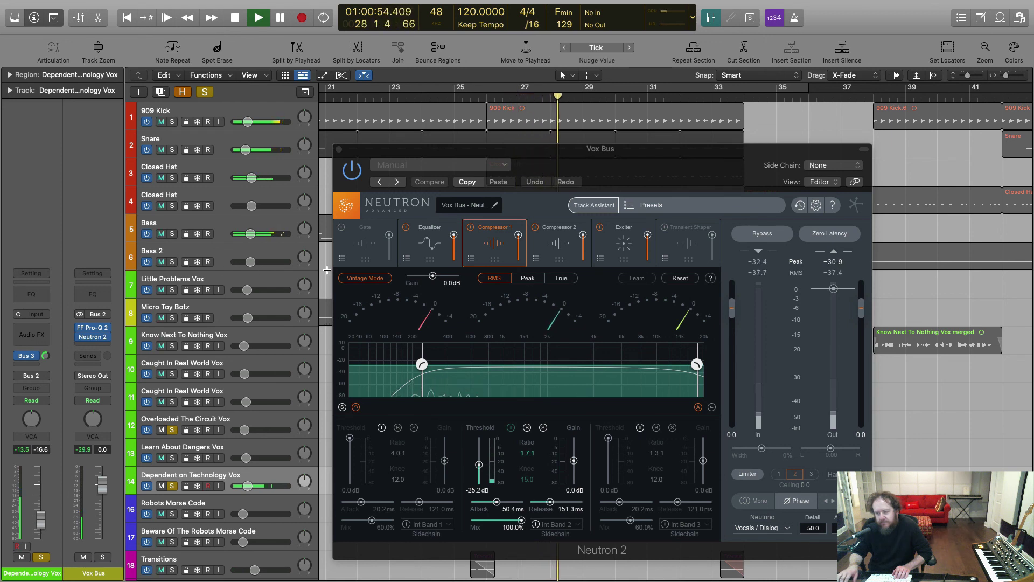
pyautogui.press('space')
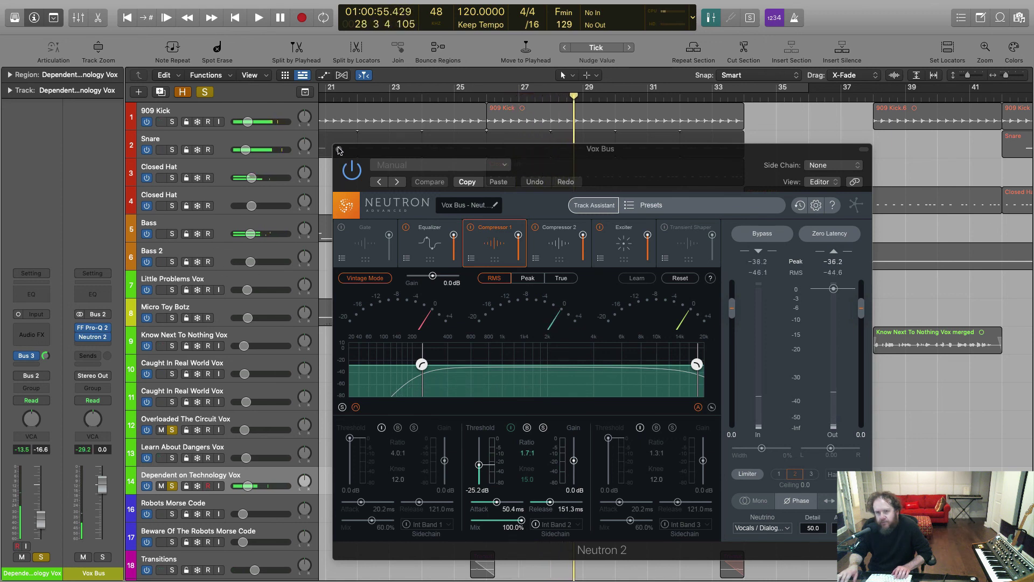
# Close Neutron 2 and zoom in on the Dependent on Technology Vox region's waveform.
pyautogui.click(339, 150)
pyautogui.scroll(-2, 293, 458)
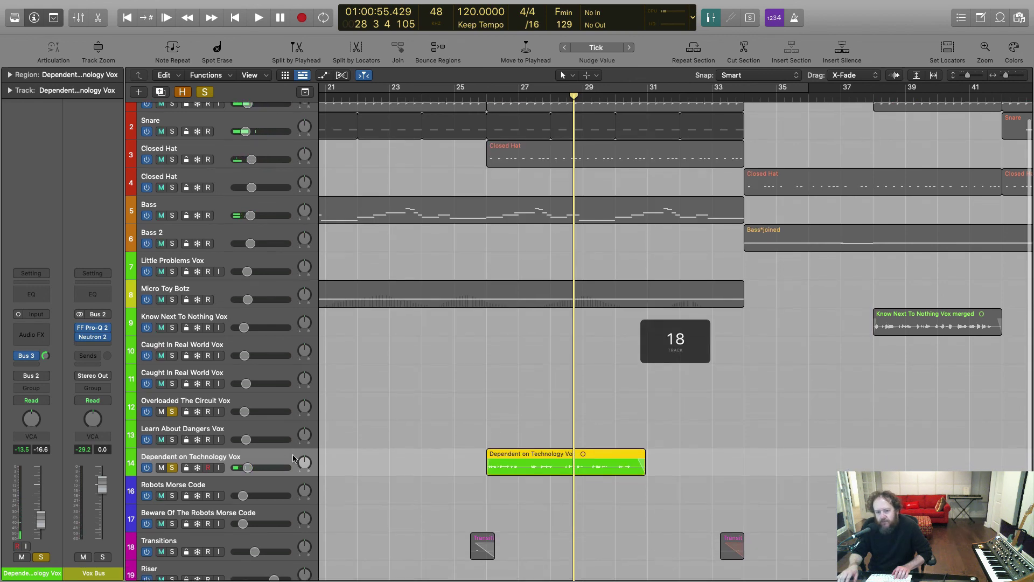
pyautogui.scroll(-3, 293, 458)
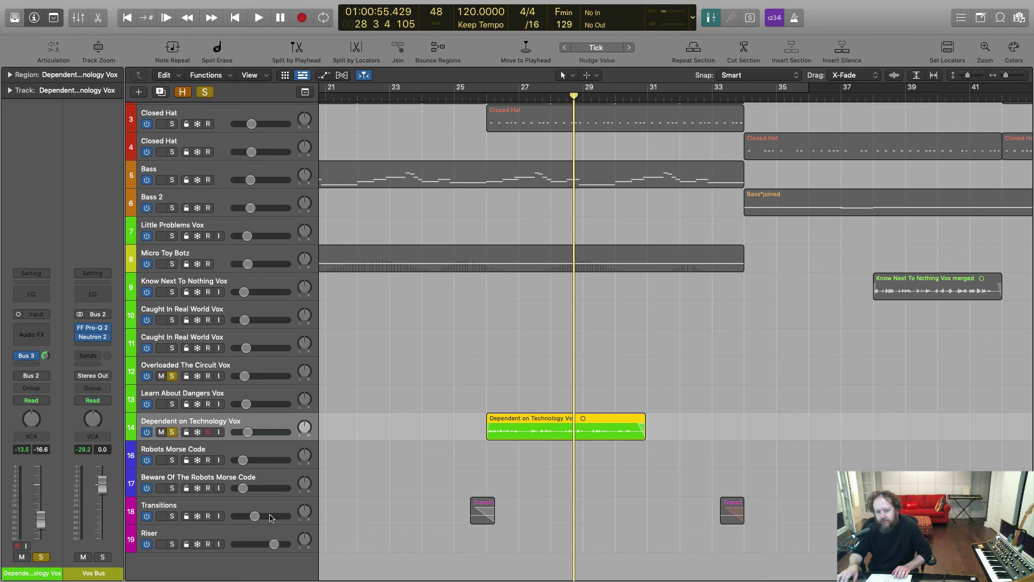
pyautogui.press('super+Down')
pyautogui.press('super+Down')
pyautogui.press('super+Down')
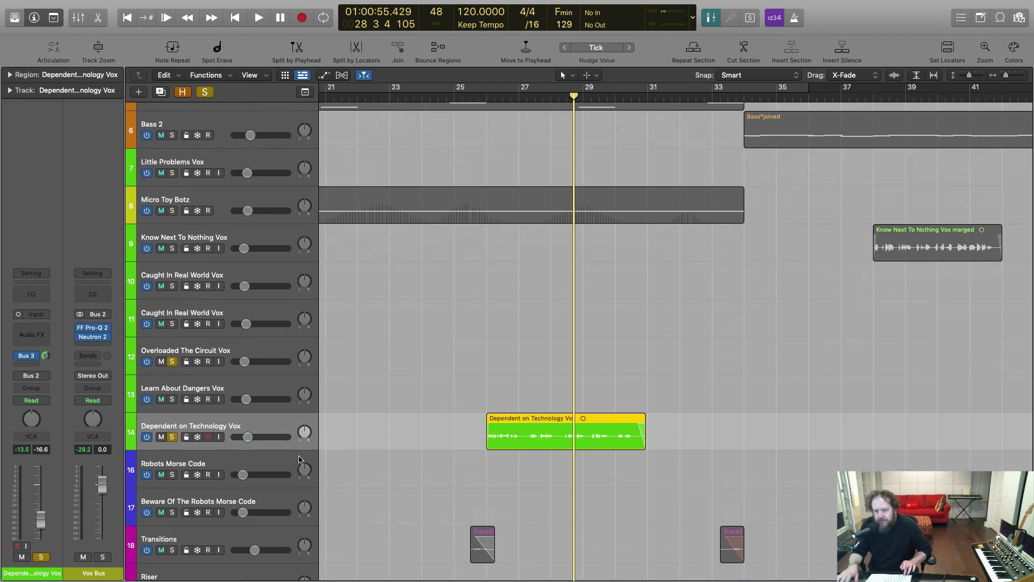
pyautogui.press('super+Down')
pyautogui.press('super+Right')
pyautogui.press('super+Right')
pyautogui.press('super+Right')
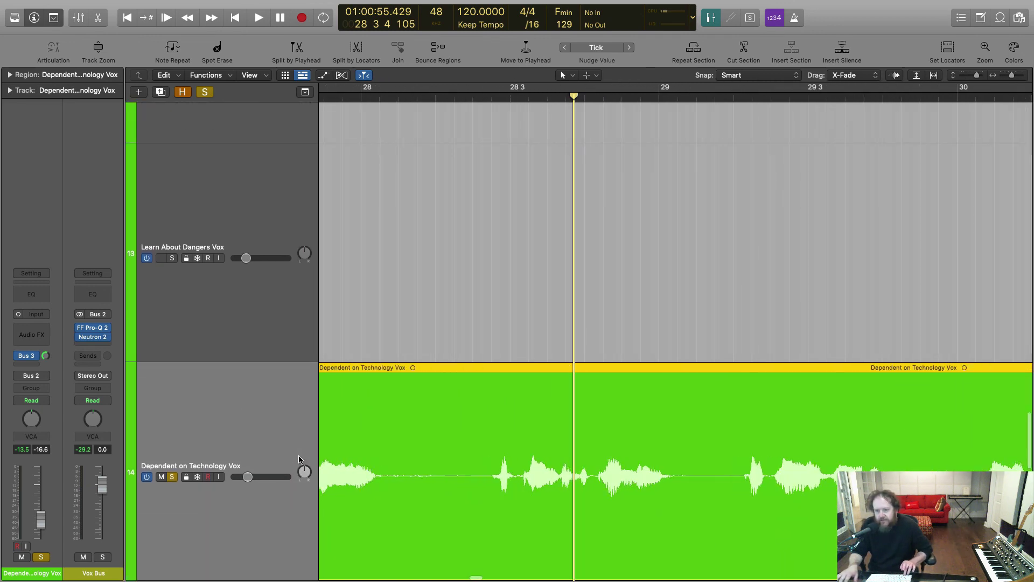
# Scroll the arrangement down to the Morse Code, Transitions and Riser tracks.
pyautogui.scroll(-2, 300, 458)
pyautogui.hscroll(-5, 300, 459)
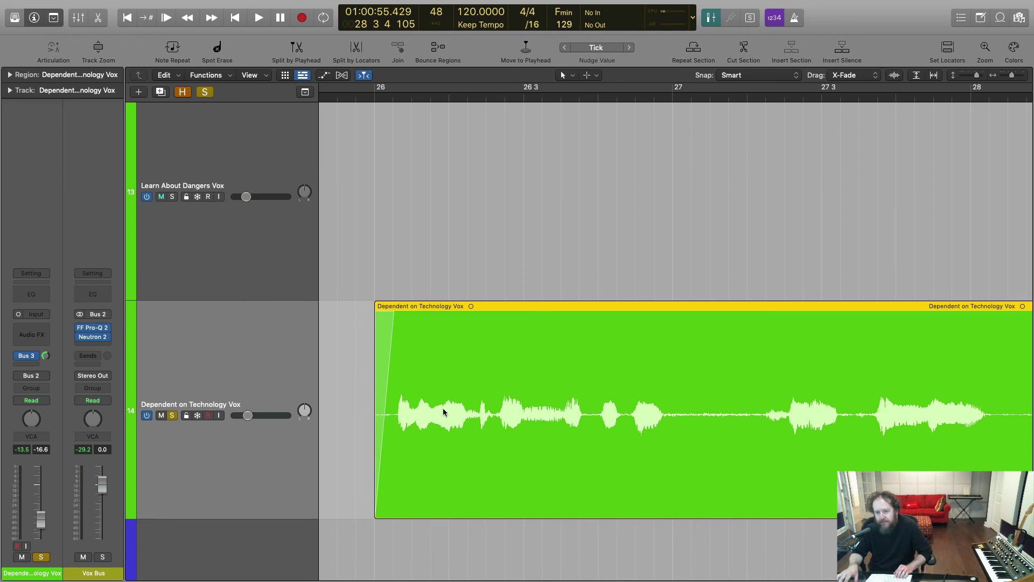
pyautogui.hscroll(3, 453, 415)
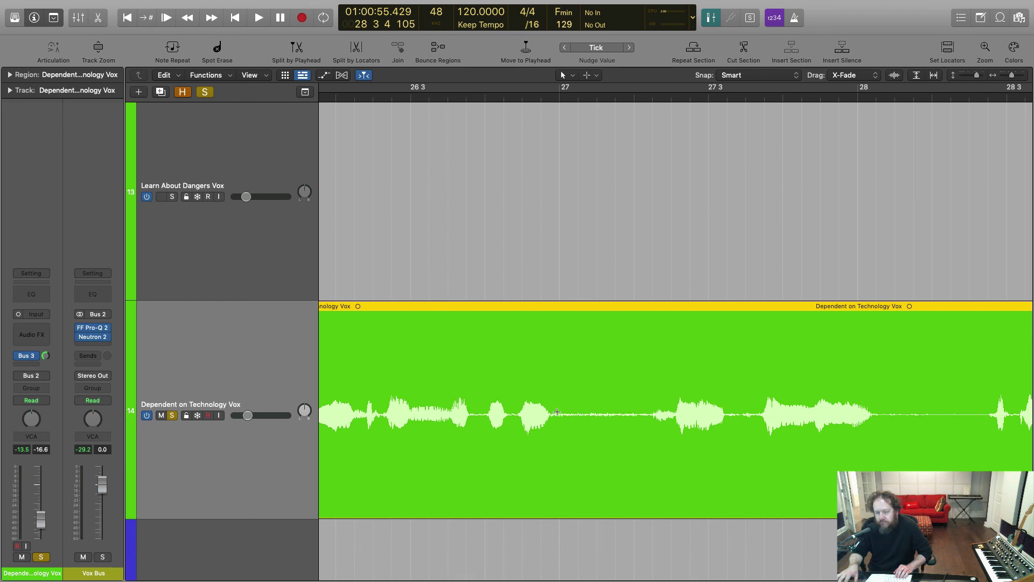
pyautogui.hscroll(8, 615, 425)
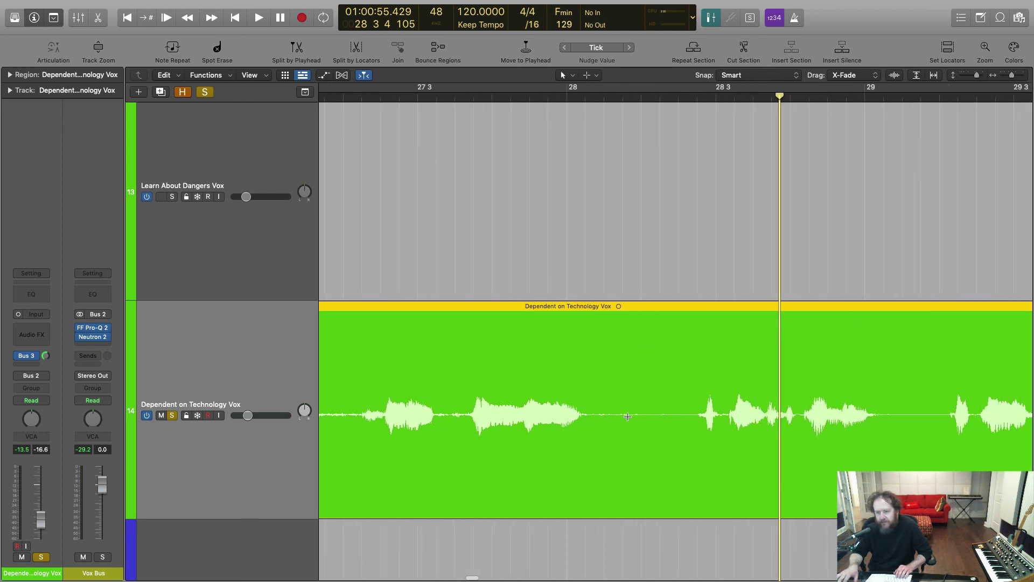
pyautogui.scroll(-5, 628, 416)
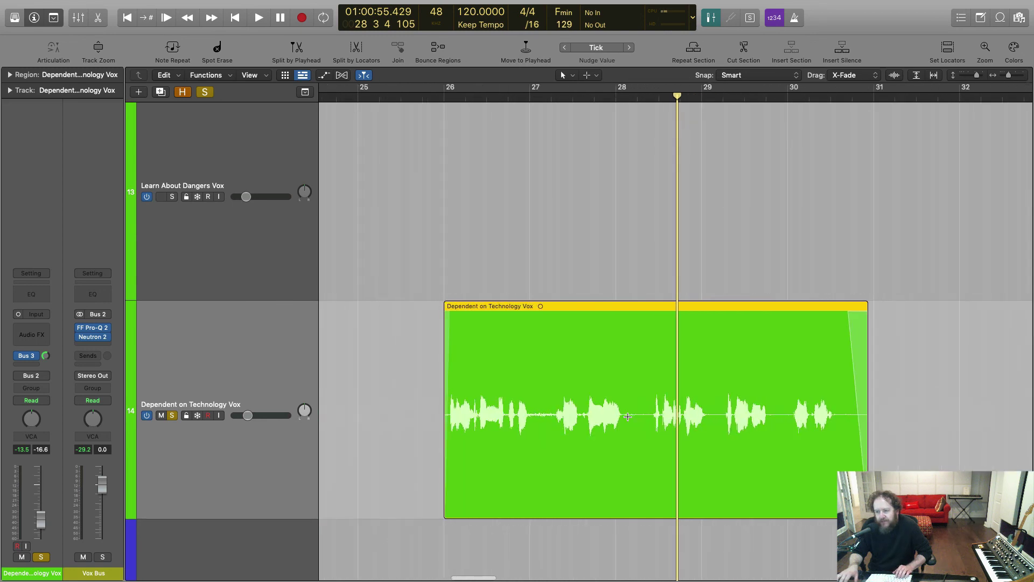
pyautogui.scroll(-6, 388, 387)
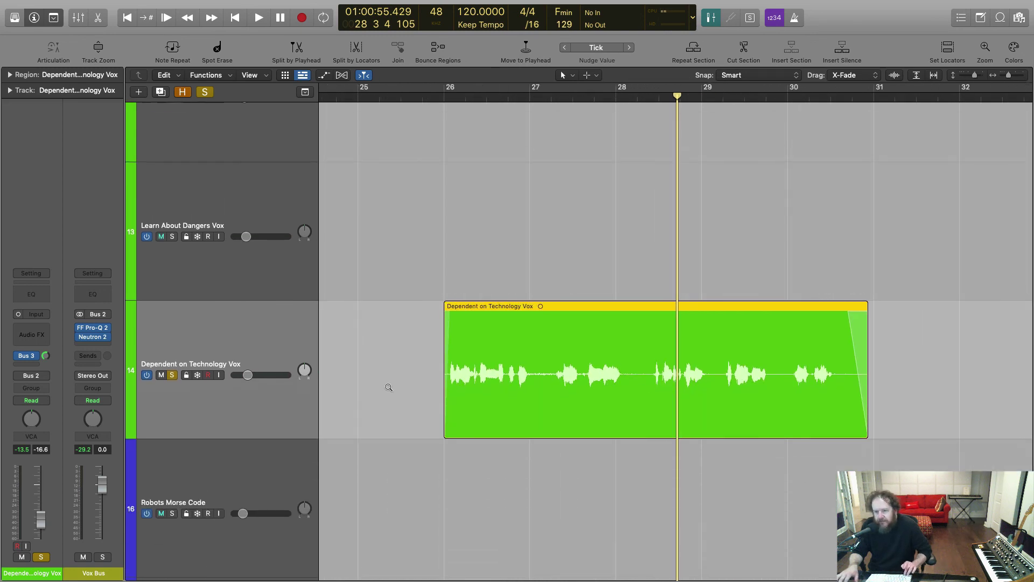
pyautogui.scroll(-10, 388, 387)
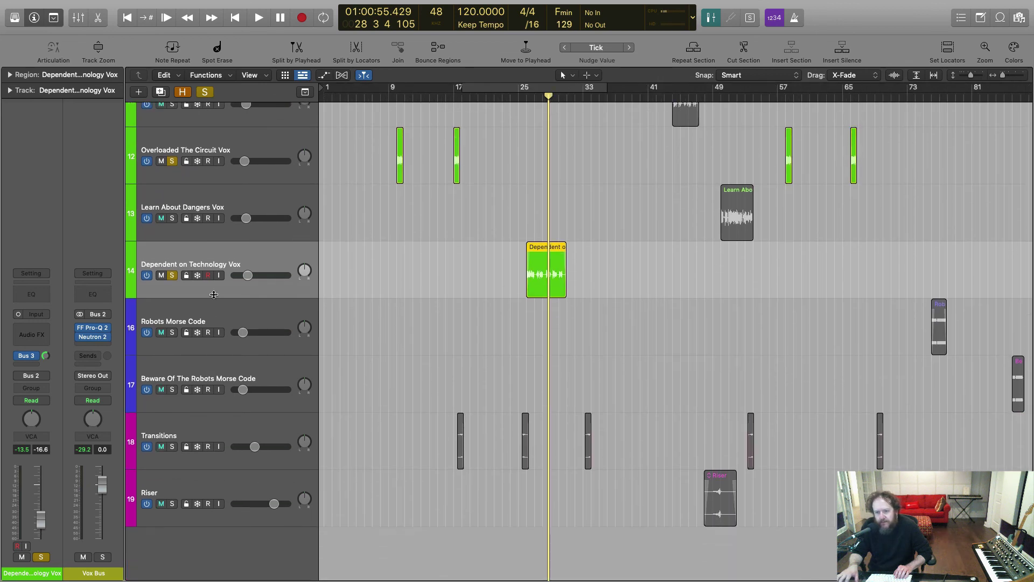
# Solo track 16 Robots Morse Code, zoom in on its region, and play it.
pyautogui.click(219, 320)
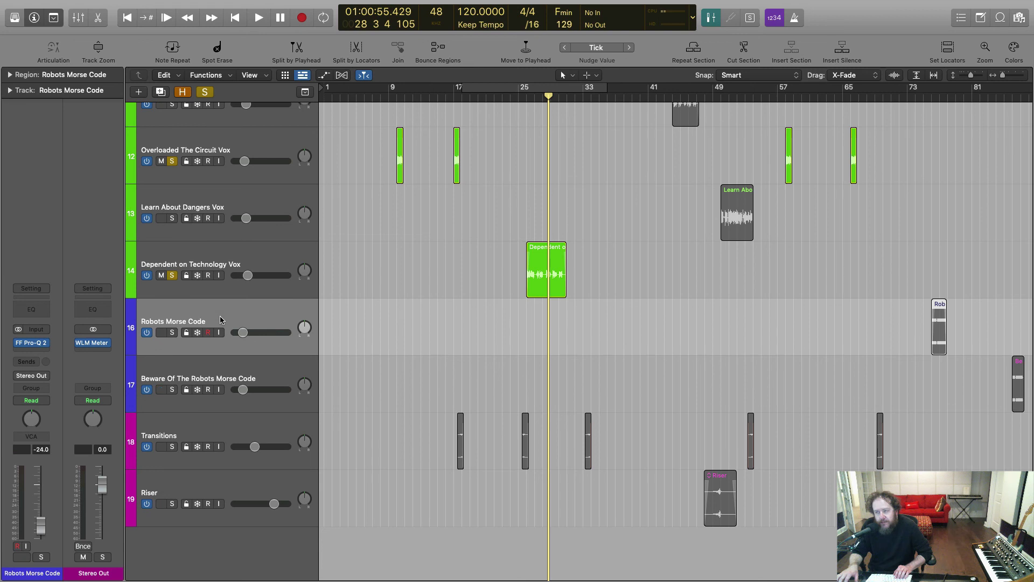
pyautogui.click(173, 333)
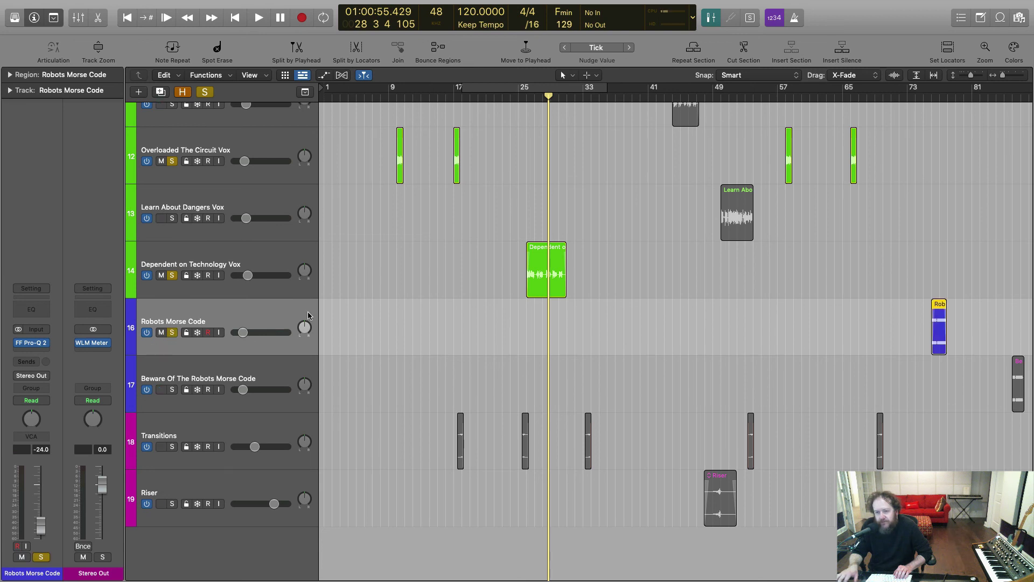
pyautogui.press('super+Right')
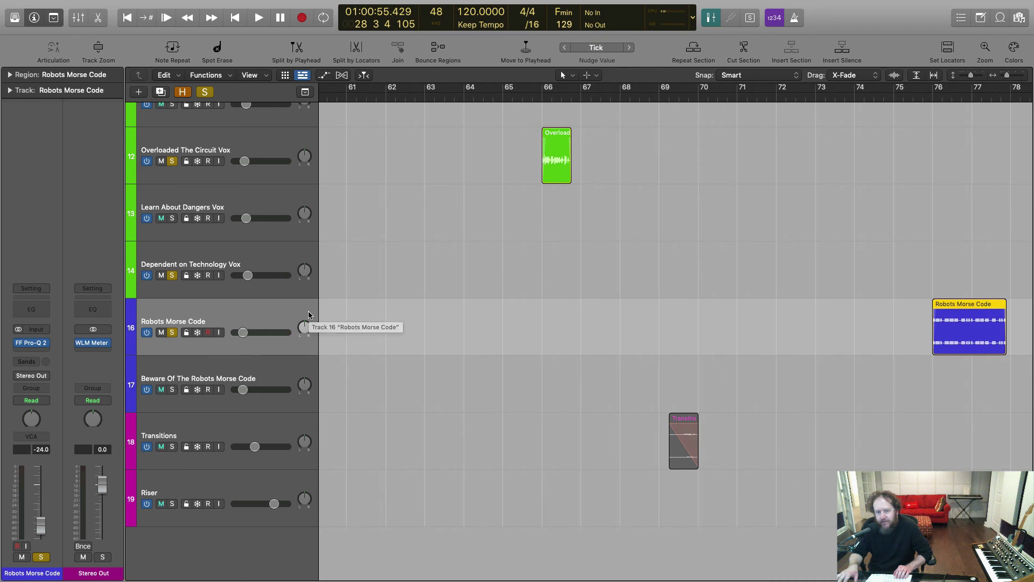
pyautogui.hscroll(10, 409, 297)
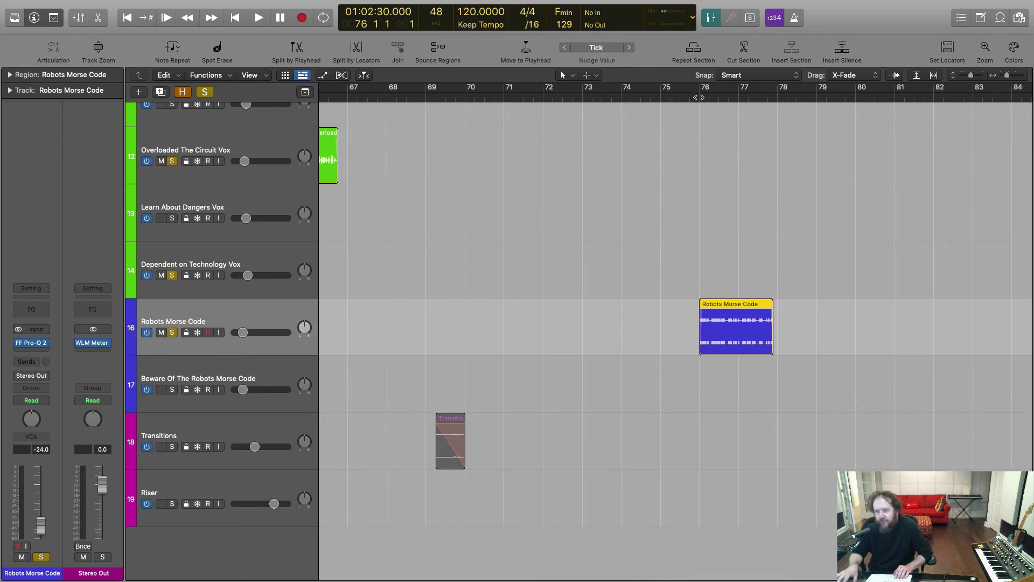
pyautogui.press('space')
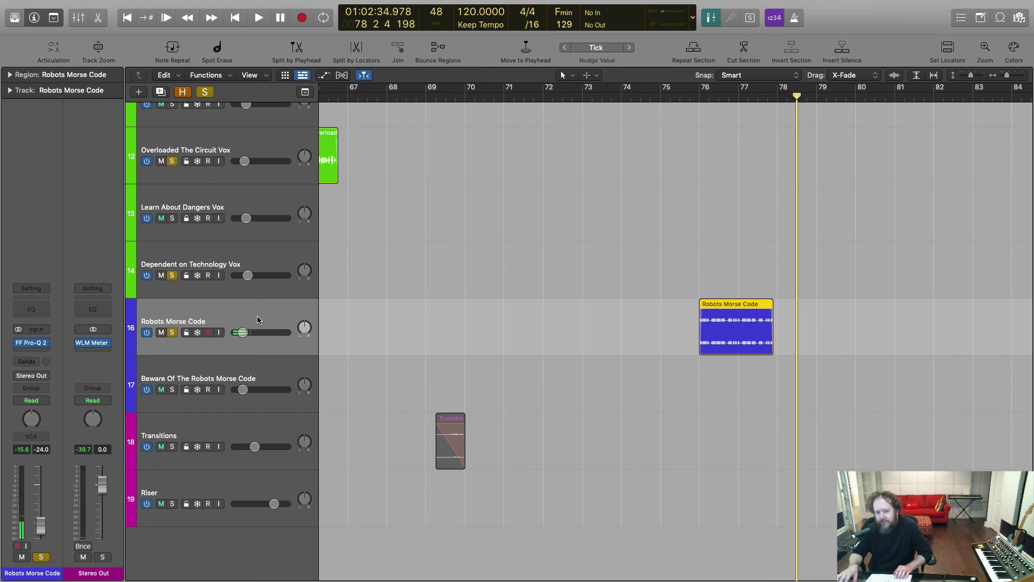
# Also solo track 17 Beware Of The Robots Morse Code.
pyautogui.hscroll(-20, 326, 373)
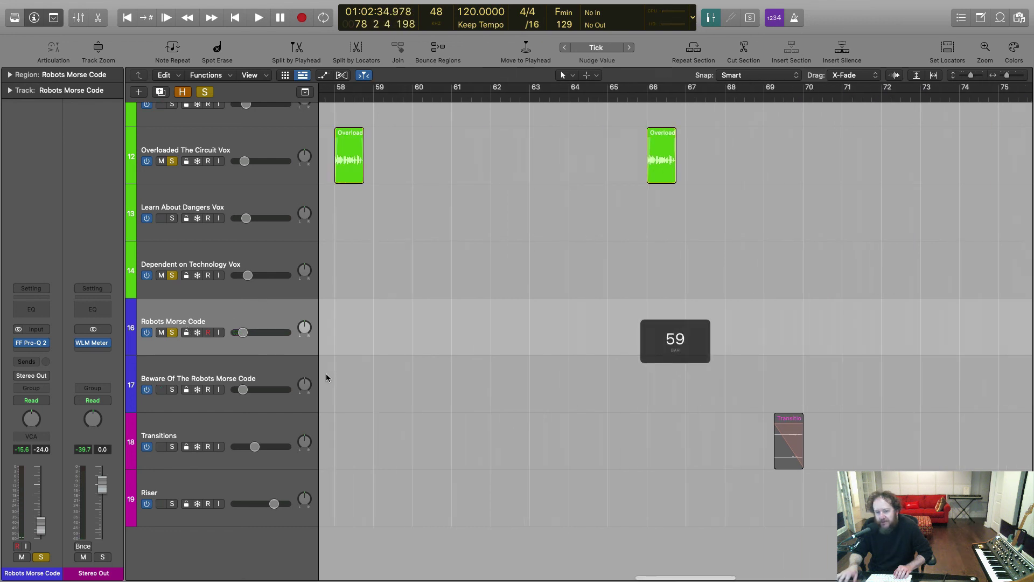
pyautogui.hscroll(8, 326, 373)
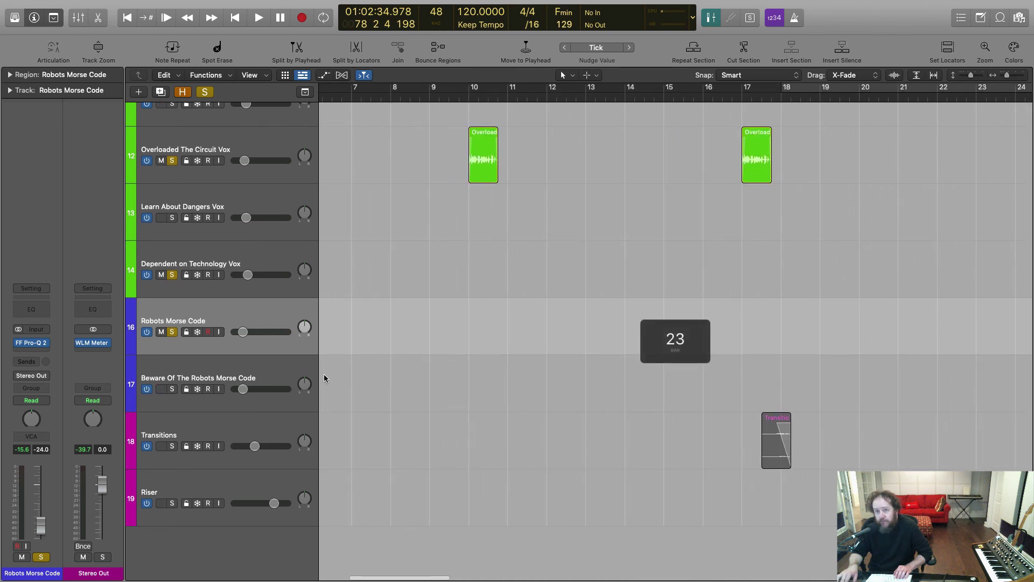
pyautogui.scroll(-6, 325, 373)
pyautogui.scroll(2, 325, 377)
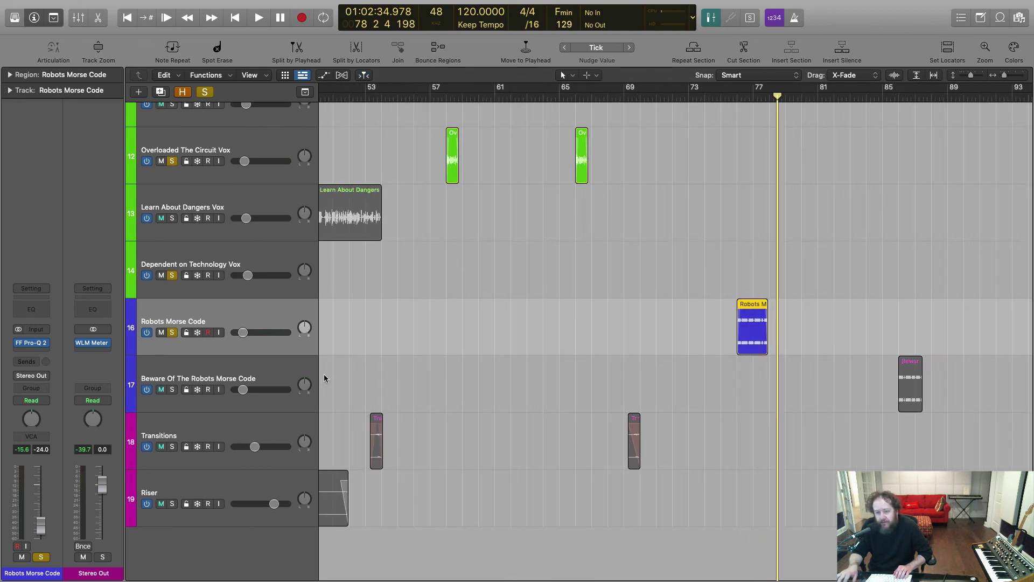
pyautogui.click(173, 388)
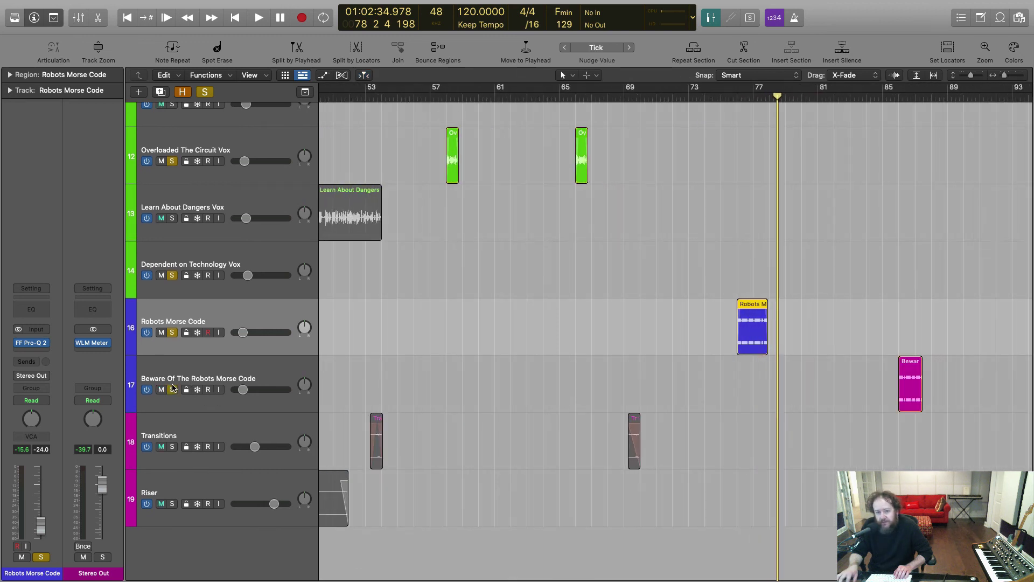
# Play the Beware Of The Robots Morse Code regions from bar 86, then from bar 76.
pyautogui.click(176, 383)
pyautogui.hscroll(10, 351, 331)
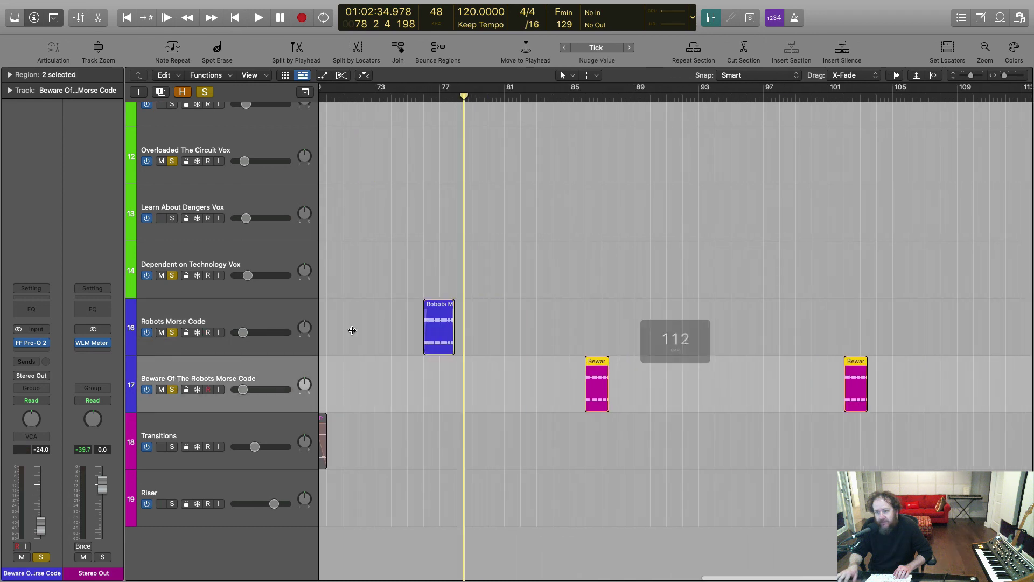
pyautogui.click(586, 99)
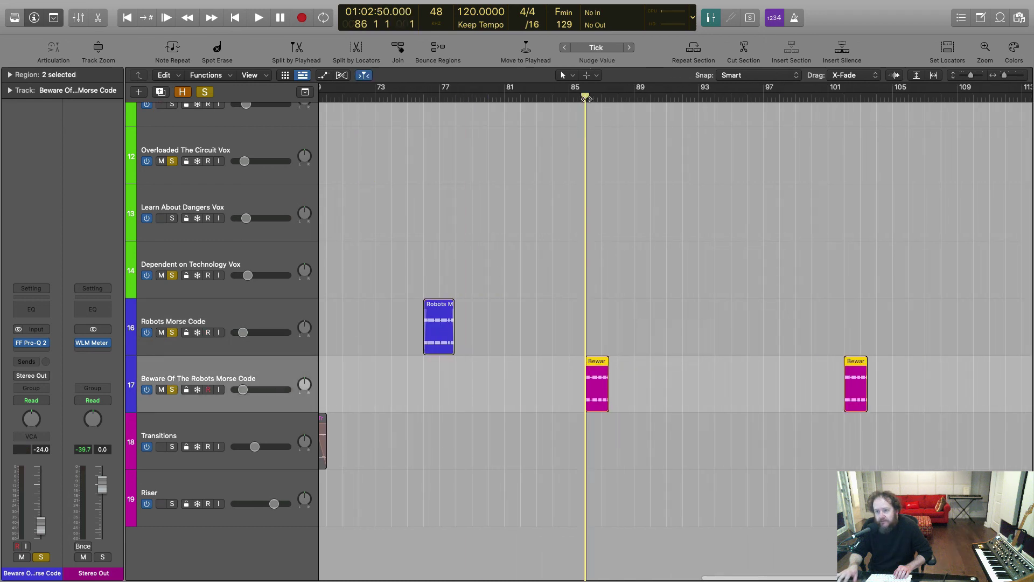
pyautogui.press('space')
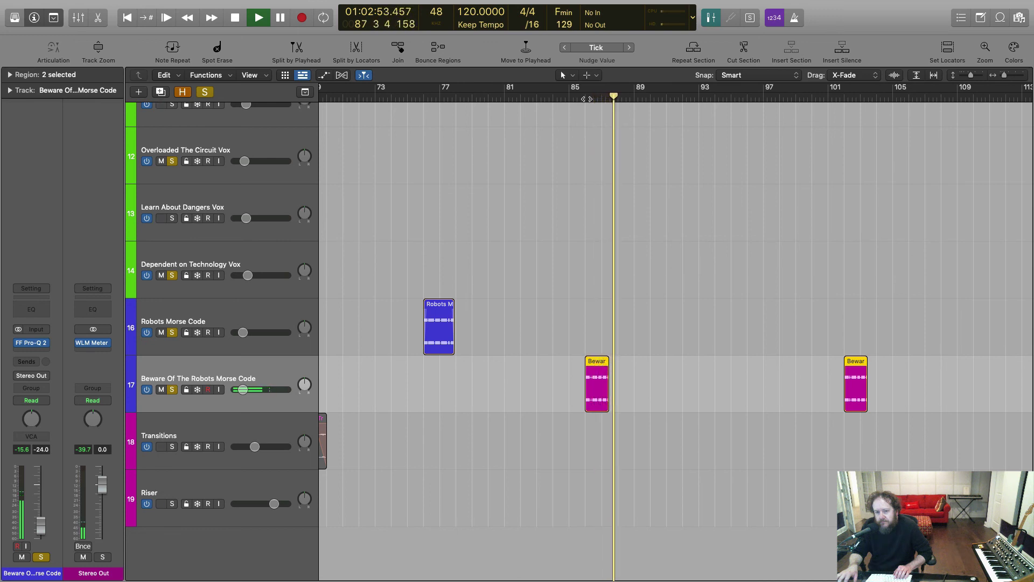
pyautogui.press('space')
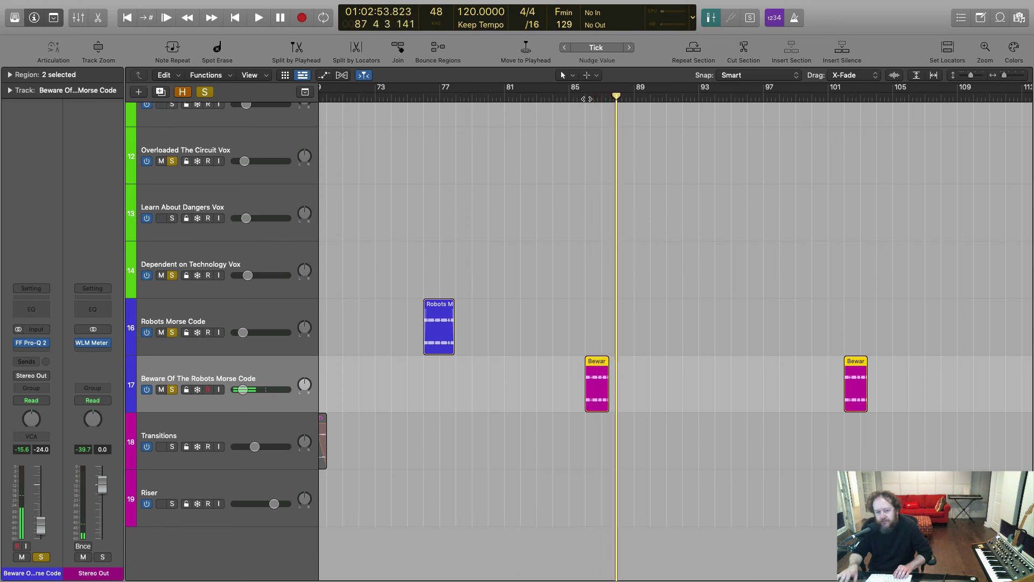
pyautogui.click(418, 97)
pyautogui.press('space')
pyautogui.press('super+Right')
pyautogui.press('super+Right')
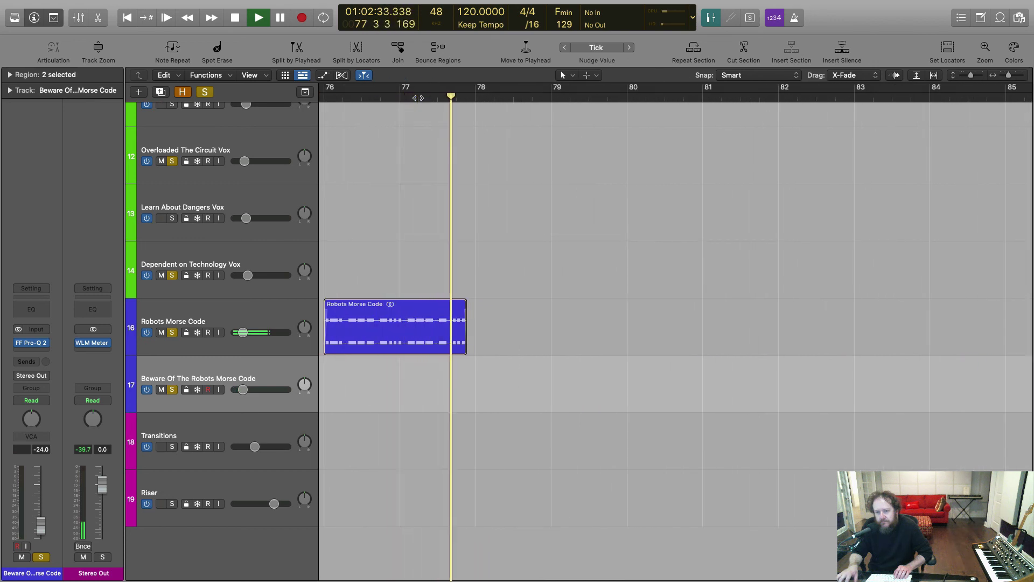
pyautogui.press('space')
# Deselect the regions and unsolo the Robots Morse Code track.
pyautogui.click(354, 213)
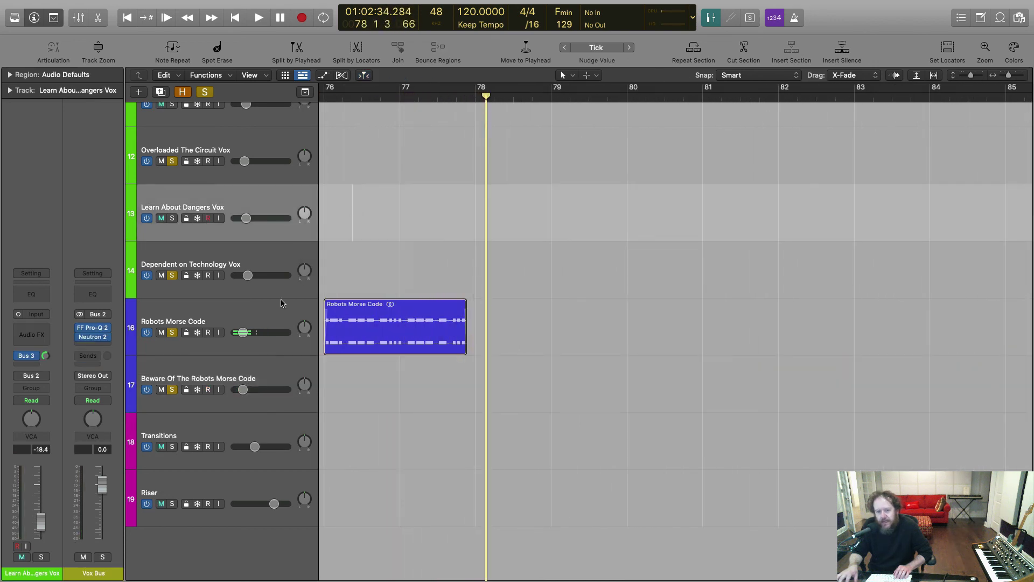
pyautogui.click(274, 329)
pyautogui.click(173, 333)
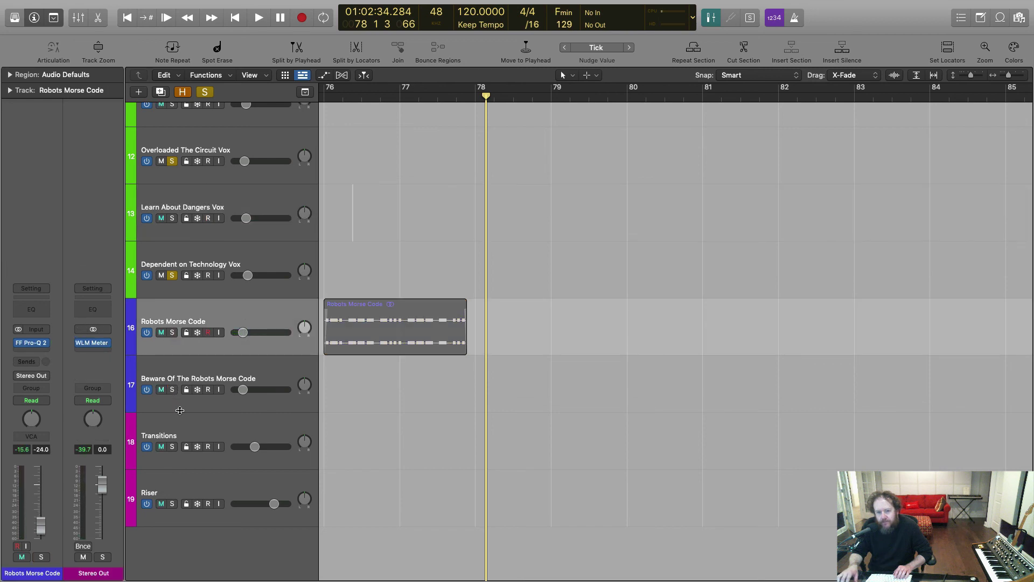
# Solo the Transitions and Riser tracks and play the riser region from its start at bar 48.
pyautogui.scroll(-5, 180, 410)
pyautogui.hscroll(-3, 180, 410)
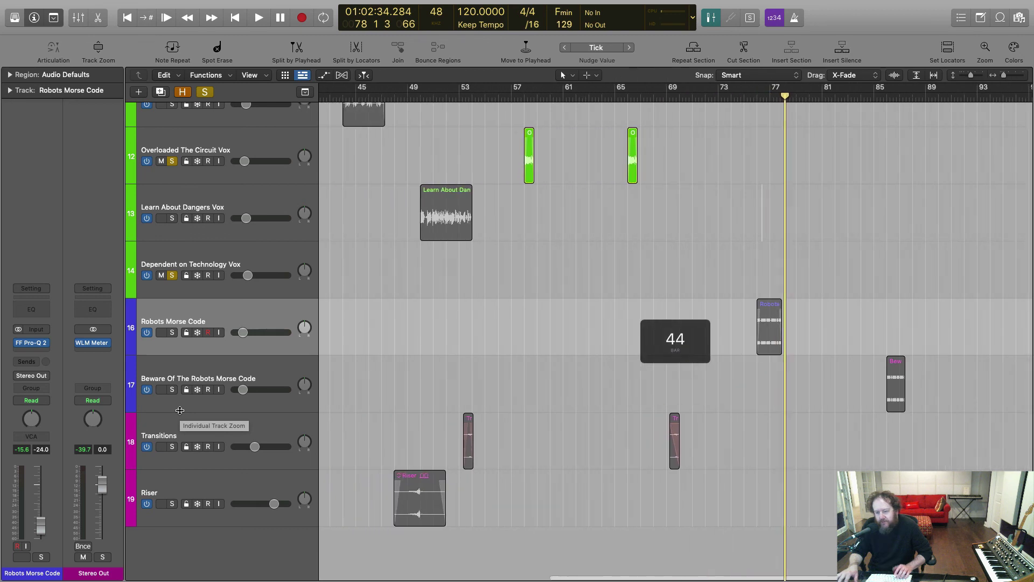
pyautogui.hscroll(-3, 179, 410)
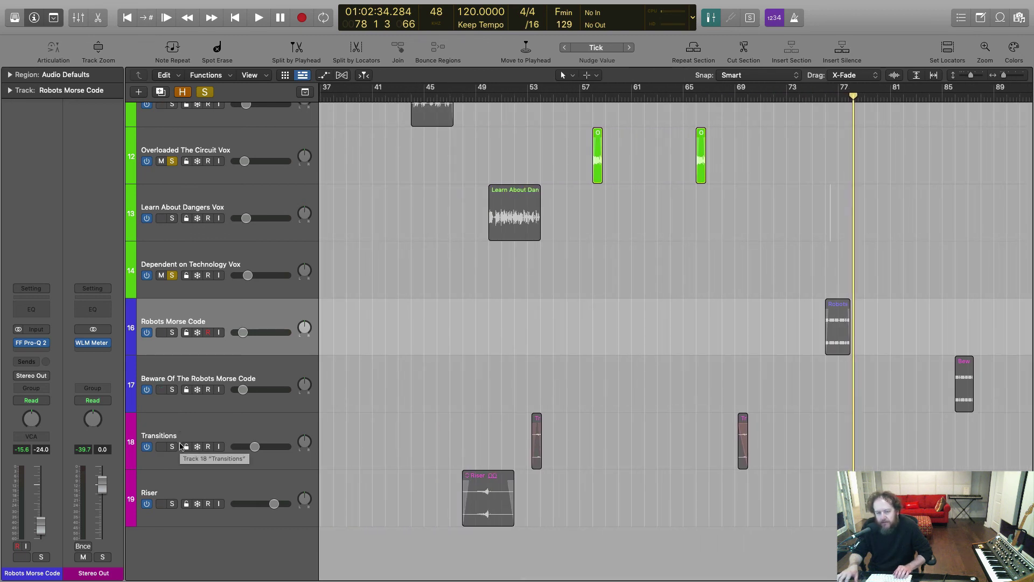
pyautogui.click(173, 447)
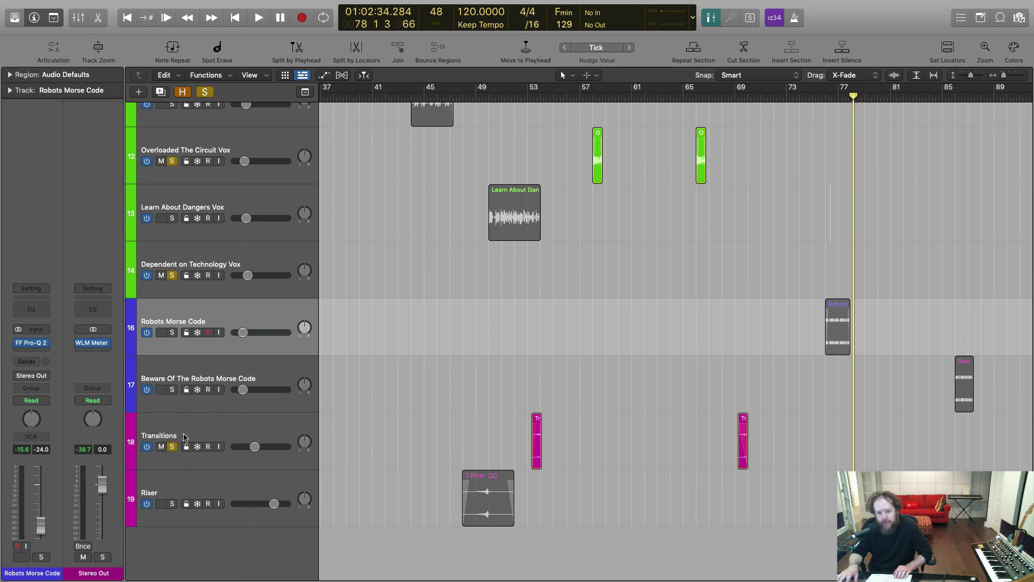
pyautogui.click(173, 504)
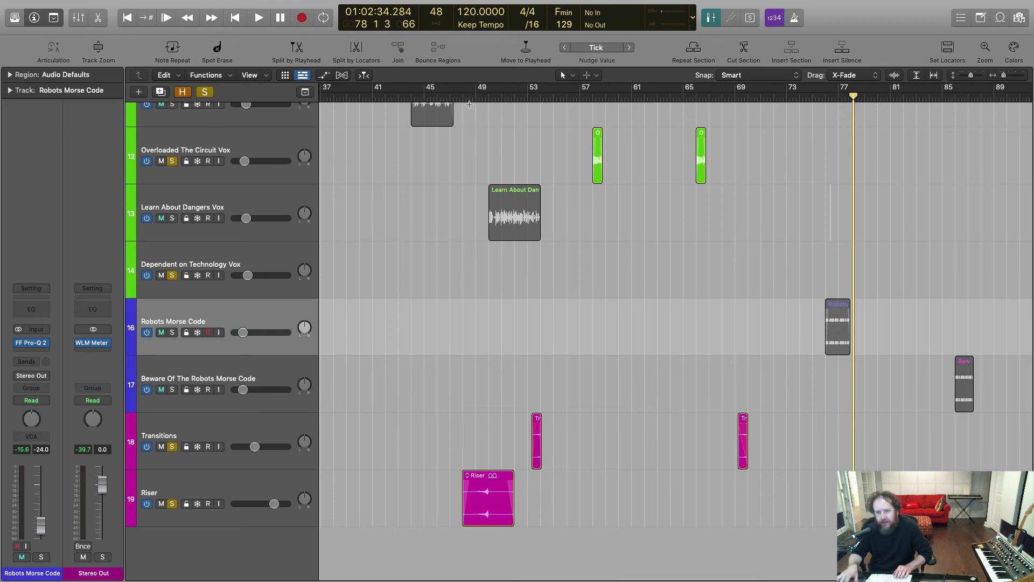
pyautogui.hotkey('shift', 'Home')
pyautogui.press('space')
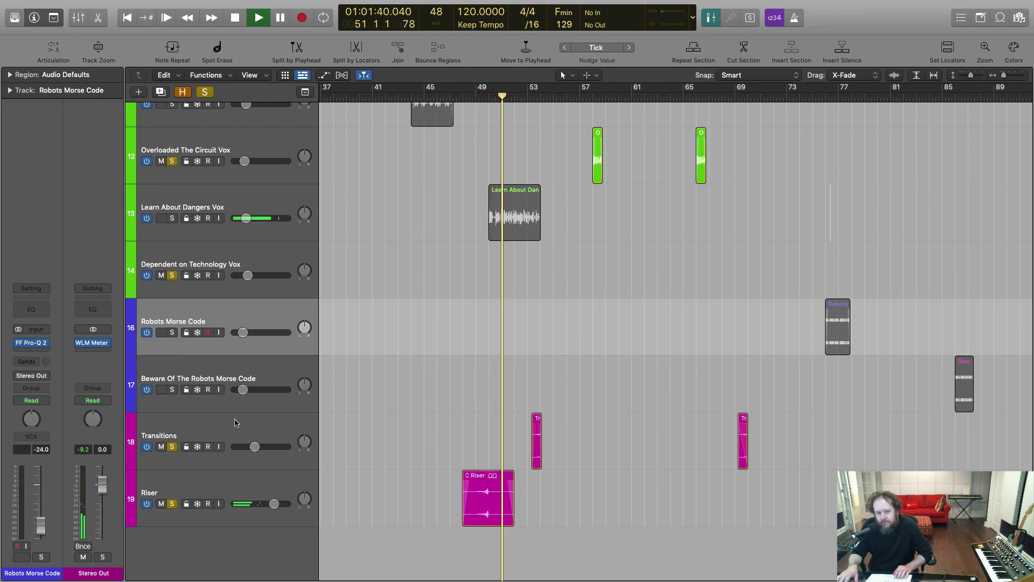
# Select the Riser track, replay its region from the start, stop, and adjust the zoom.
pyautogui.click(232, 479)
pyautogui.hotkey('shift', 'Return')
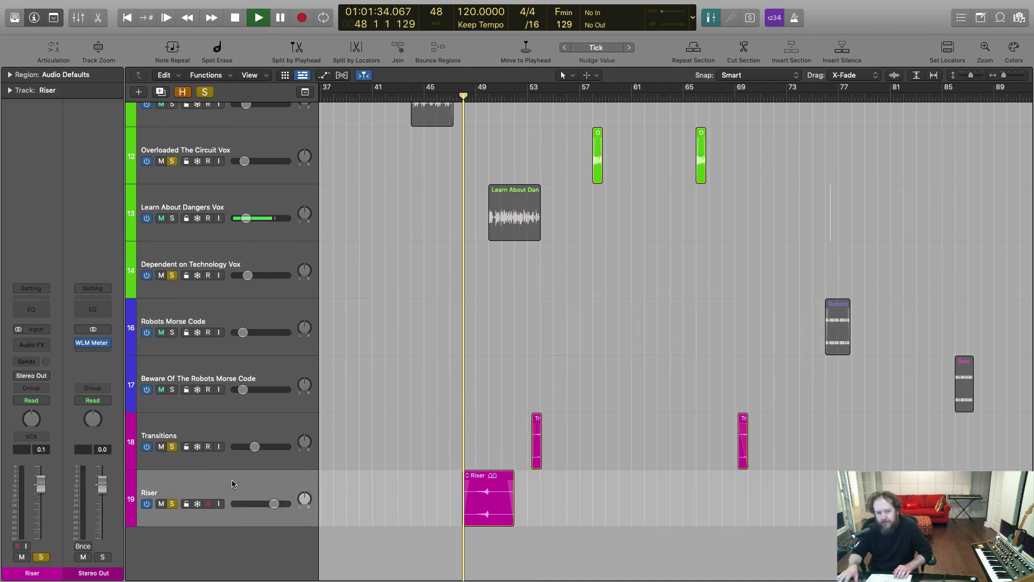
pyautogui.press('super+Right')
pyautogui.press('super+Right')
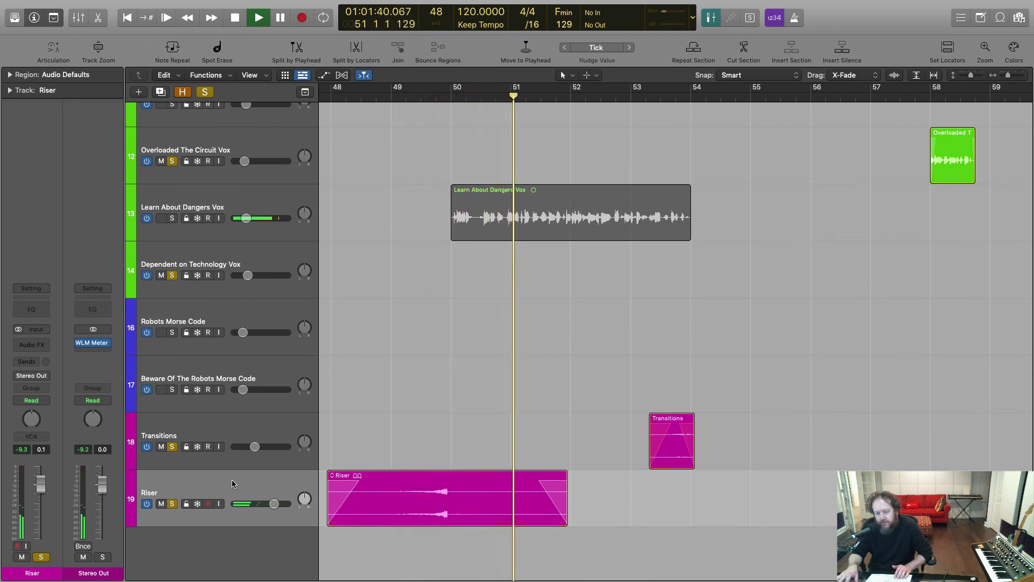
pyautogui.press('space')
pyautogui.press('super+Left')
pyautogui.press('super+Left')
pyautogui.press('super+Left')
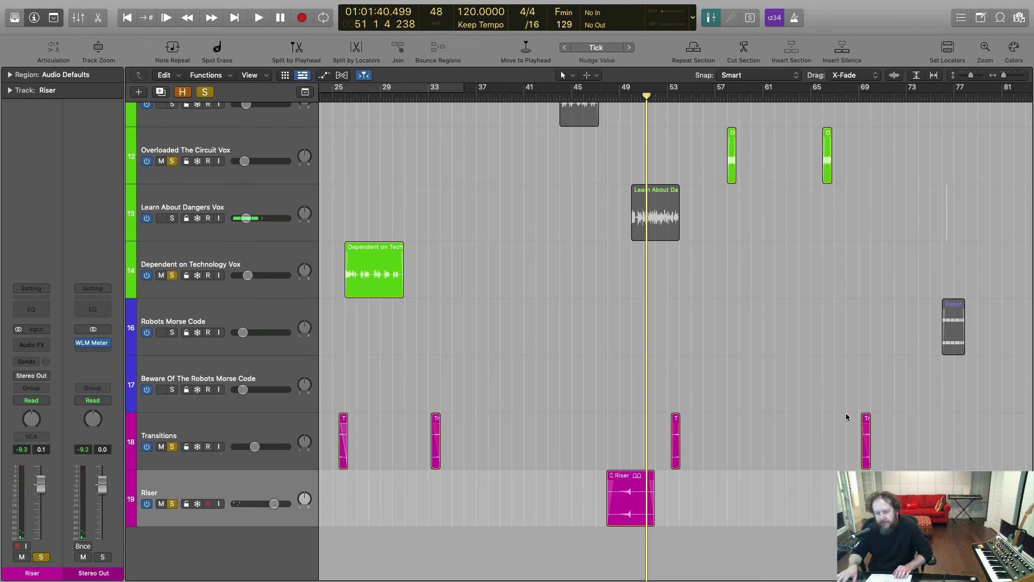
pyautogui.press('super+Right')
pyautogui.press('super+Right')
pyautogui.press('super+Right')
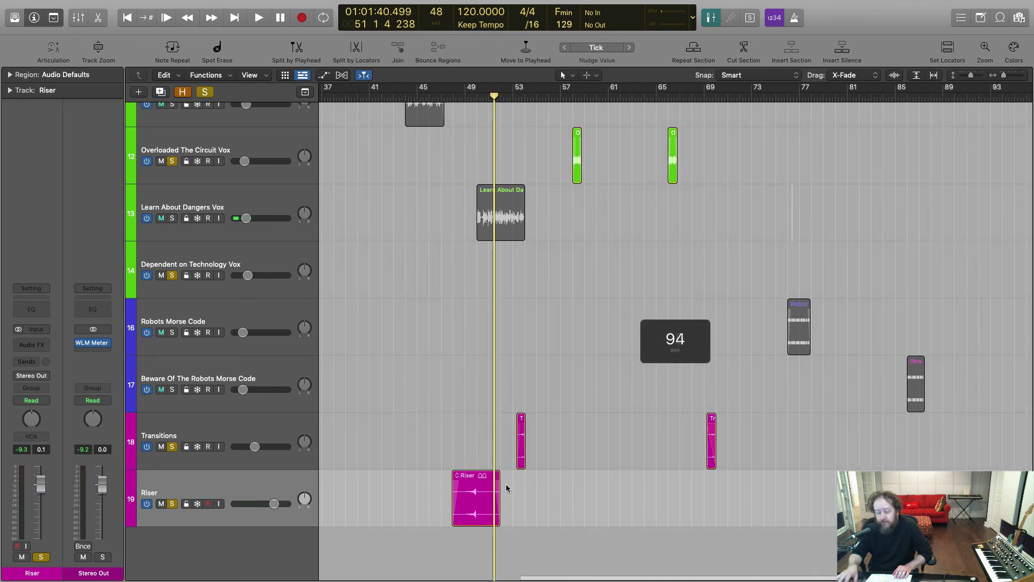
pyautogui.hscroll(-10, 506, 482)
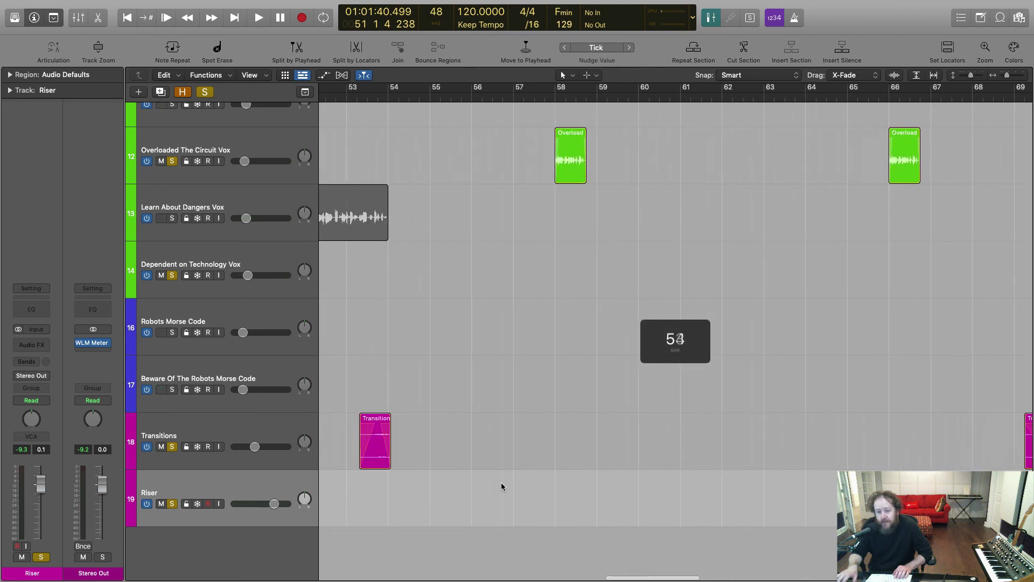
# Select the Transitions track and audition it from bar 53 with its fades still on.
pyautogui.click(223, 417)
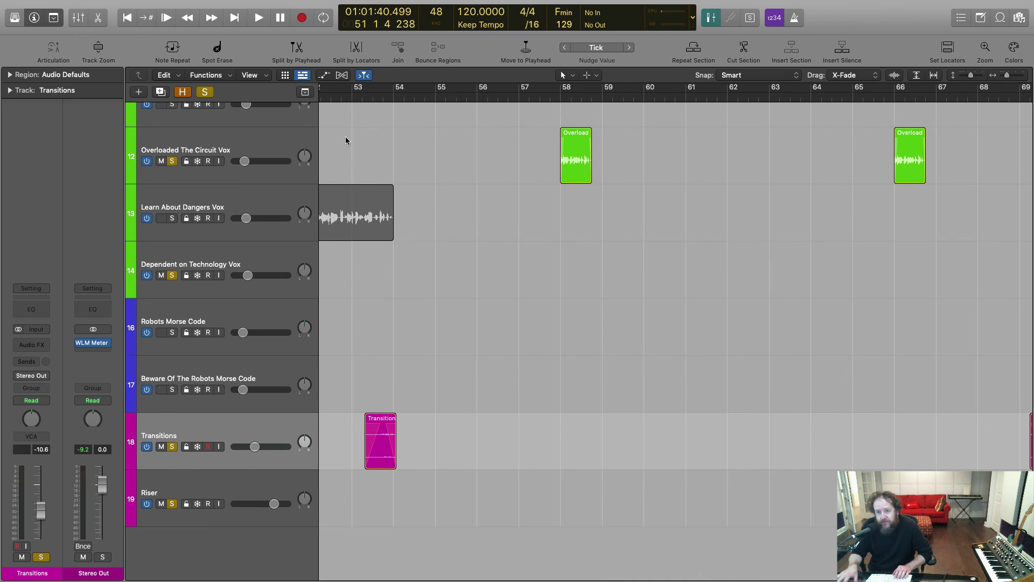
pyautogui.press('space')
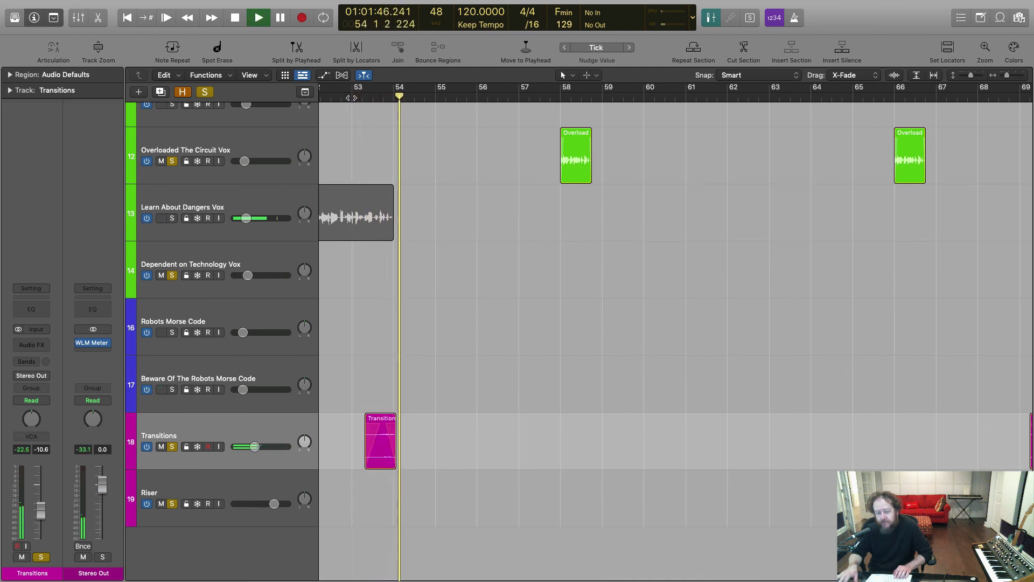
pyautogui.press('space')
pyautogui.hscroll(3, 307, 399)
pyautogui.hscroll(3, 307, 400)
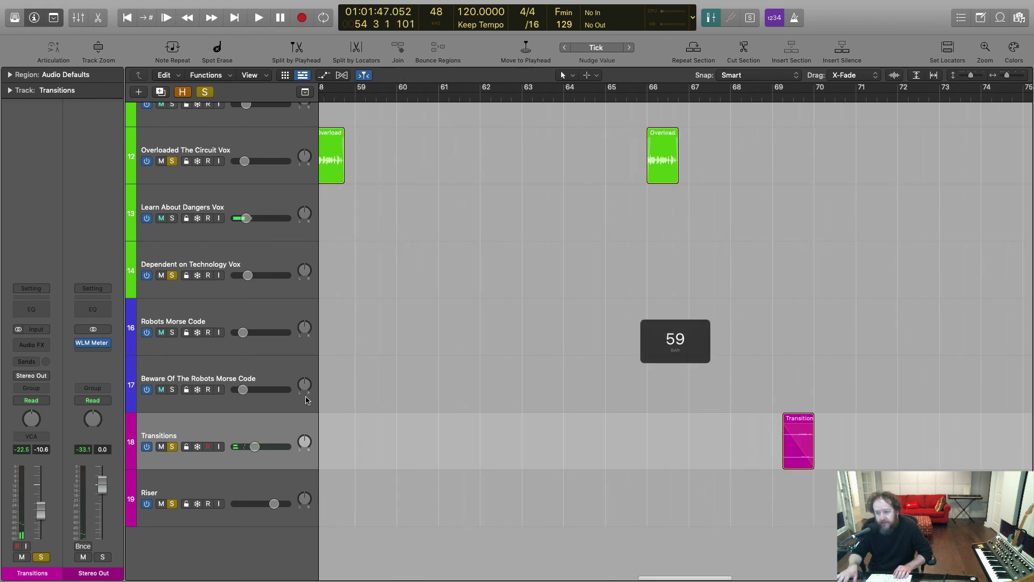
pyautogui.hscroll(-8, 308, 398)
pyautogui.scroll(3, 309, 398)
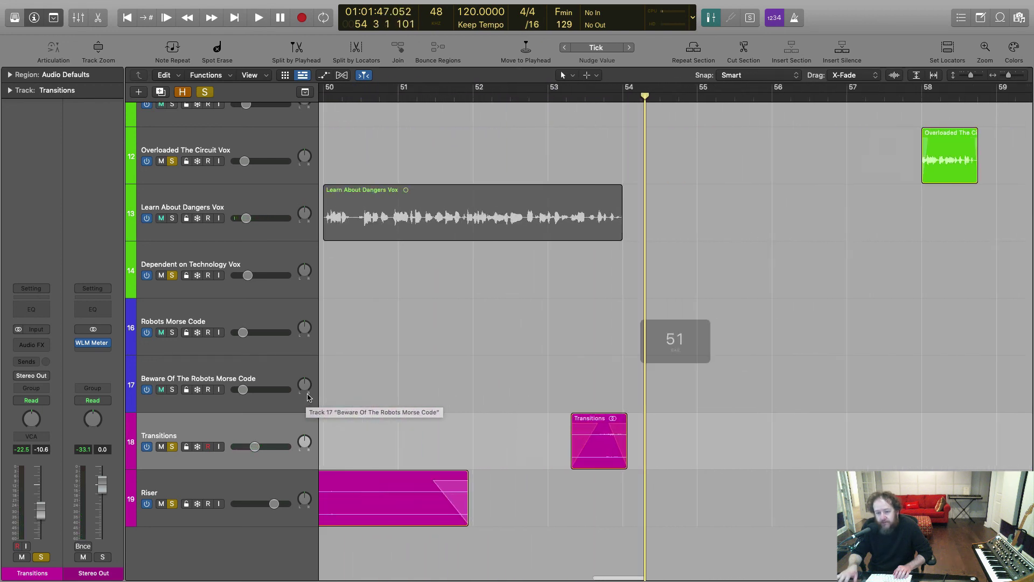
pyautogui.hscroll(-5, 377, 395)
pyautogui.hscroll(5, 417, 393)
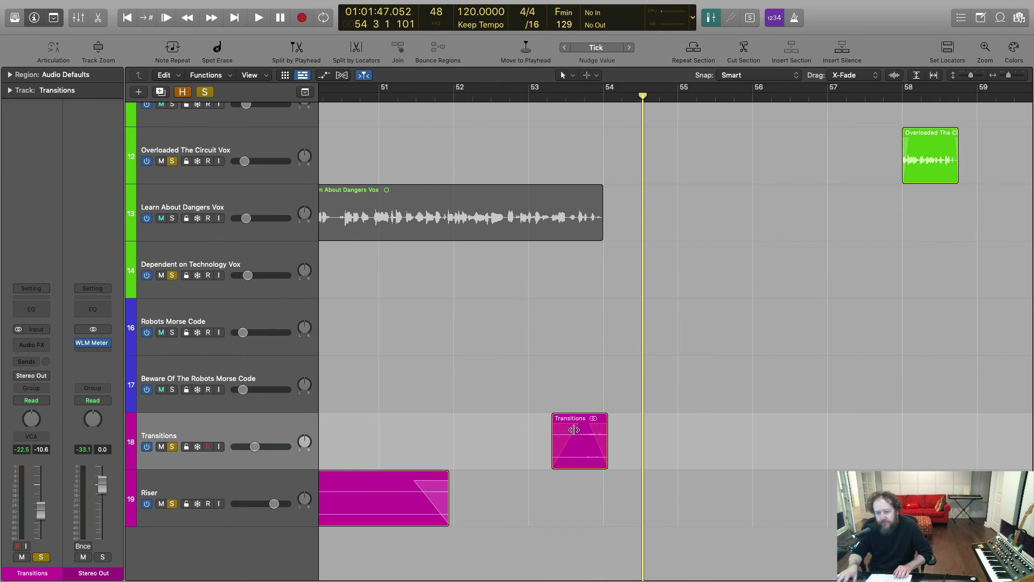
pyautogui.click(531, 100)
pyautogui.press('space')
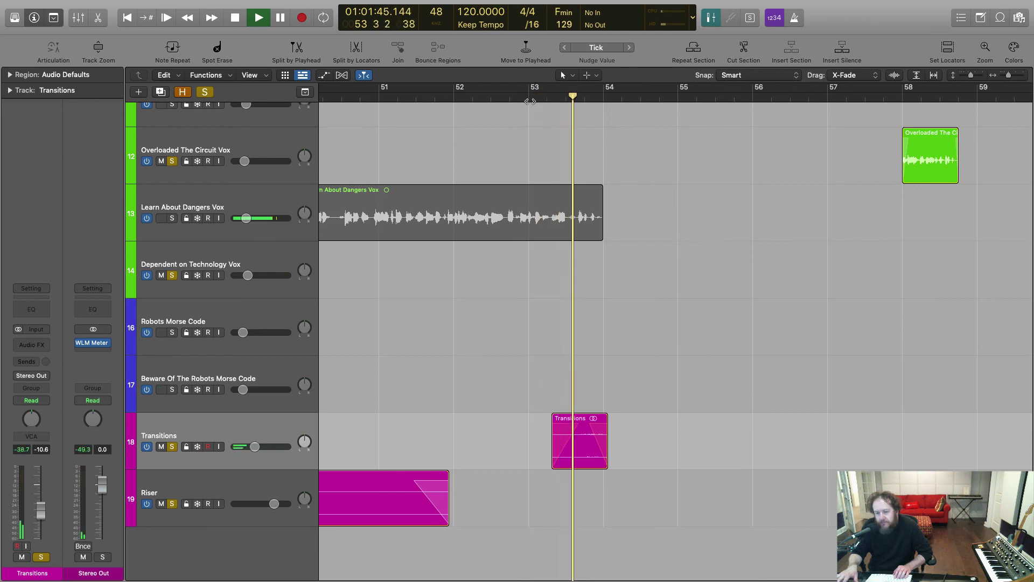
pyautogui.press('space')
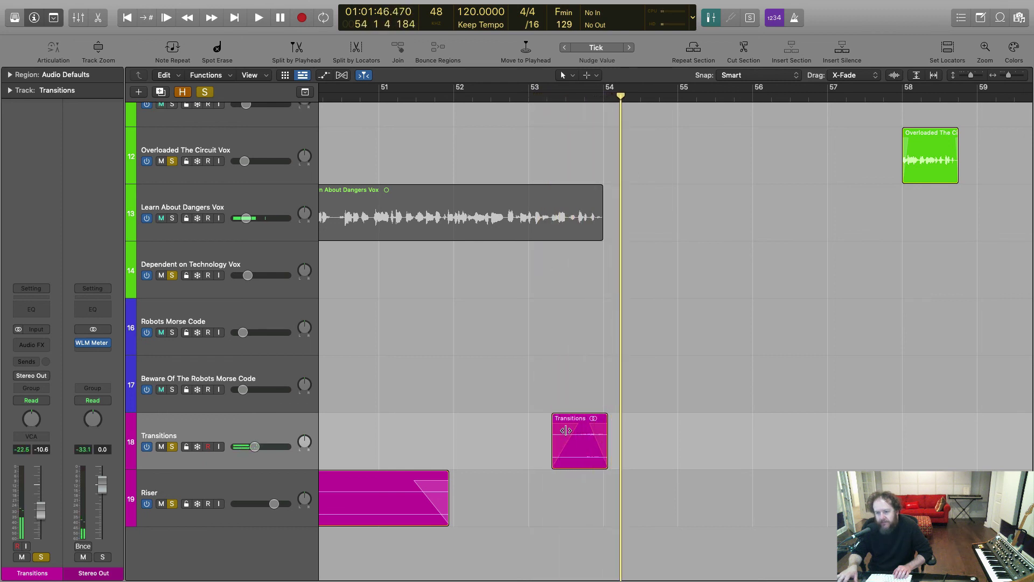
# Remove the fades from the bar 53 Transitions region and replay it from bar 53.
pyautogui.rightClick(567, 433)
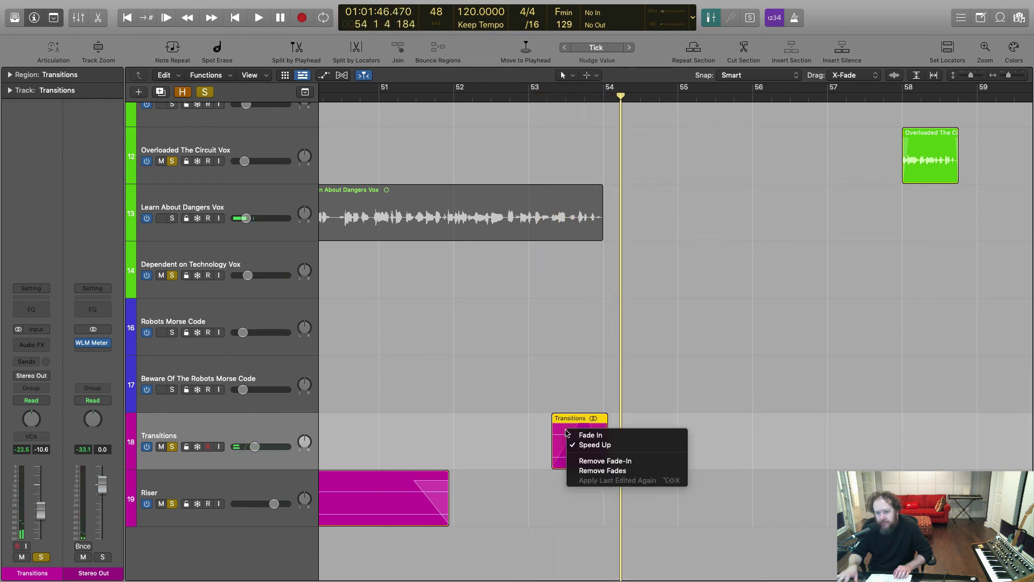
pyautogui.click(598, 470)
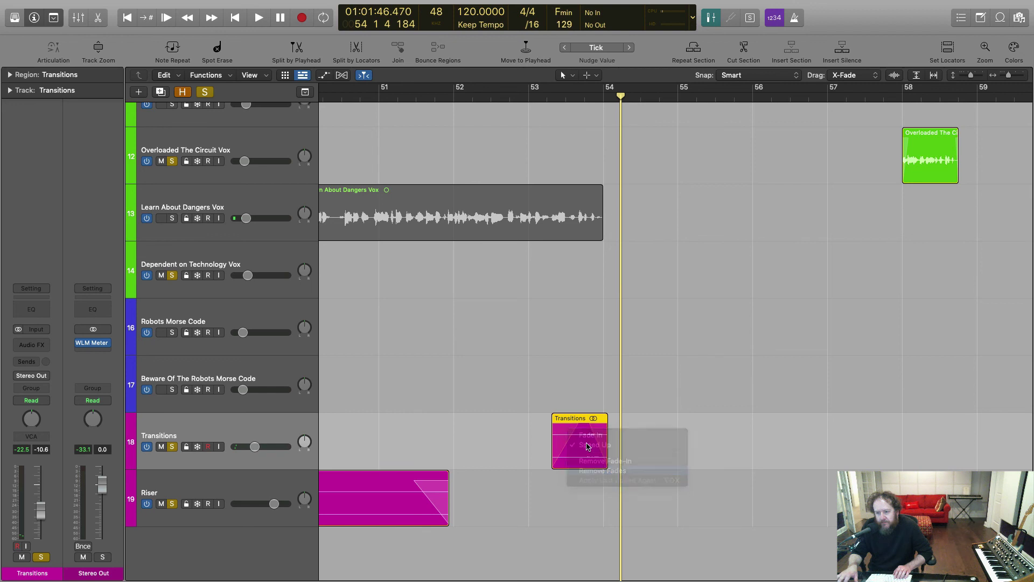
pyautogui.click(532, 100)
pyautogui.press('space')
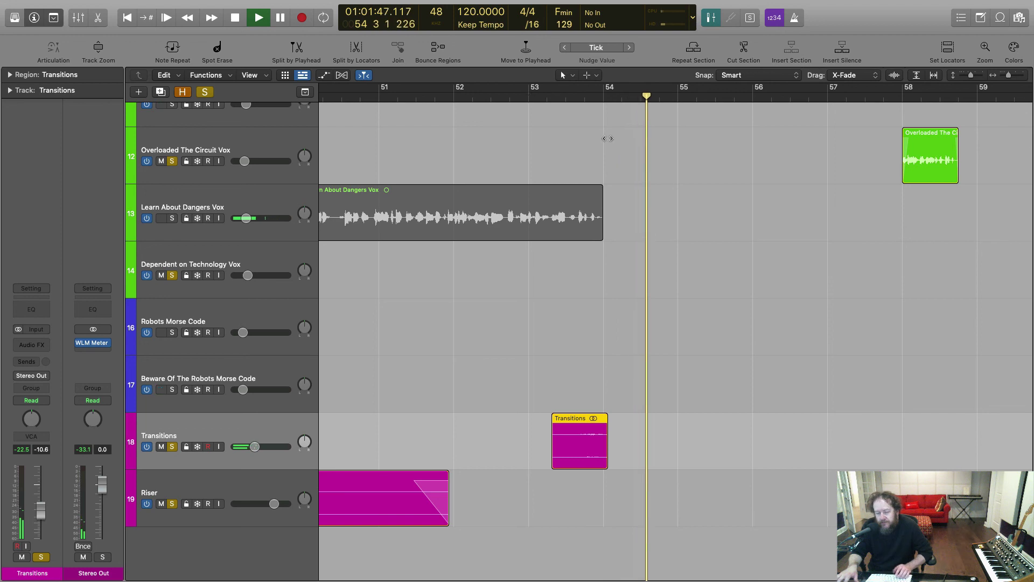
# Move to bar 69 and audition the Transitions region with its fade-out.
pyautogui.press('space')
pyautogui.hscroll(5, 767, 370)
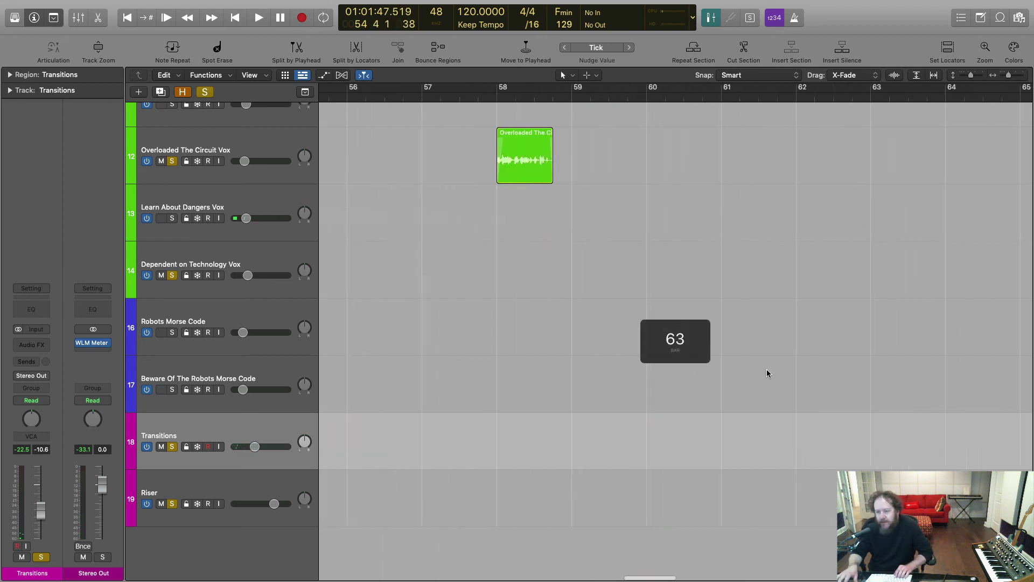
pyautogui.hscroll(10, 767, 369)
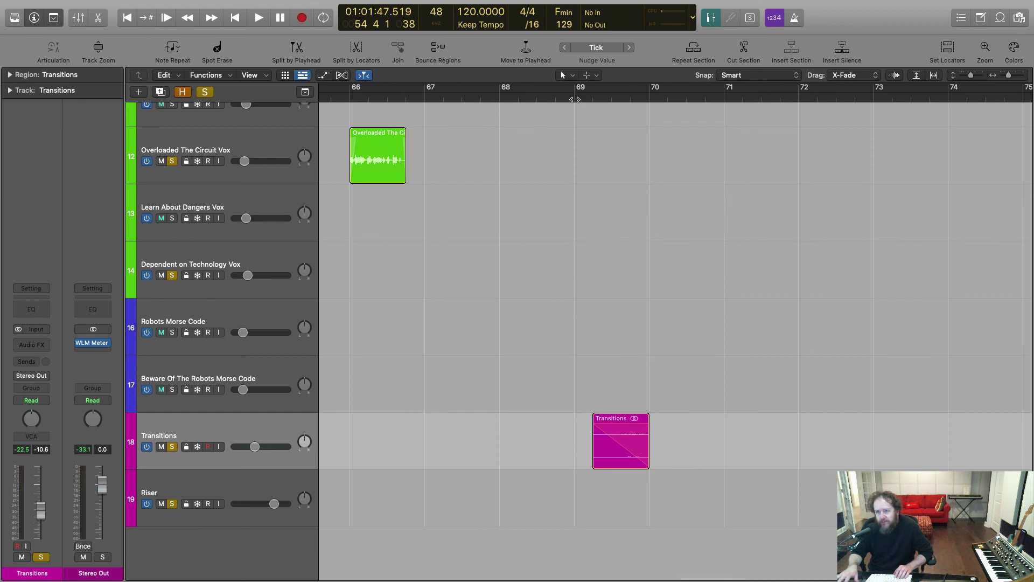
pyautogui.press('space')
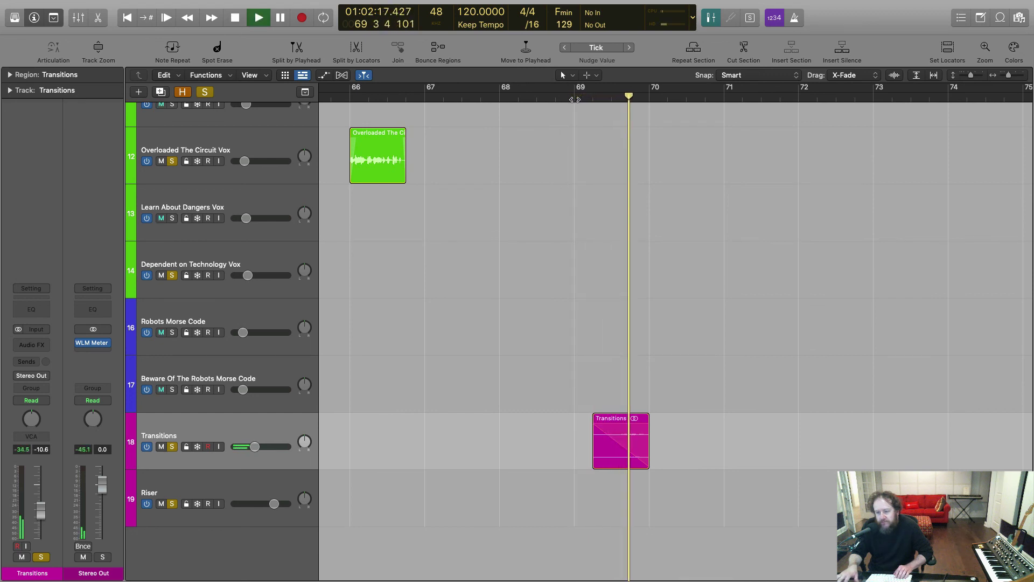
pyautogui.press('space')
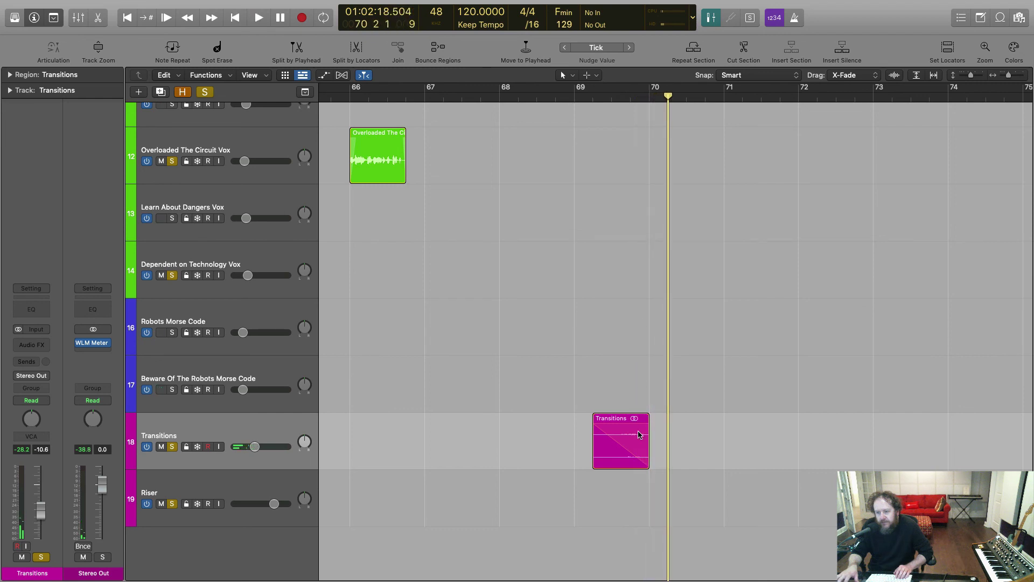
# Remove the fade-out from the bar 69 Transitions region and listen to it again.
pyautogui.rightClick(621, 430)
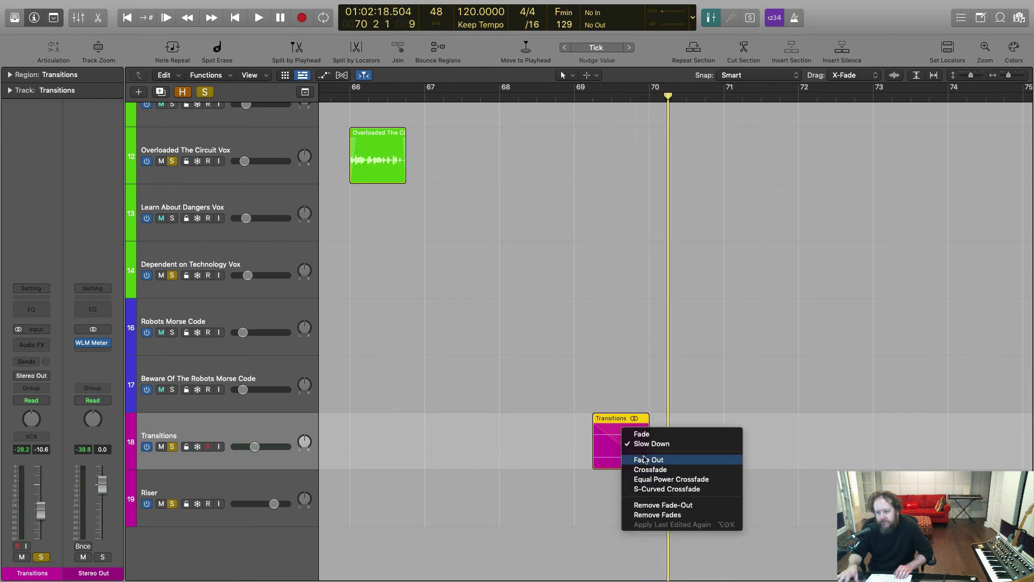
pyautogui.click(645, 507)
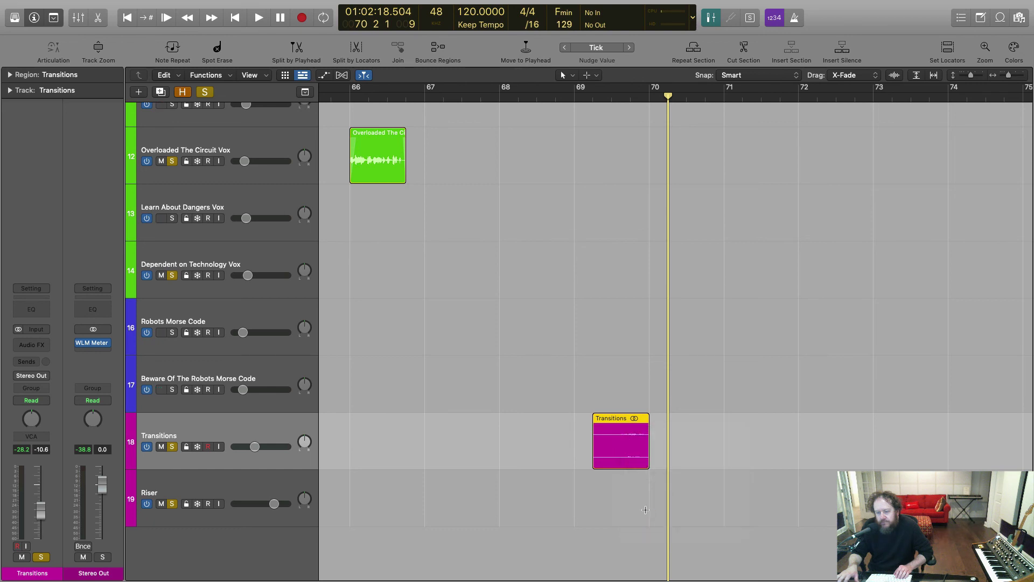
pyautogui.press('space')
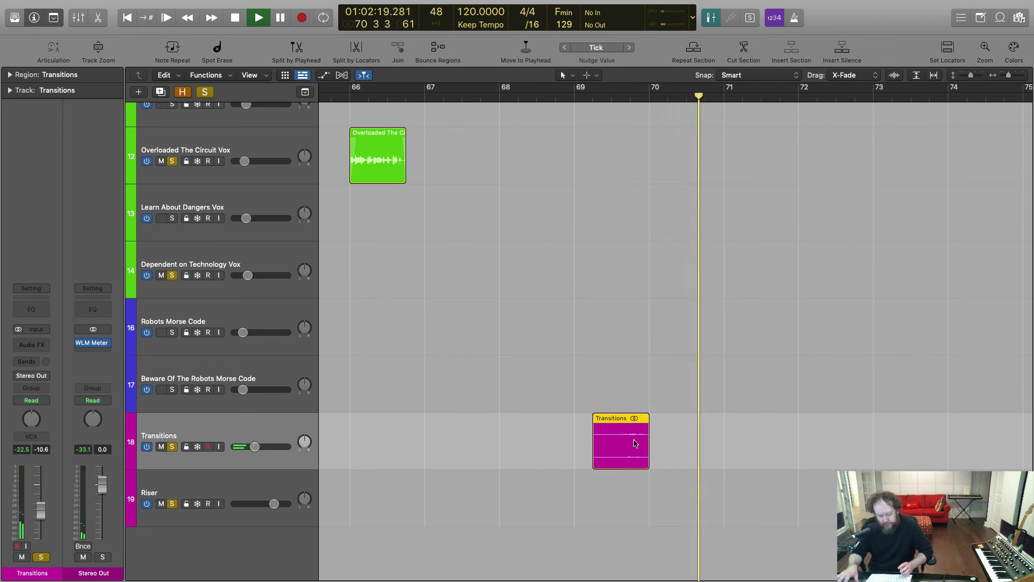
pyautogui.press('space')
# Zoom out with Z and scroll back to bar 1 and the 909 Kick track at the top.
pyautogui.press('z')
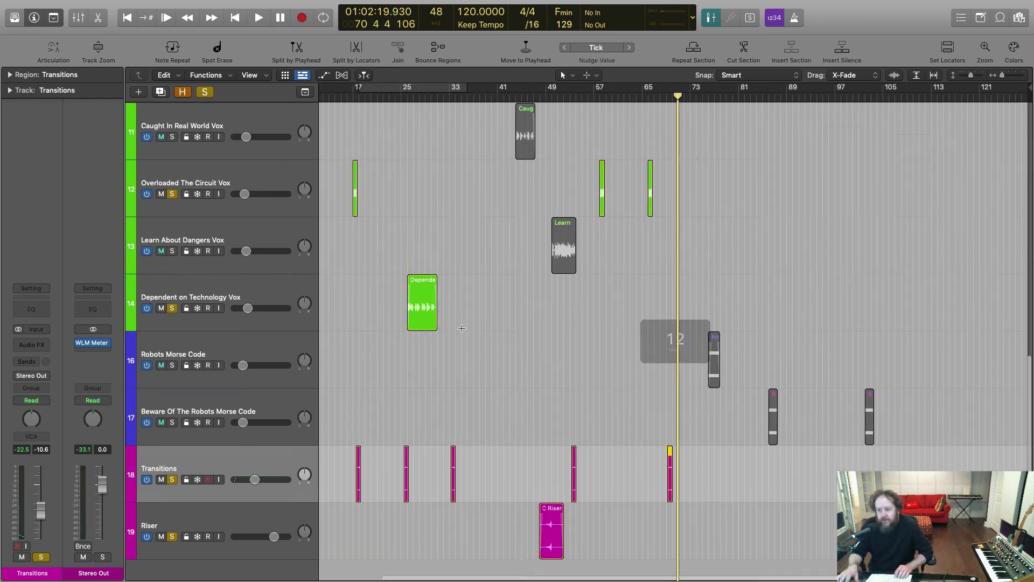
pyautogui.scroll(10, 461, 328)
pyautogui.hscroll(-2, 461, 327)
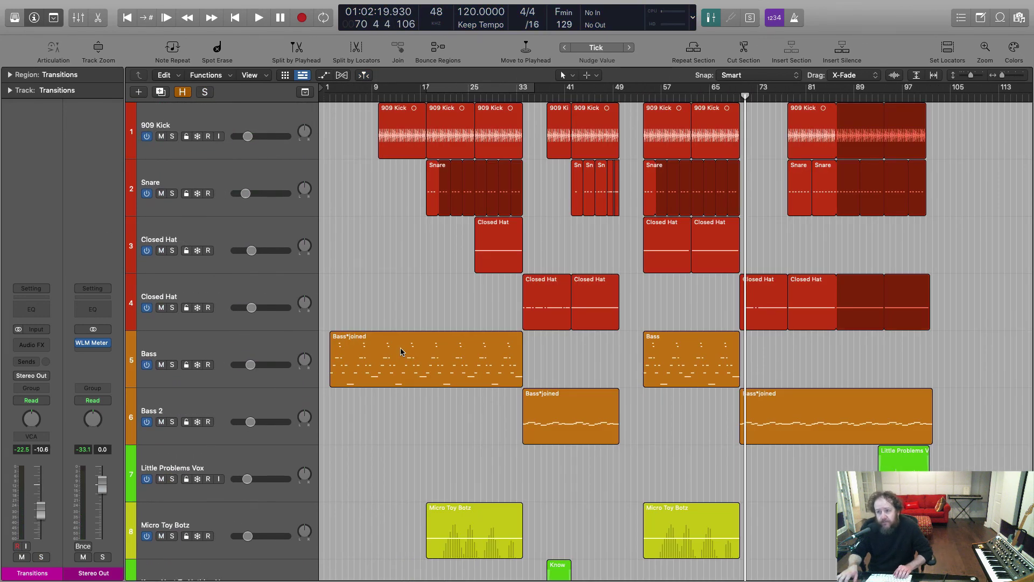